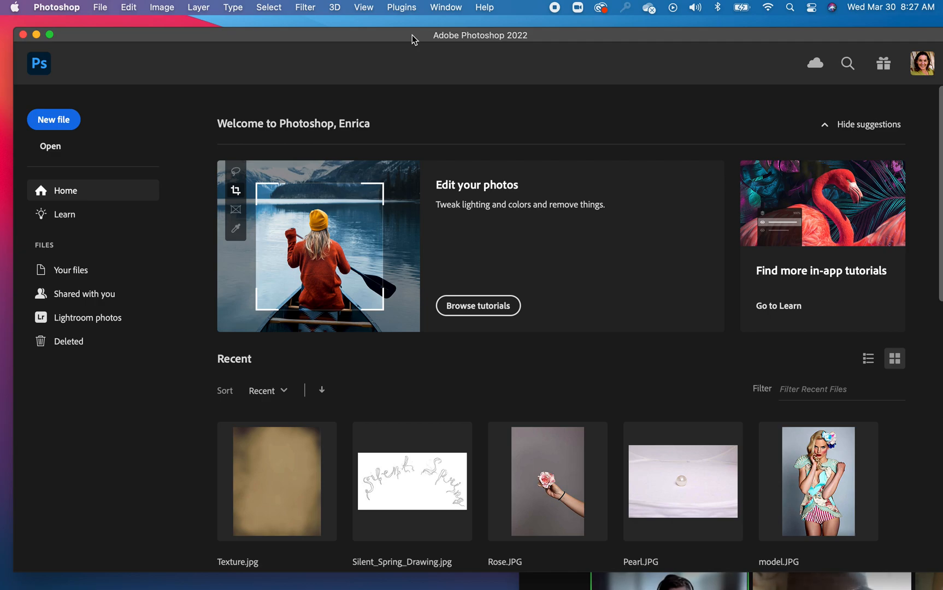
Step: Open the recent file model.JPG and check its image size in inches, leaving the size settings unapplied
click(780, 496)
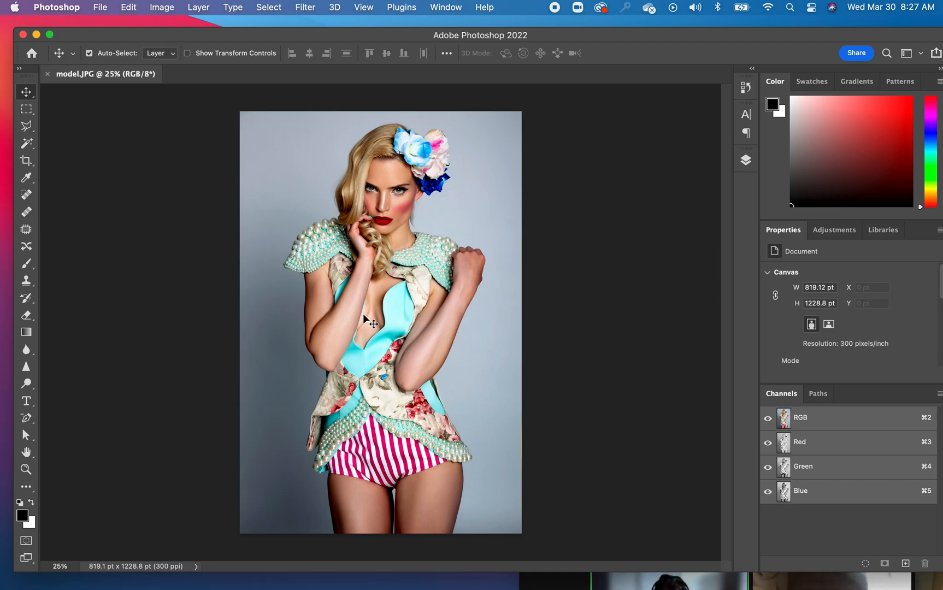
click(155, 8)
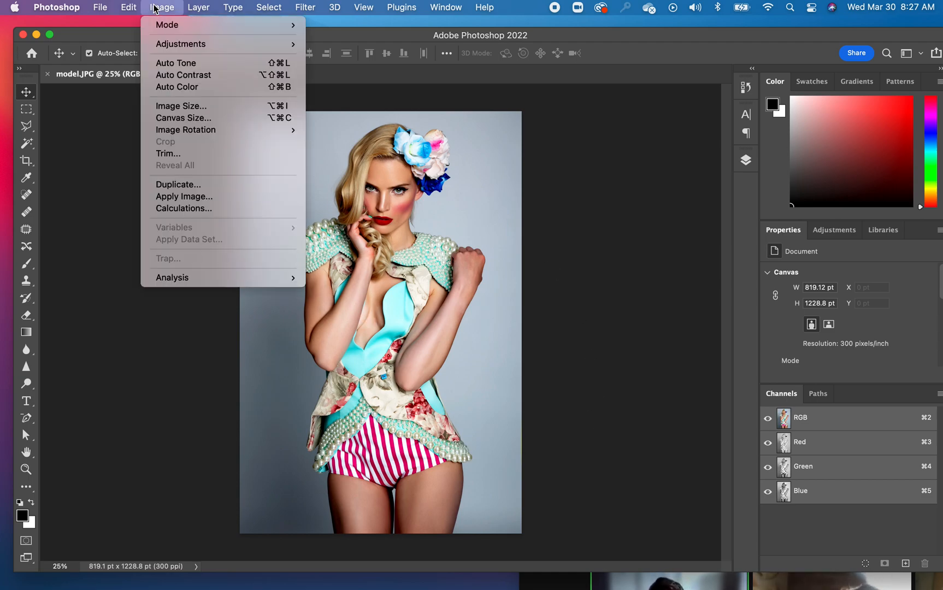
click(174, 105)
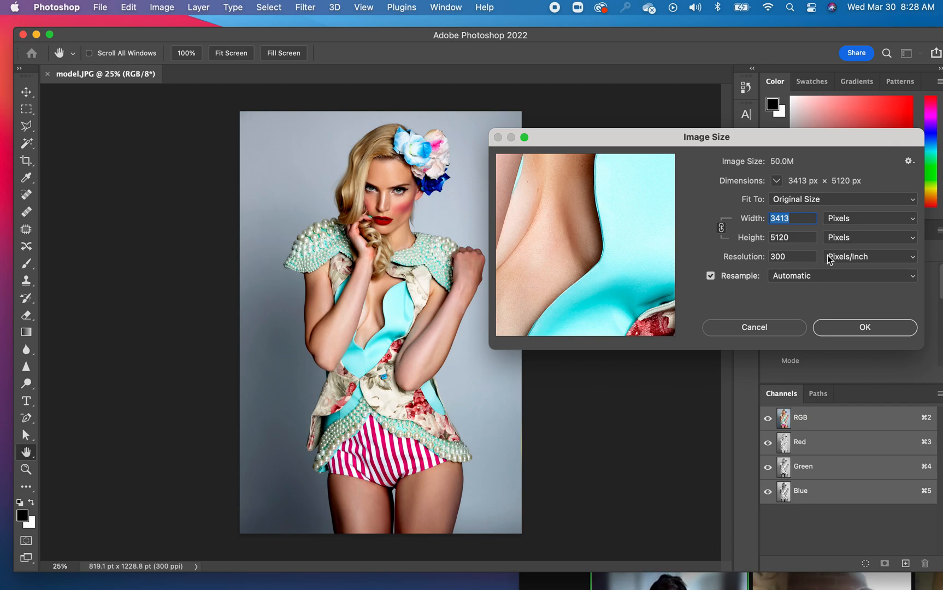
click(868, 218)
click(859, 232)
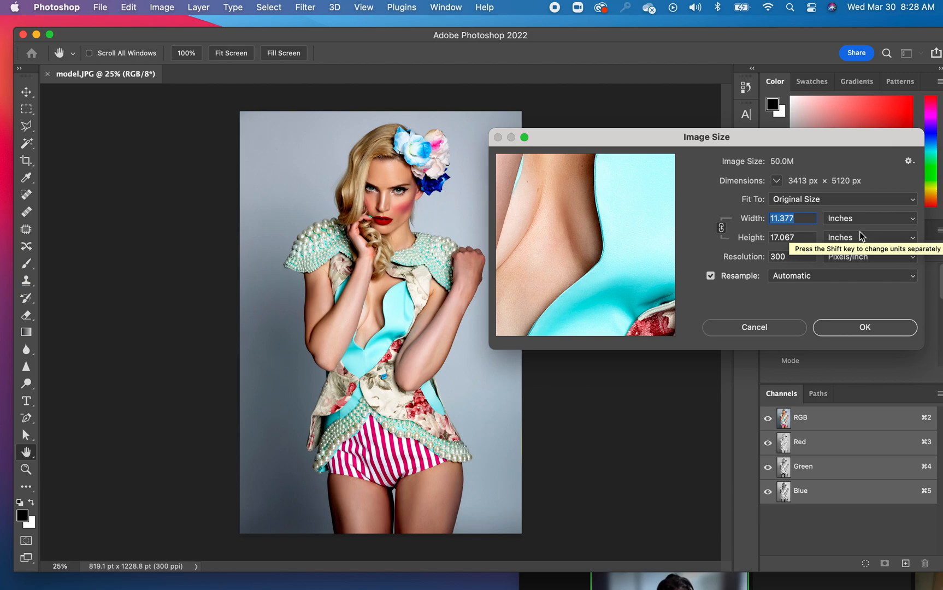
click(777, 325)
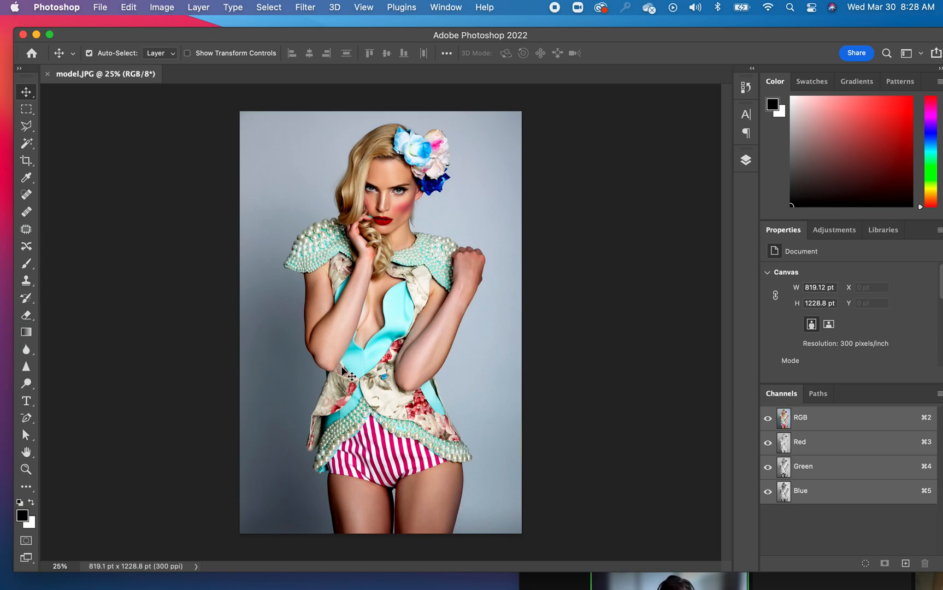
mouse_move(663, 587)
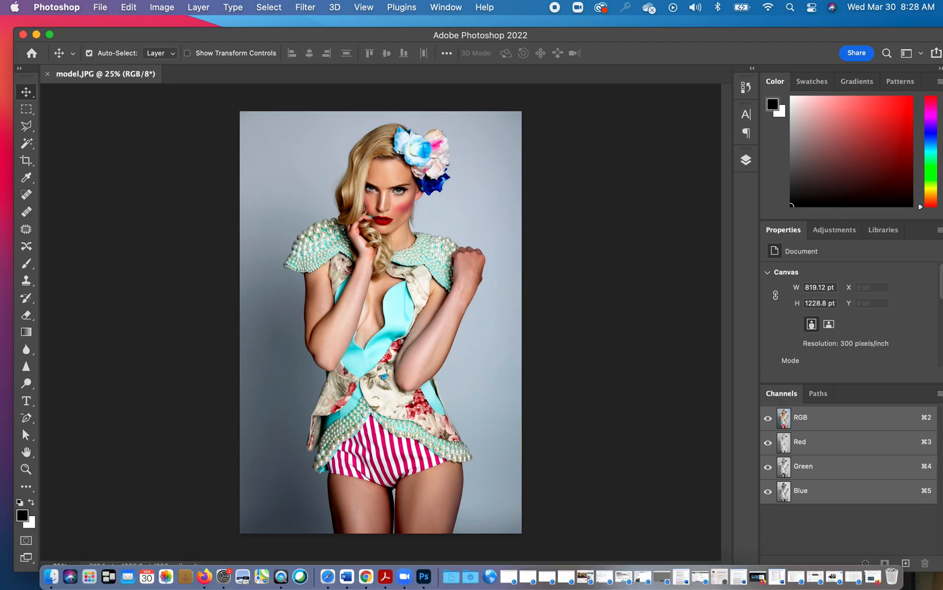
click(366, 577)
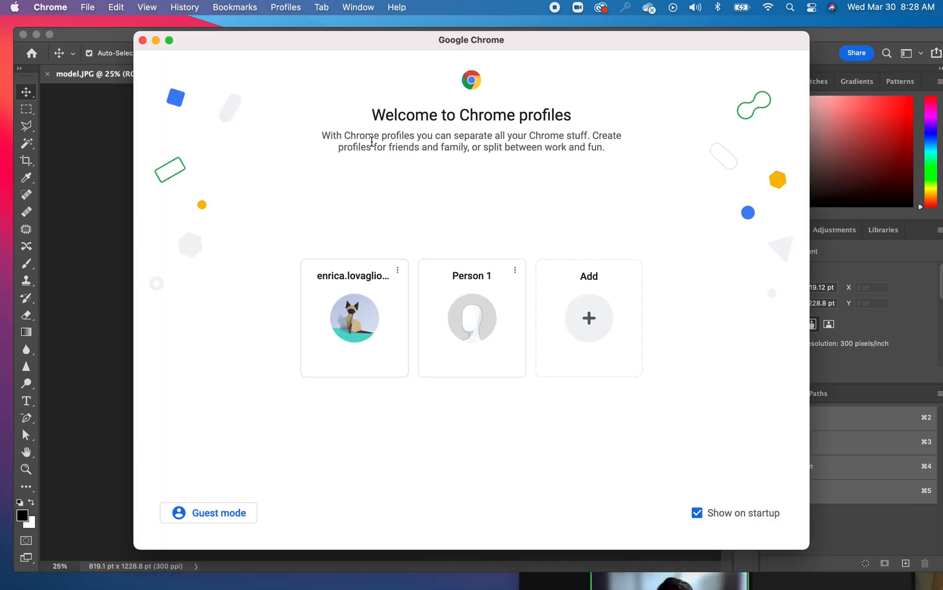
click(142, 40)
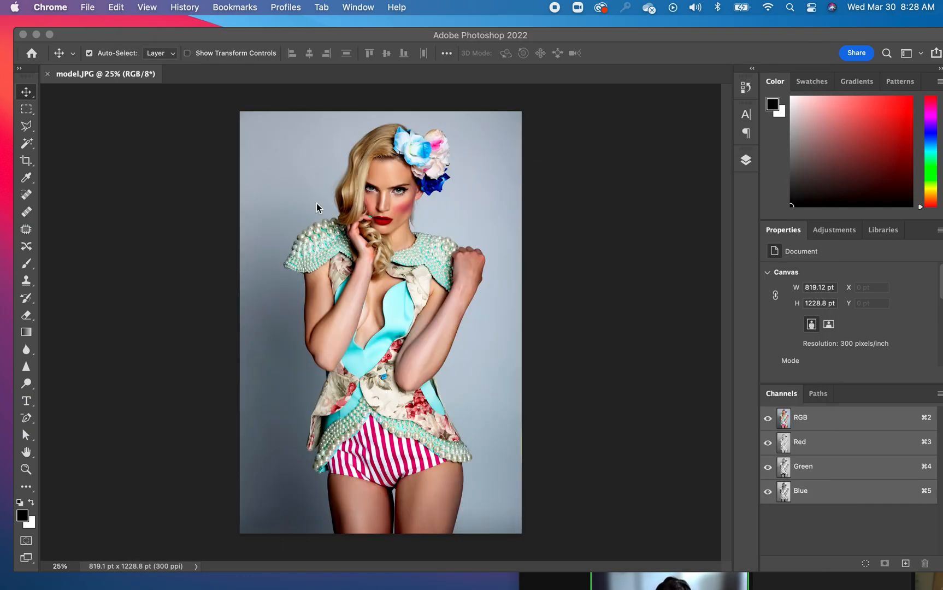
Step: Switch to Firefox and load unsplash.com in a new browser window
mouse_move(795, 578)
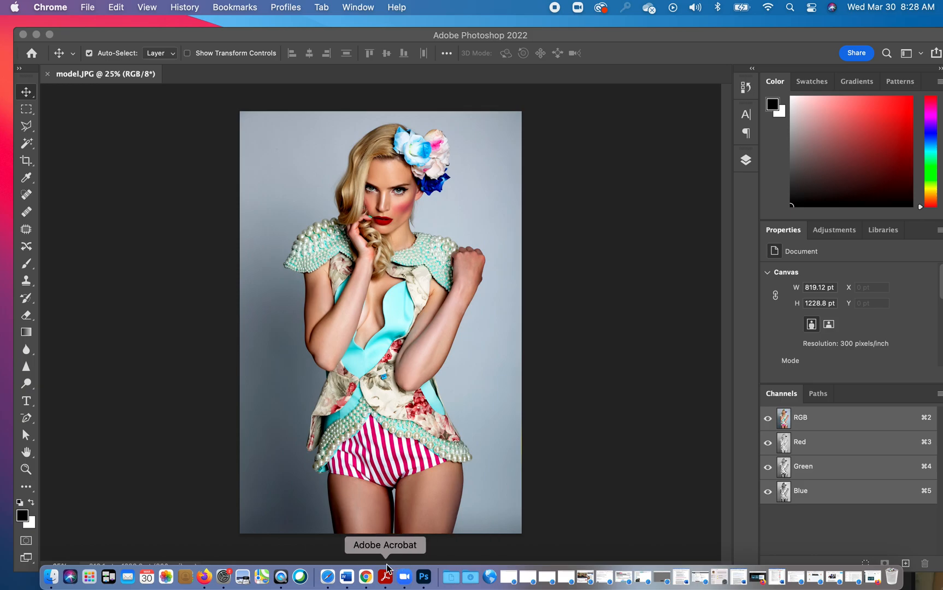
click(205, 580)
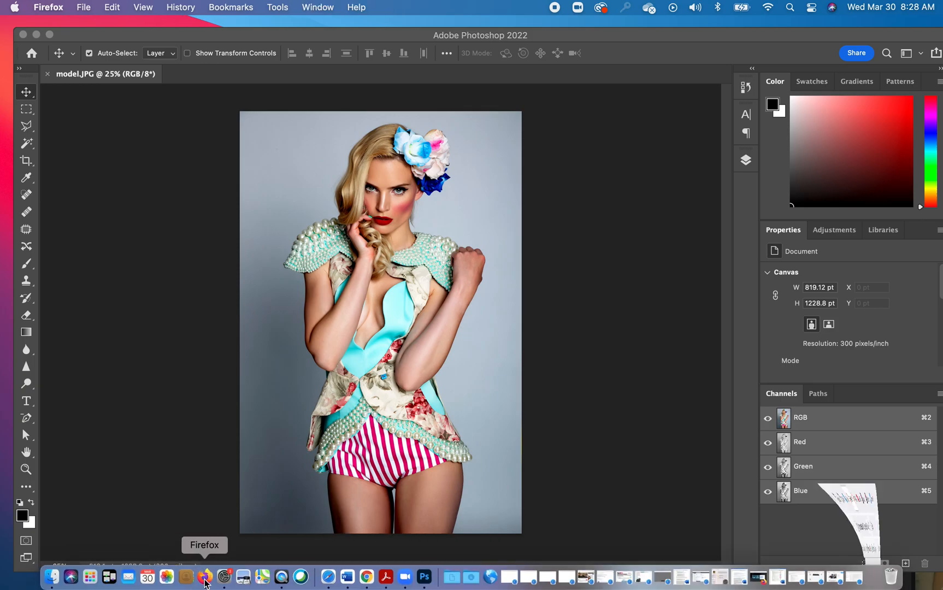
click(89, 7)
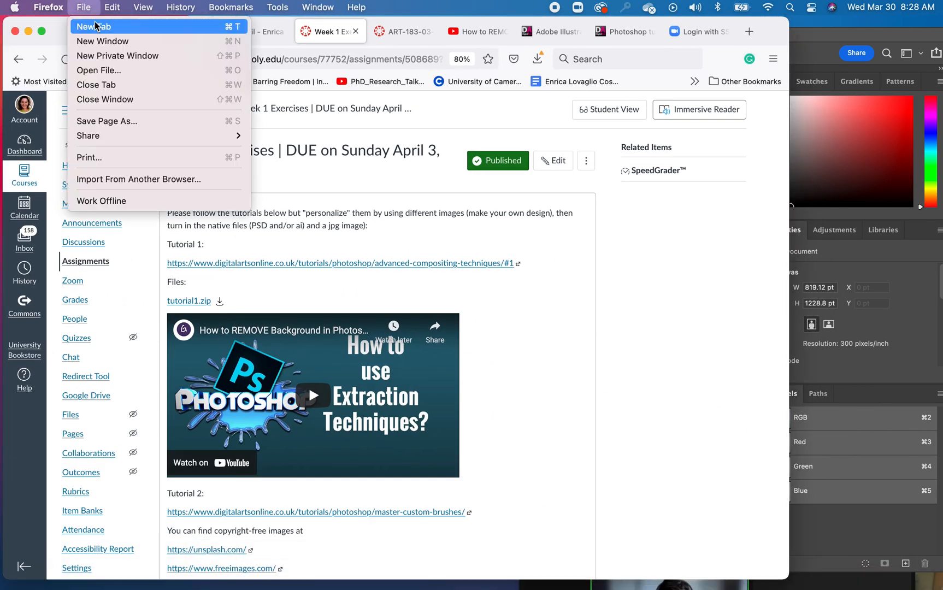
click(100, 36)
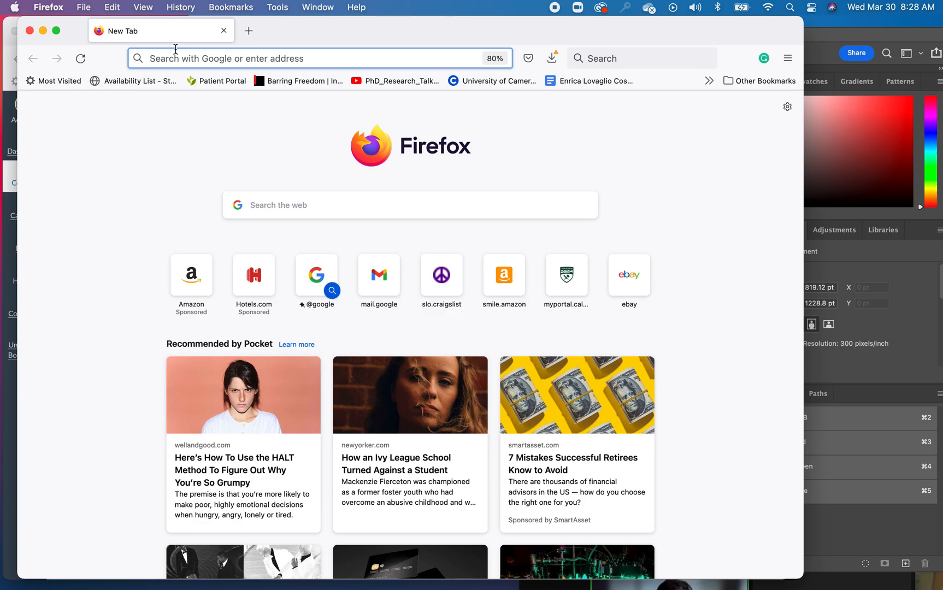
text(unsplash.com/)
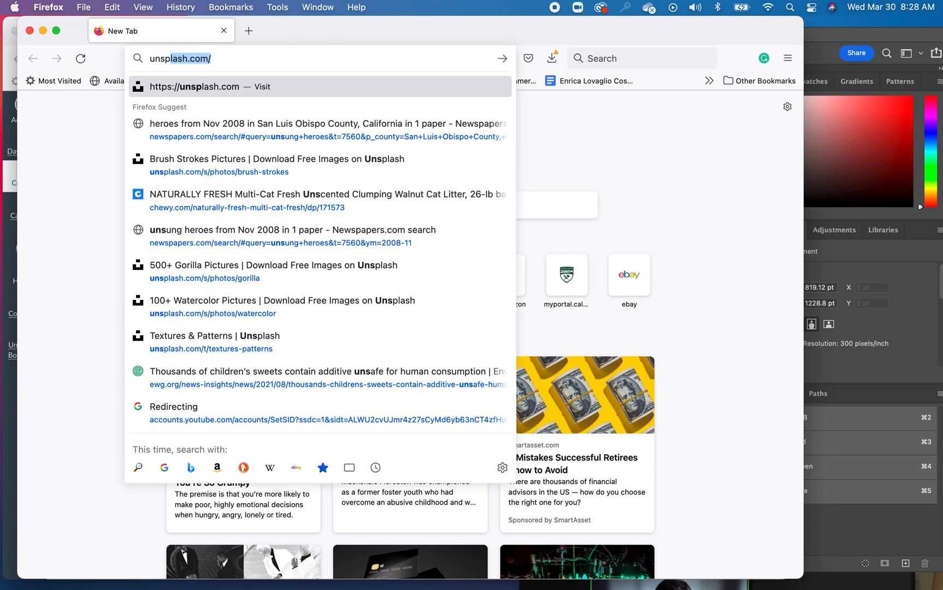
key(Return)
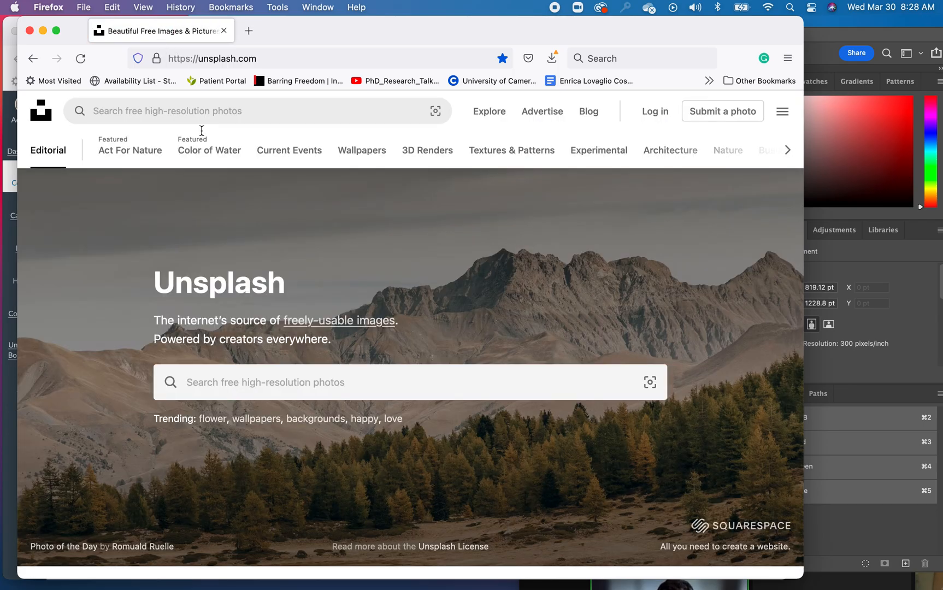
Step: Search Unsplash for "gorilla" and look through the first photo results
click(222, 372)
text(gorin)
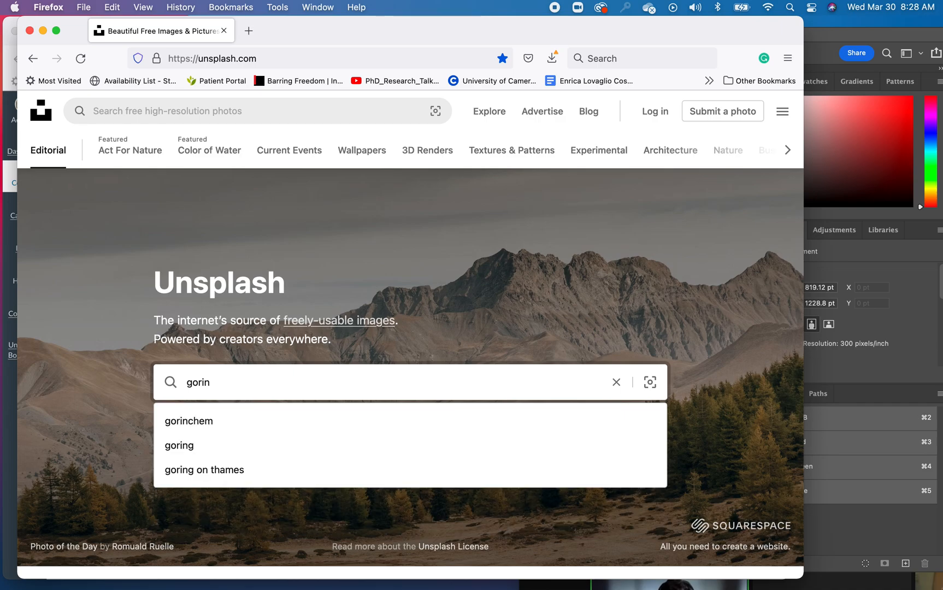
key(BackSpace)
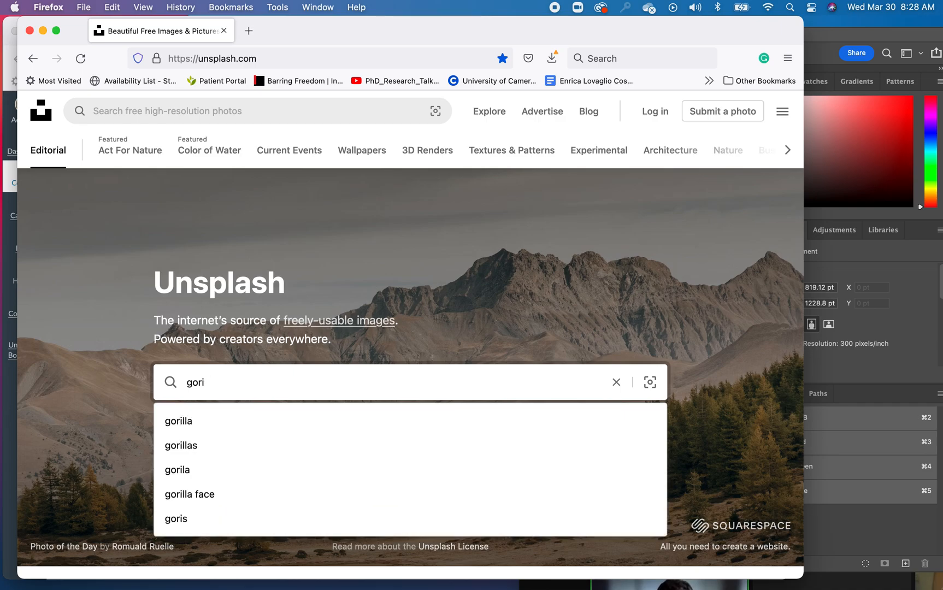
text(lla)
key(Return)
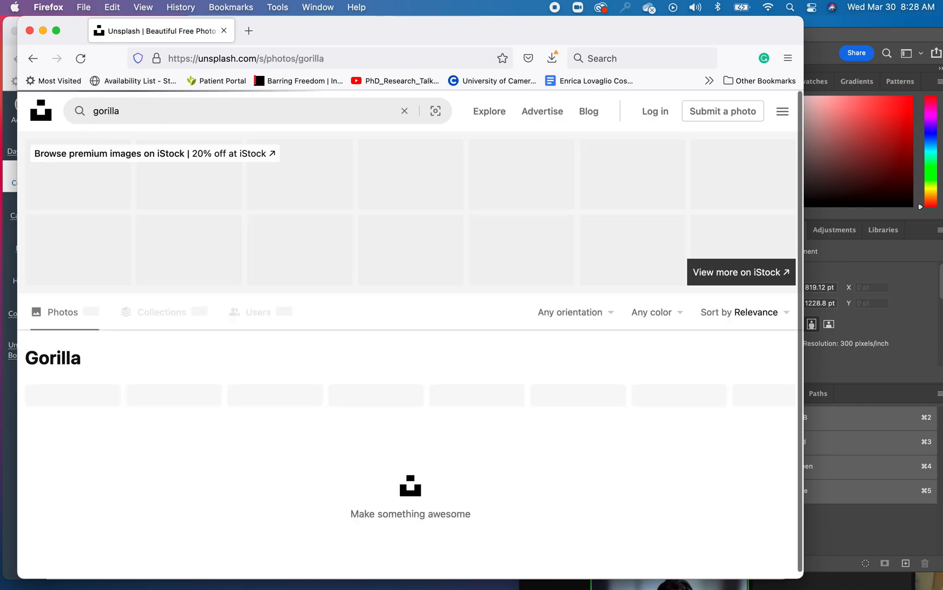
scroll(315, 437, down, 5)
scroll(315, 437, down, 3)
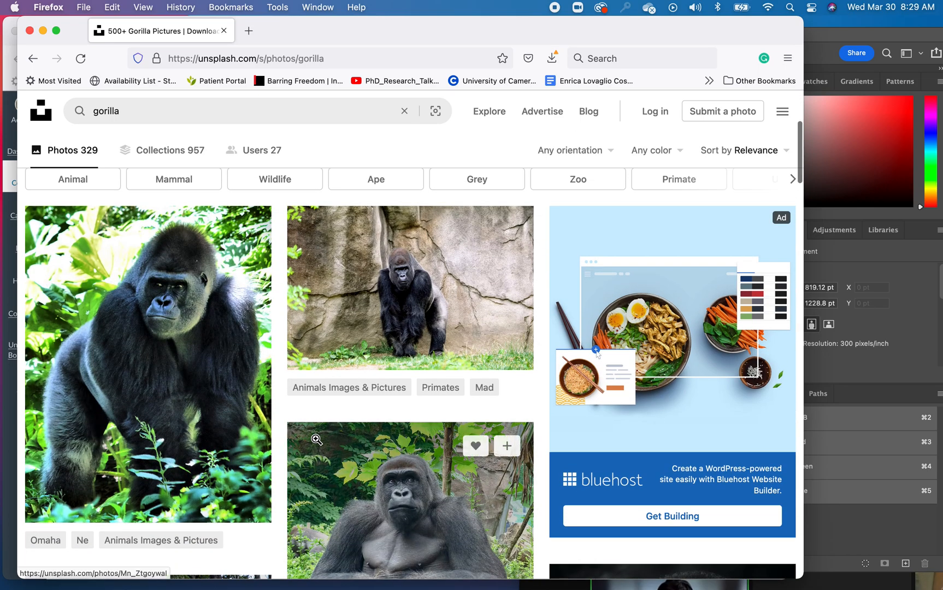
scroll(317, 439, down, 5)
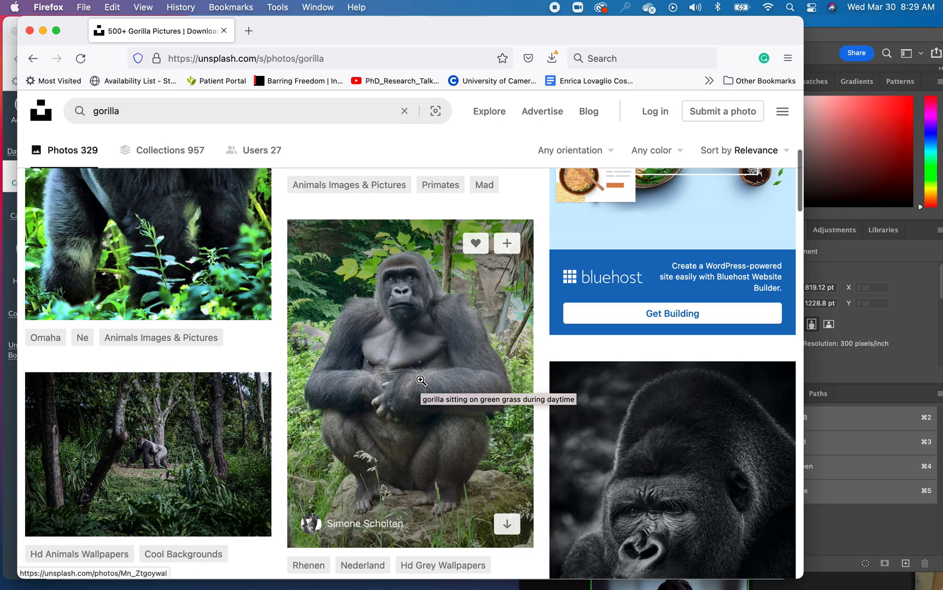
Step: Go to freeimages.com and search the site for "gorilla"
click(233, 59)
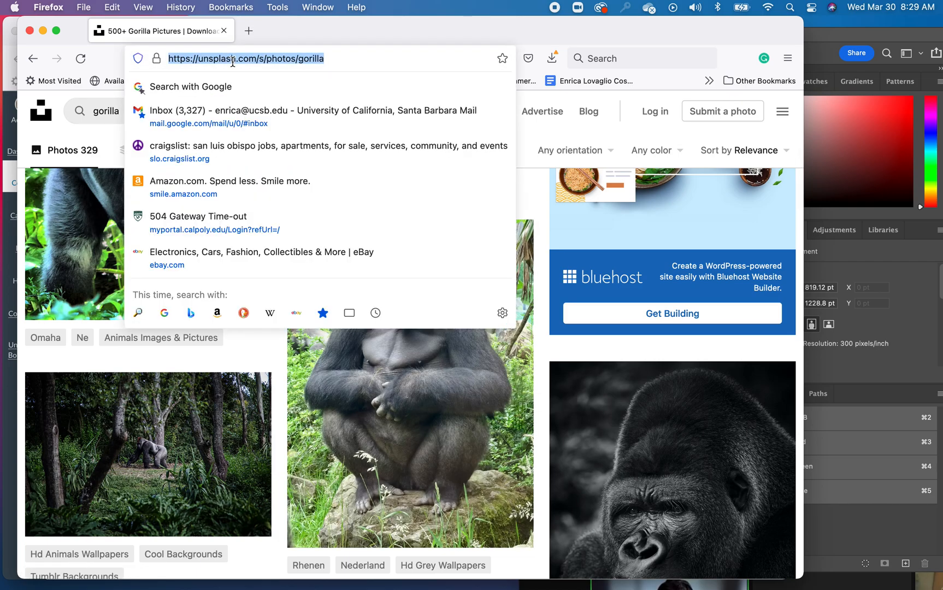
text(freeimages.com/)
key(Return)
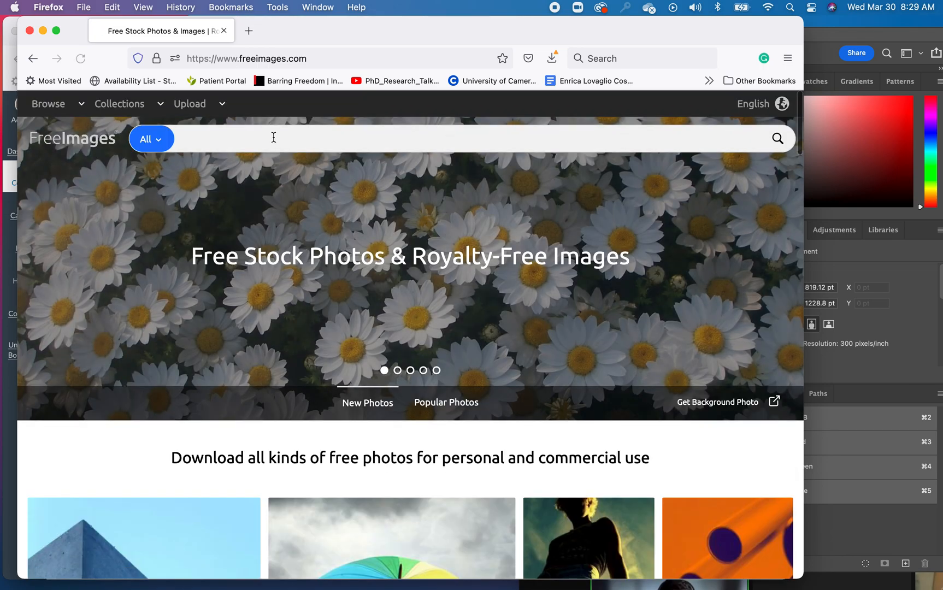
text(gorilla)
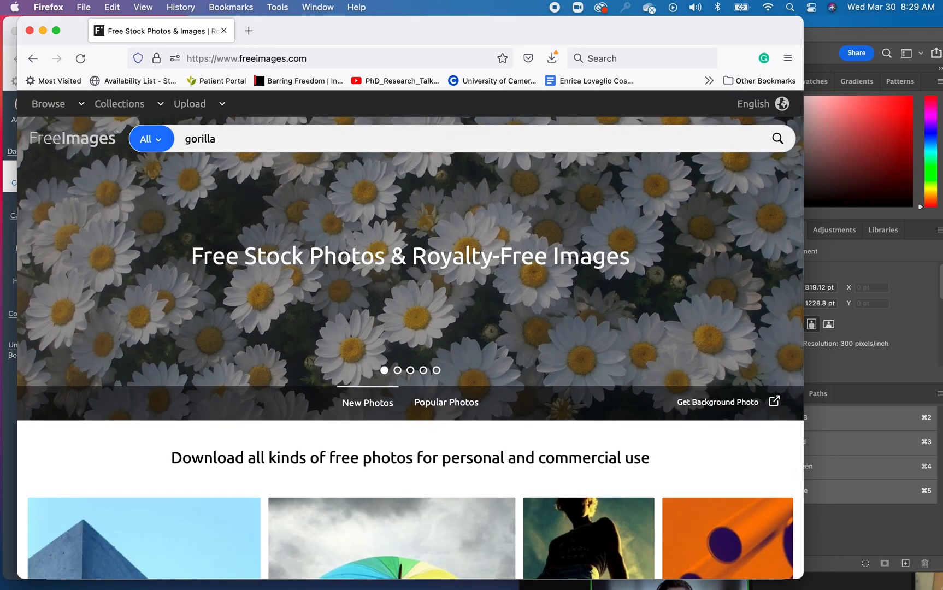
key(Return)
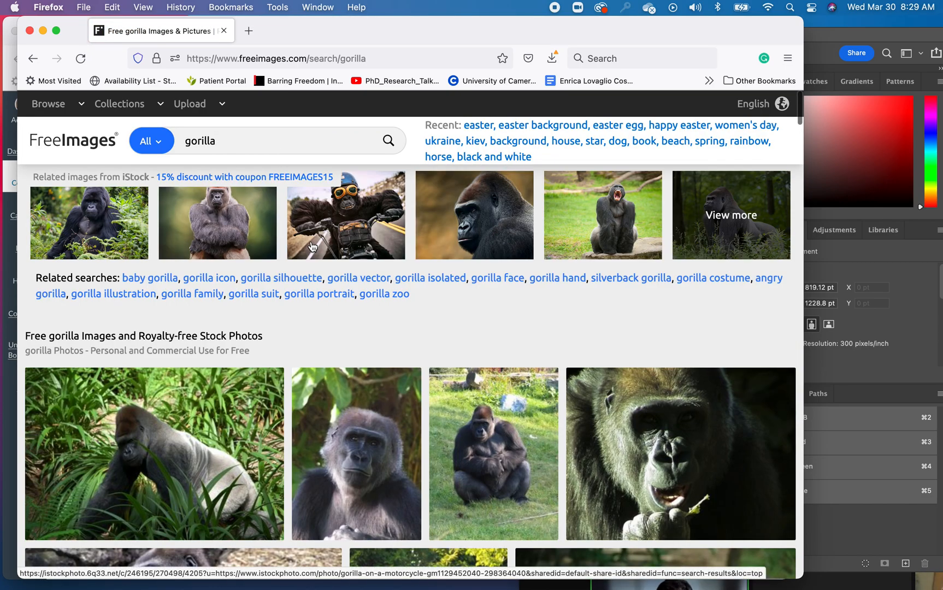
Step: Look through the gorilla results and open the photo of a seated black gorilla facing forward with its mouth wide open
scroll(312, 295, down, 20)
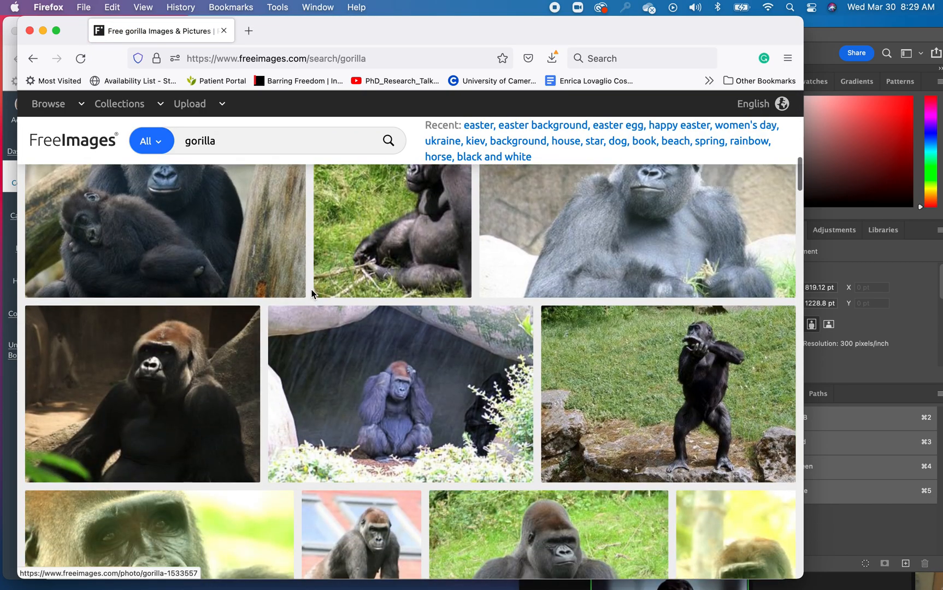
scroll(313, 295, down, 5)
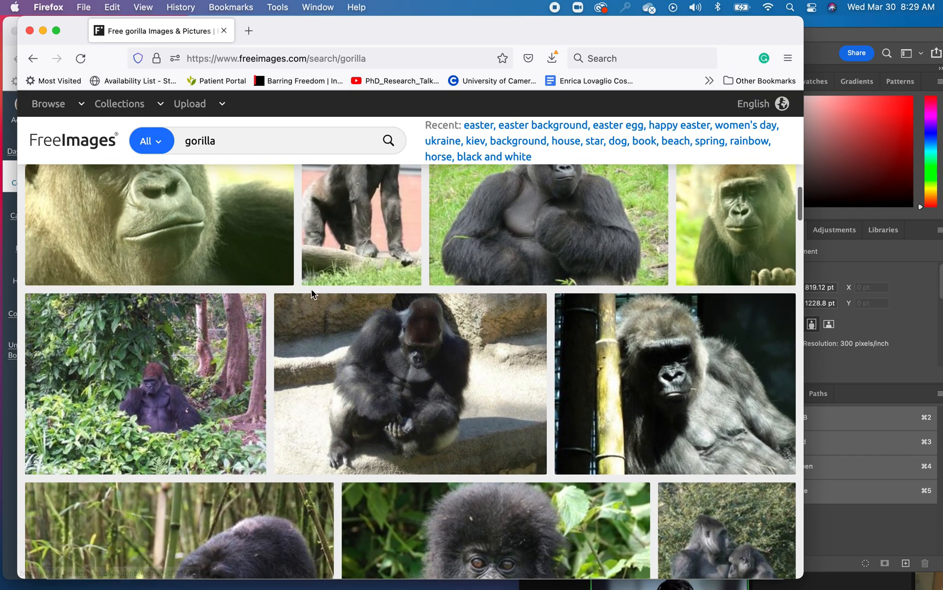
scroll(311, 294, down, 8)
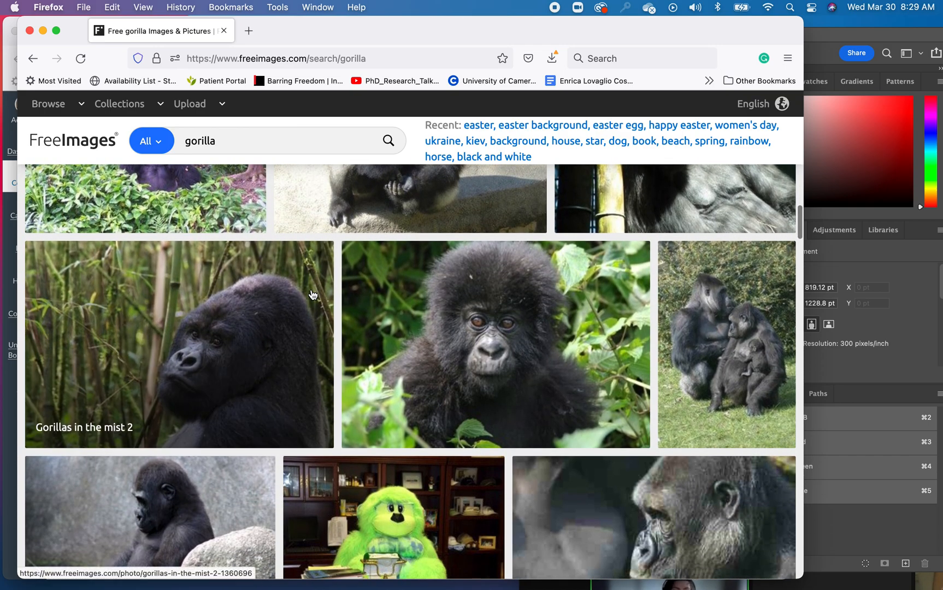
scroll(312, 295, down, 1)
scroll(312, 294, down, 8)
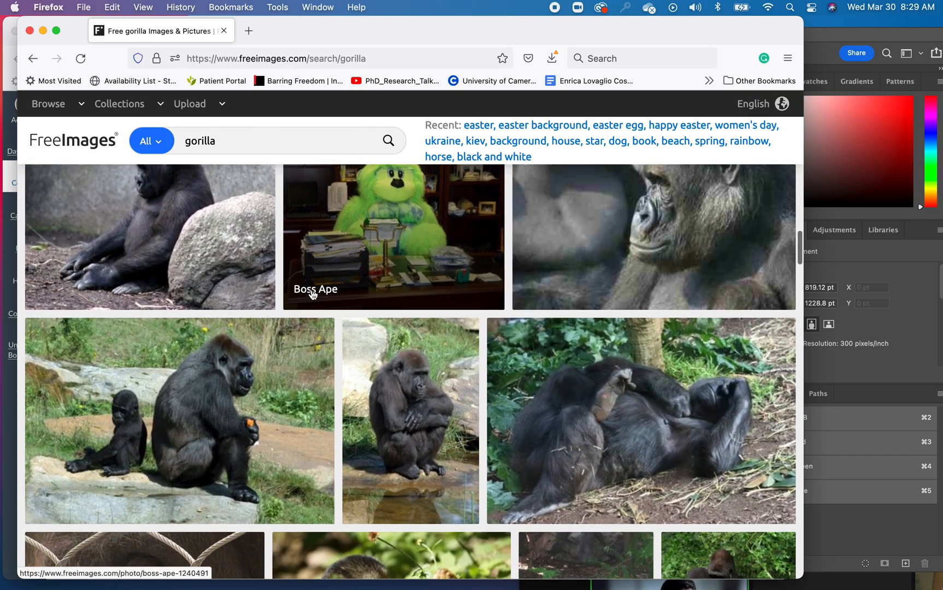
scroll(313, 295, down, 3)
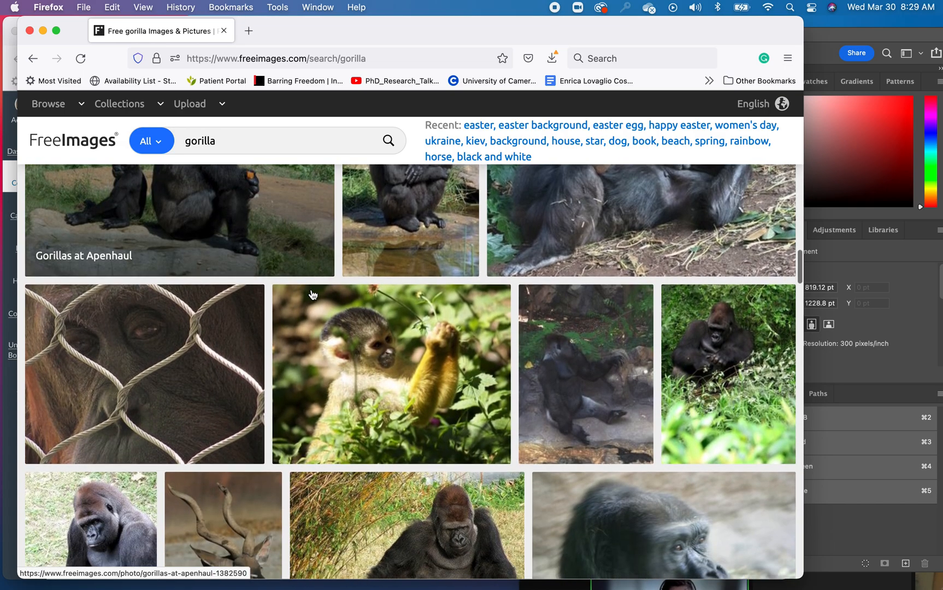
scroll(313, 295, down, 4)
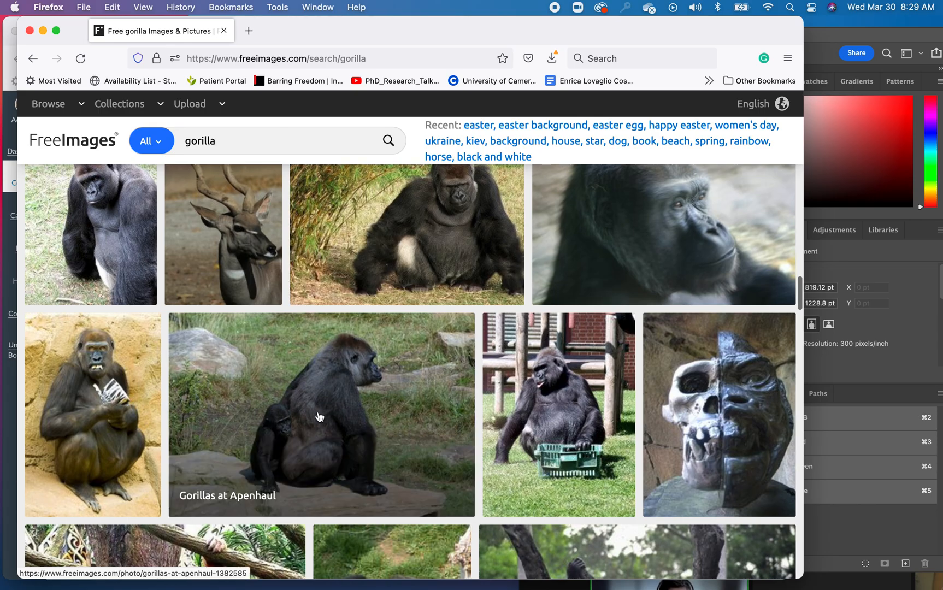
scroll(319, 417, down, 5)
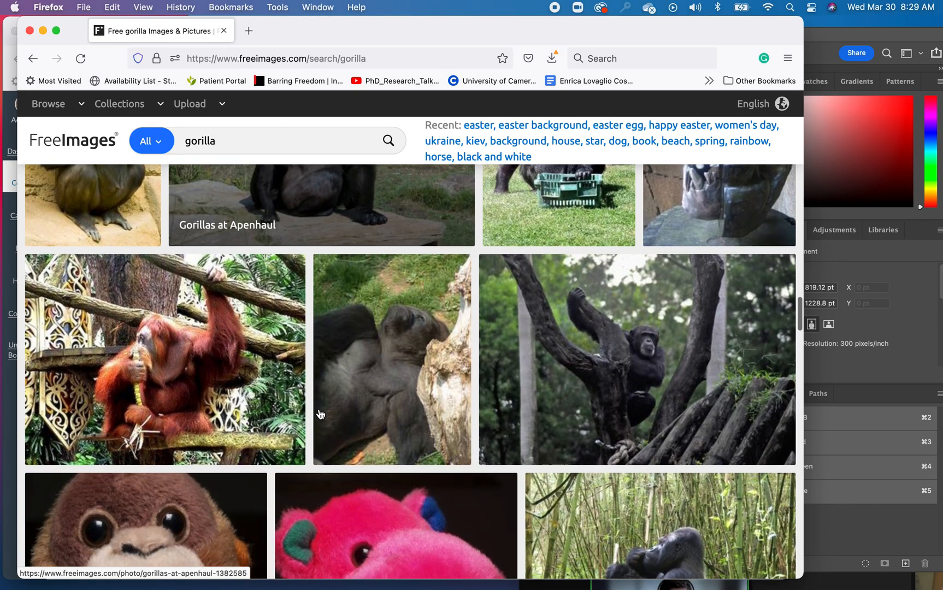
scroll(320, 414, down, 5)
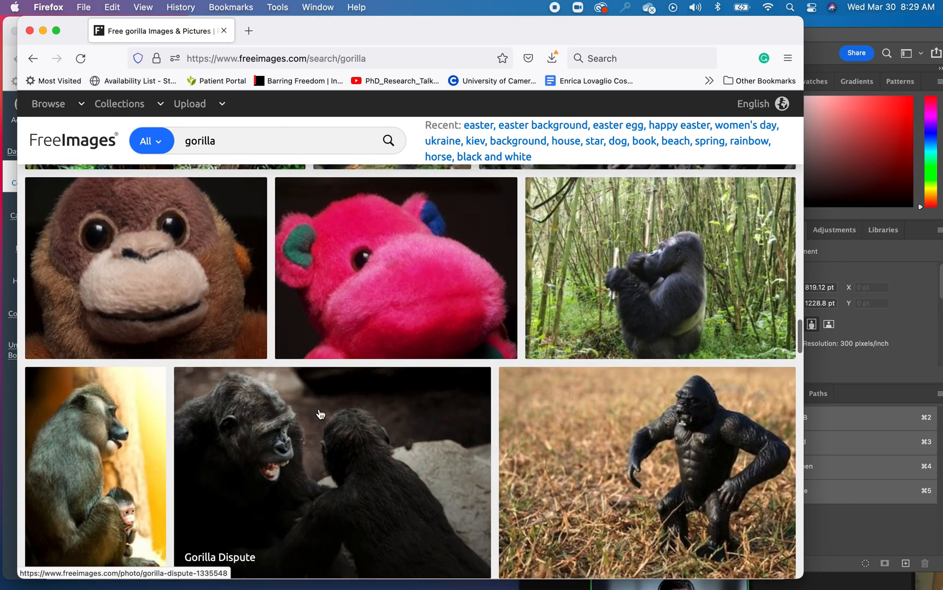
scroll(320, 414, down, 2)
scroll(321, 414, down, 5)
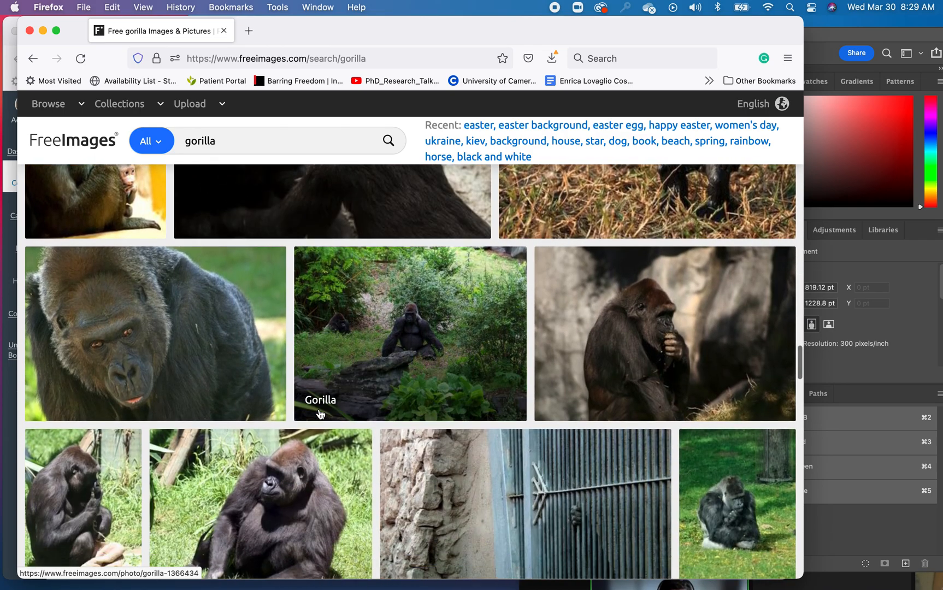
scroll(320, 414, down, 2)
scroll(320, 414, down, 2)
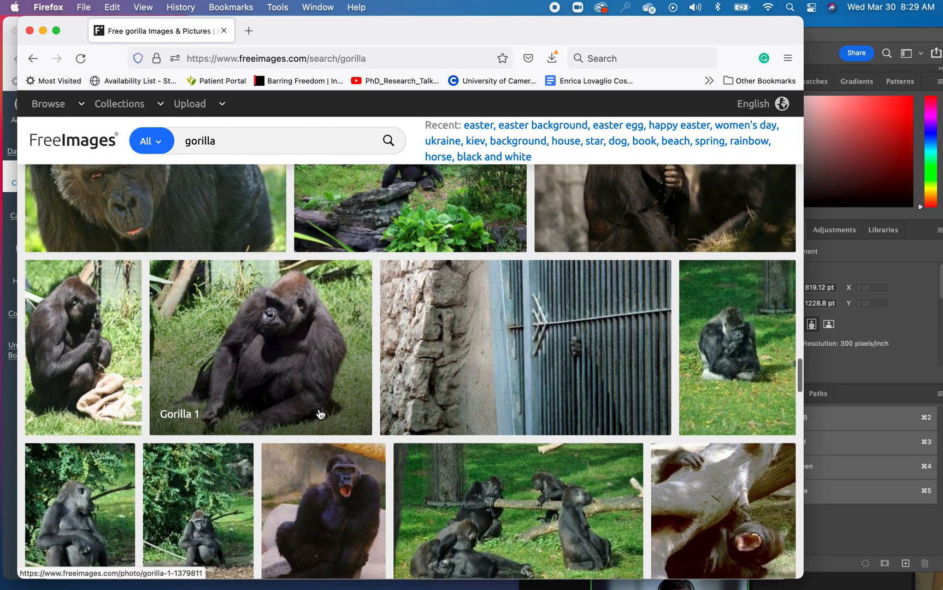
mouse_move(232, 576)
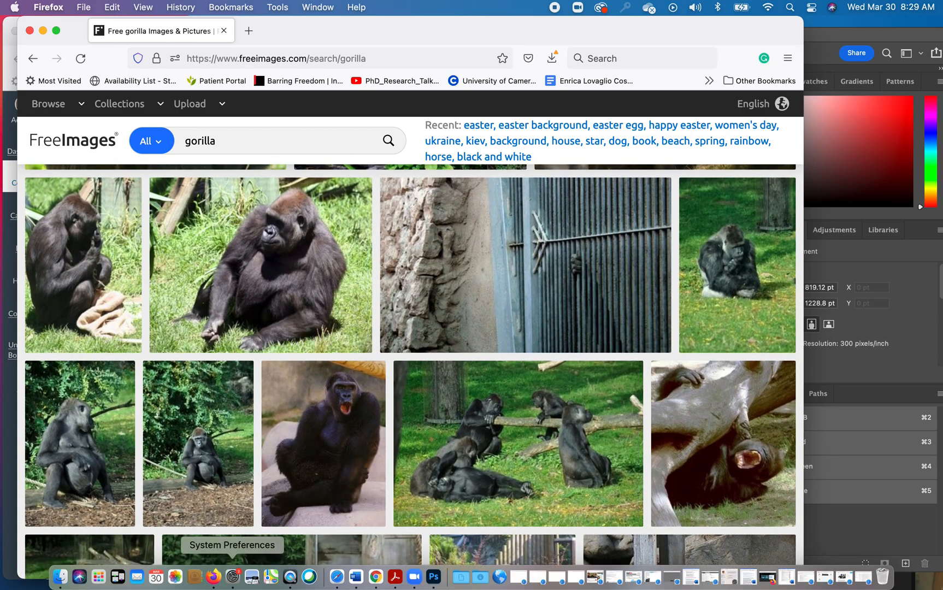
click(327, 481)
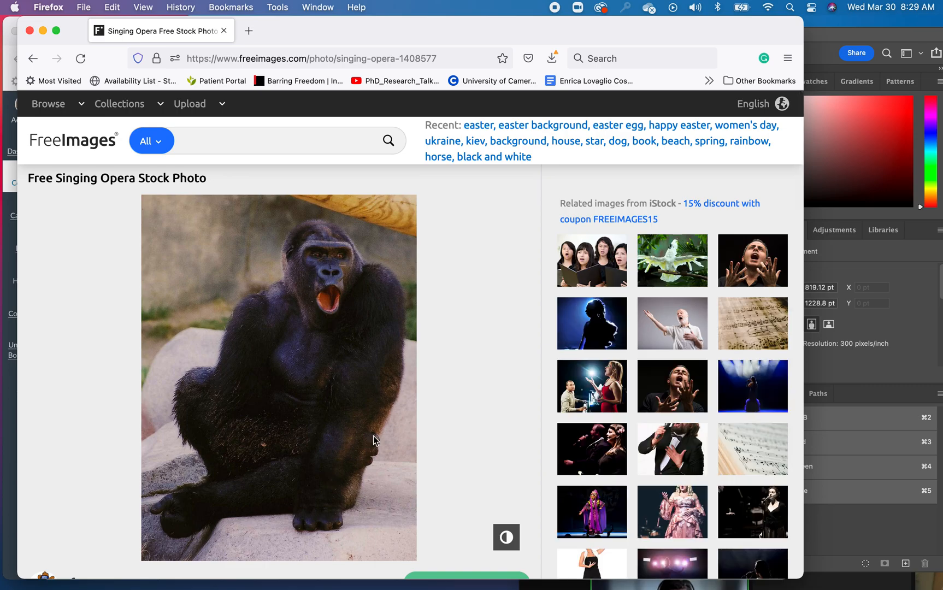
Step: Download the gorilla photo singing-opera-1408577.jpg for free and save the file to the computer
scroll(469, 379, down, 5)
scroll(469, 379, up, 1)
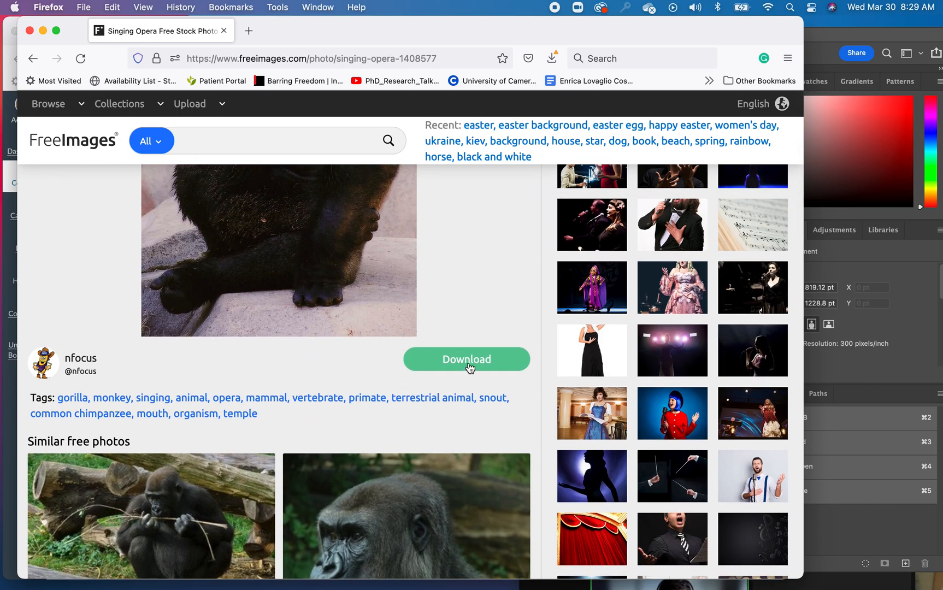
click(468, 367)
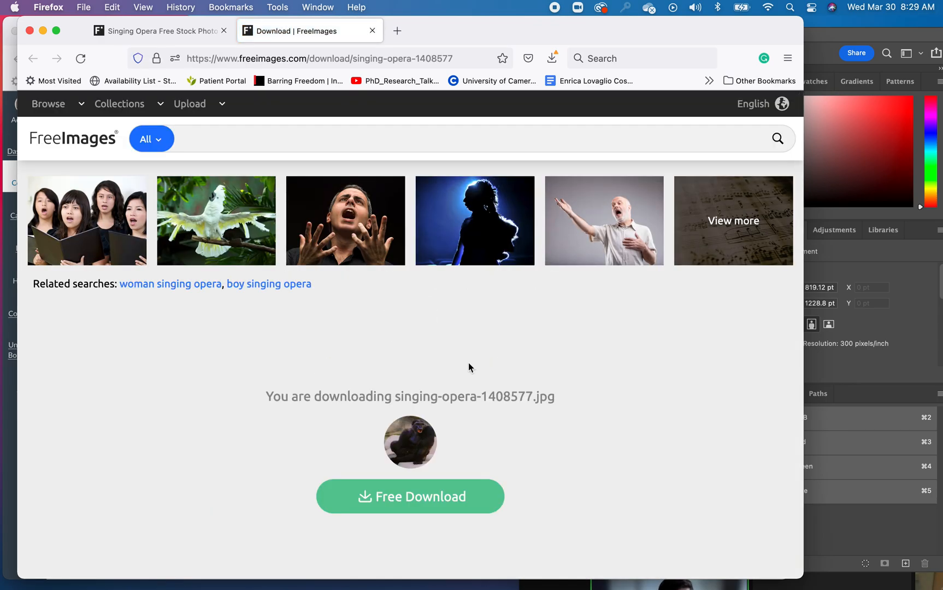
click(431, 501)
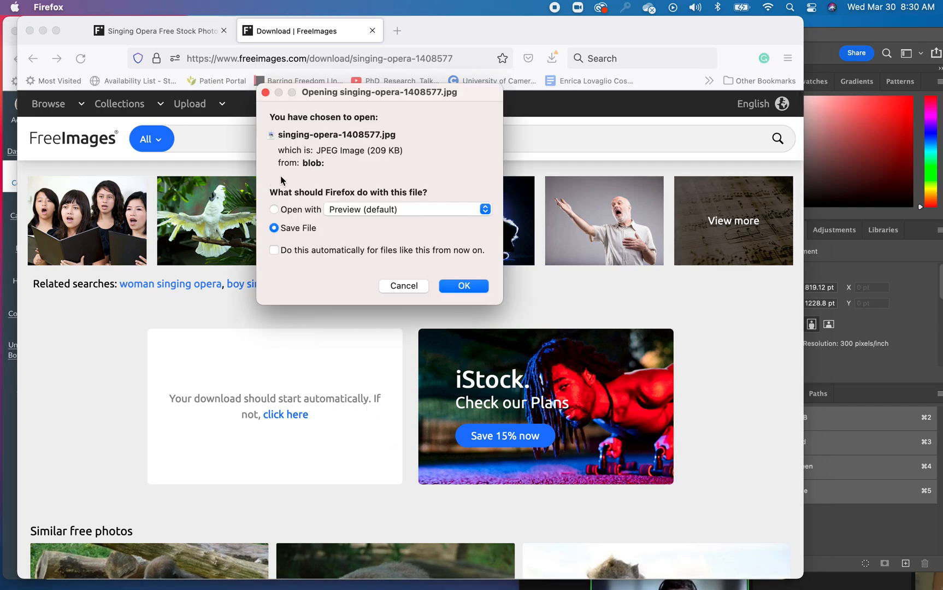
click(453, 285)
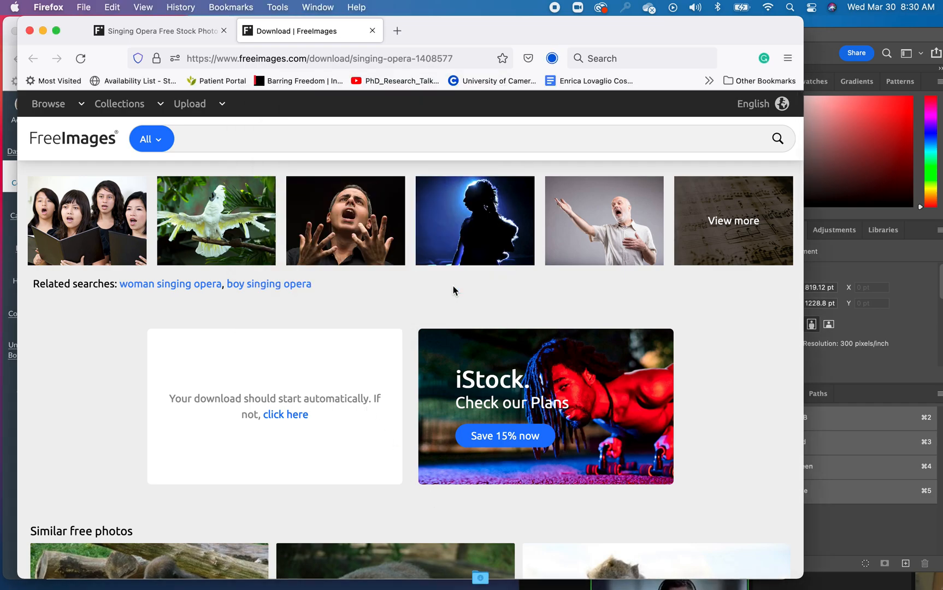
Step: Minimize both browser windows and open the Downloads folder in a new Finder window
click(42, 31)
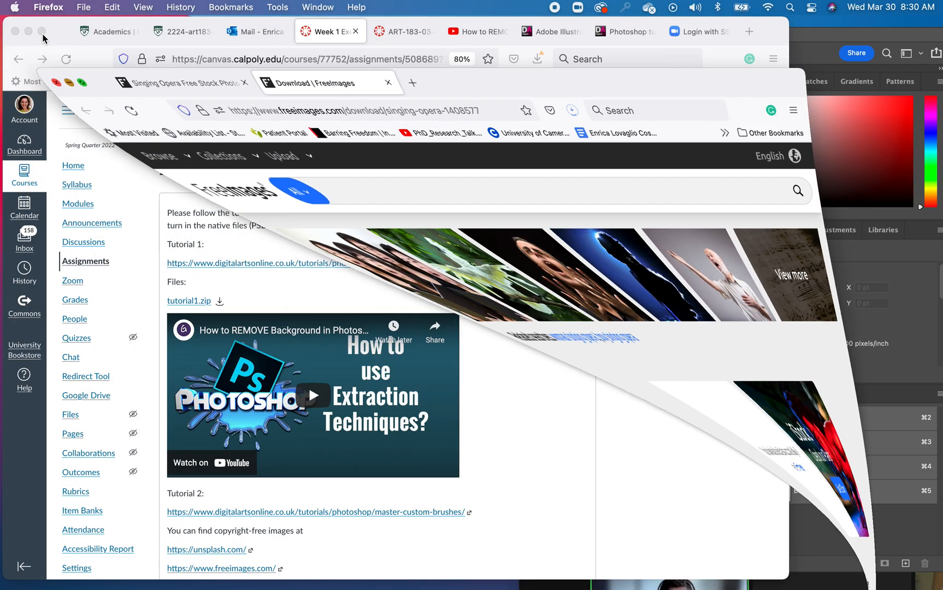
click(28, 32)
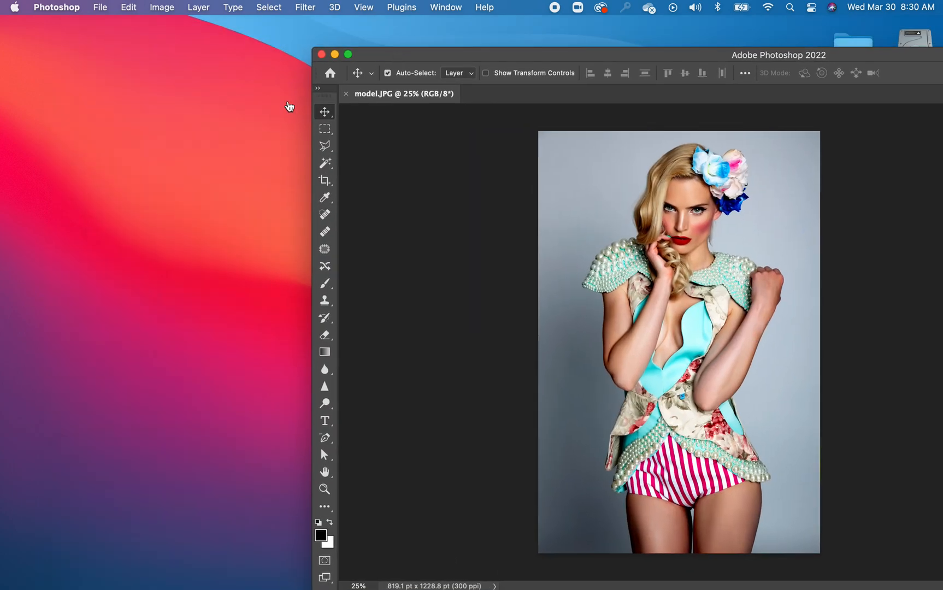
click(126, 205)
key(super+n)
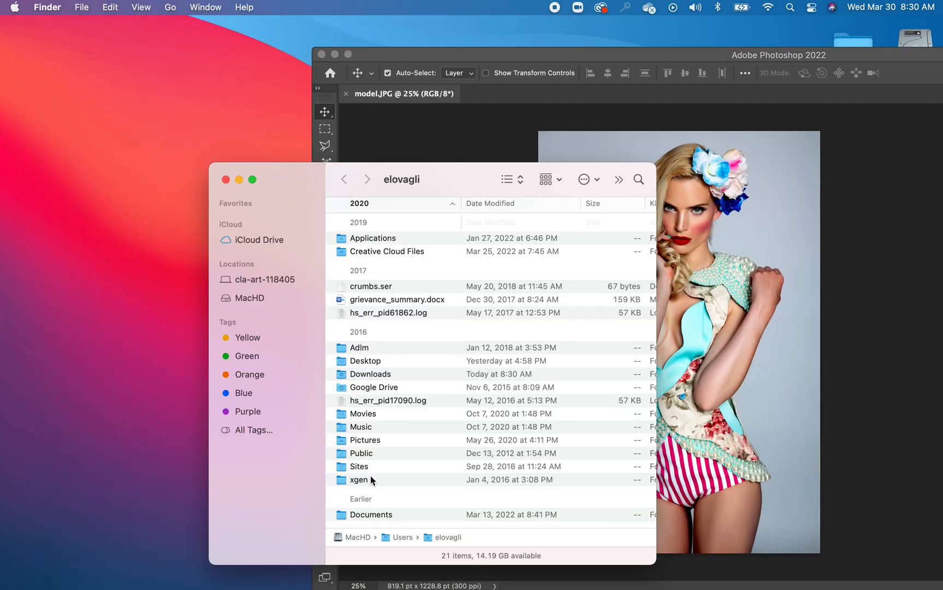
click(360, 374)
double_click(360, 374)
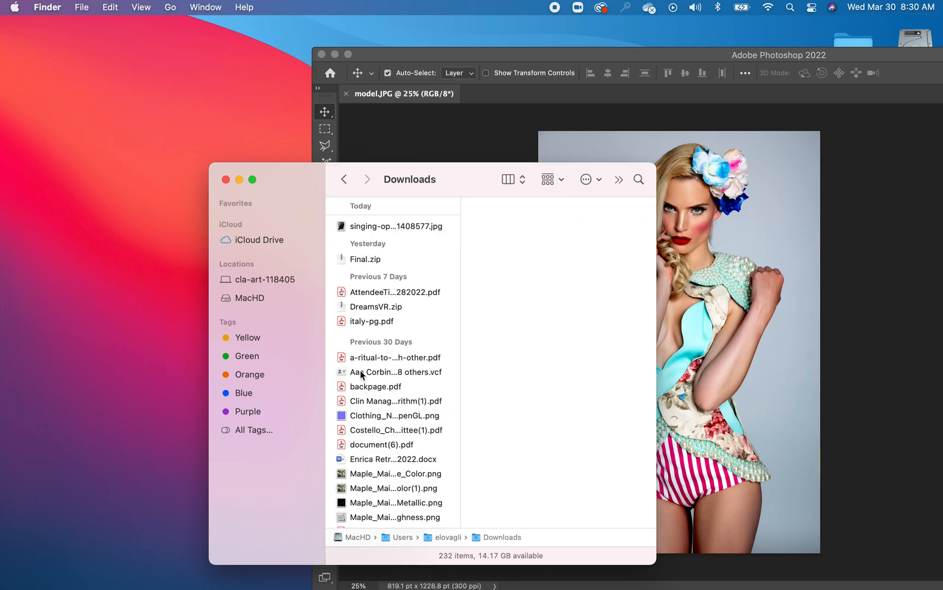
Step: Switch to the Zoom meeting and start sharing the screen with the participants
mouse_move(632, 585)
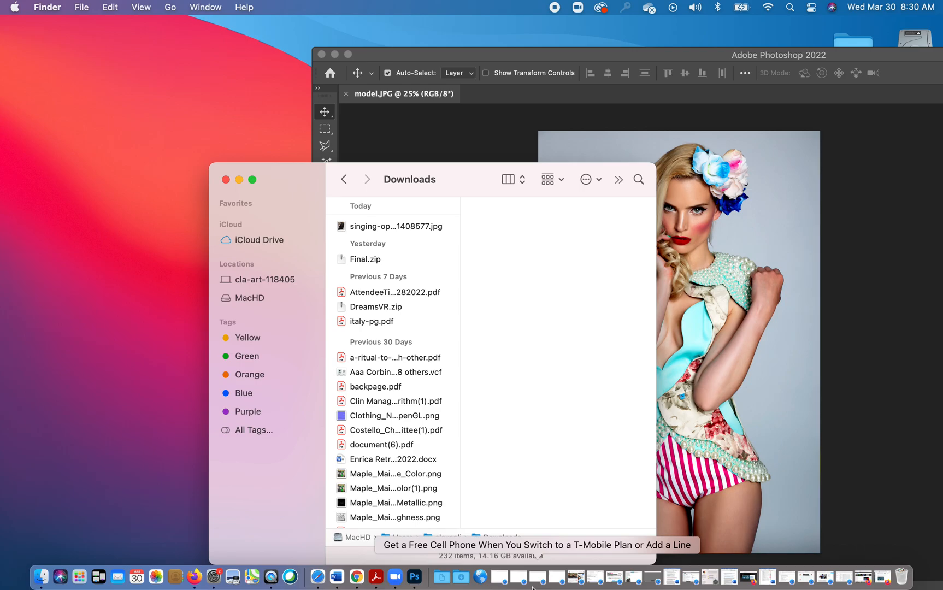
click(394, 576)
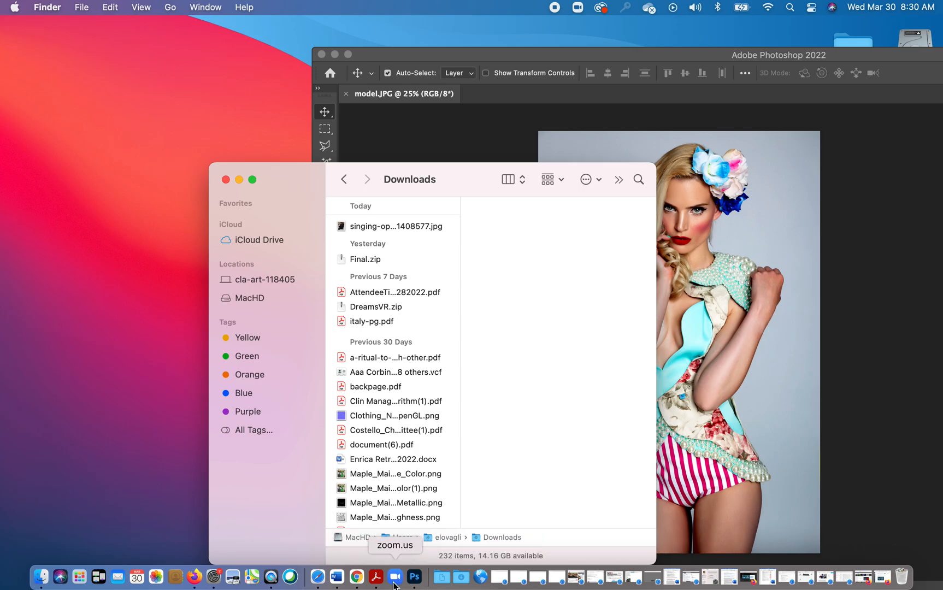
drag(730, 325, 553, 193)
double_click(553, 193)
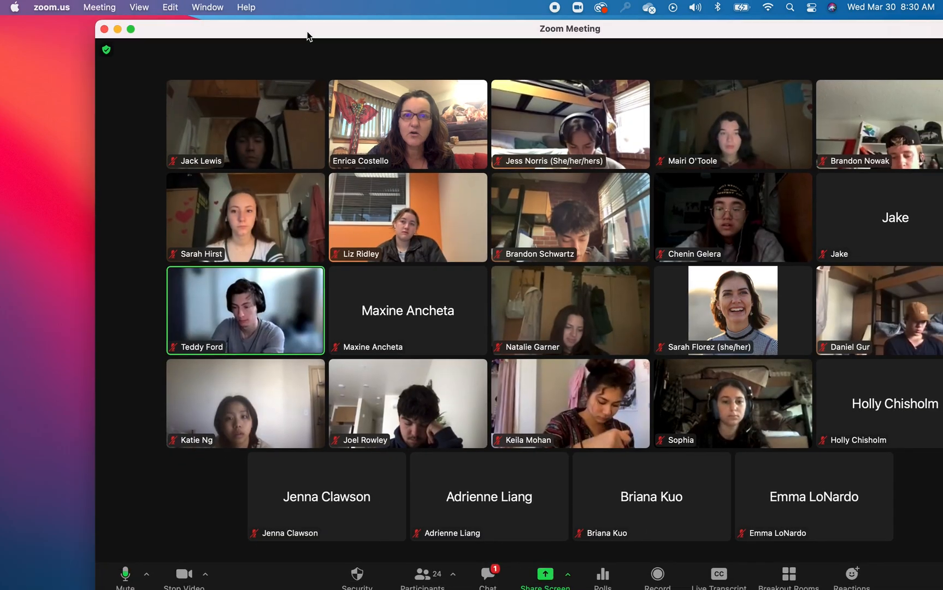
click(445, 574)
click(748, 501)
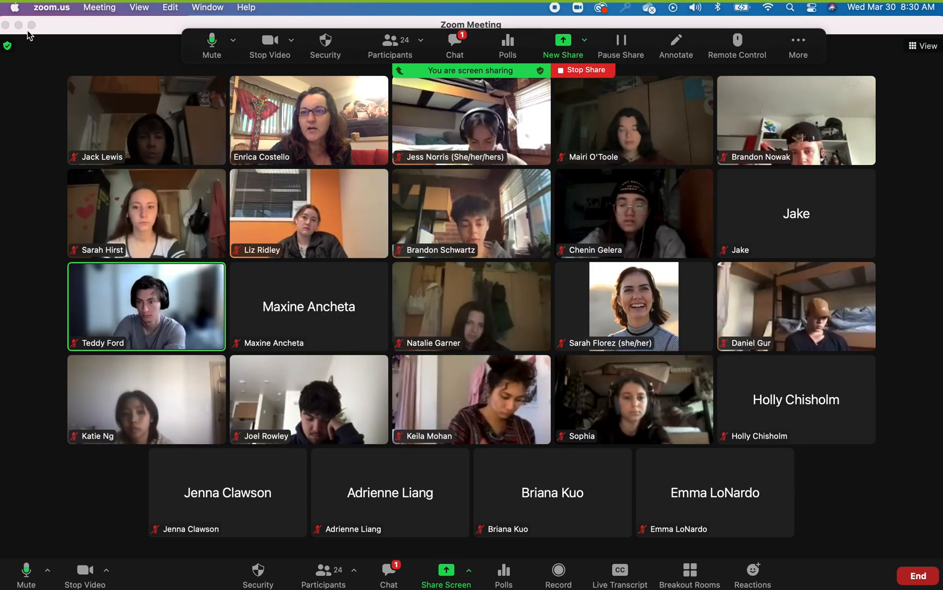
Step: Bring Photoshop in front of the Zoom meeting and move both windows aside to free part of the desktop
drag(55, 31, 251, 119)
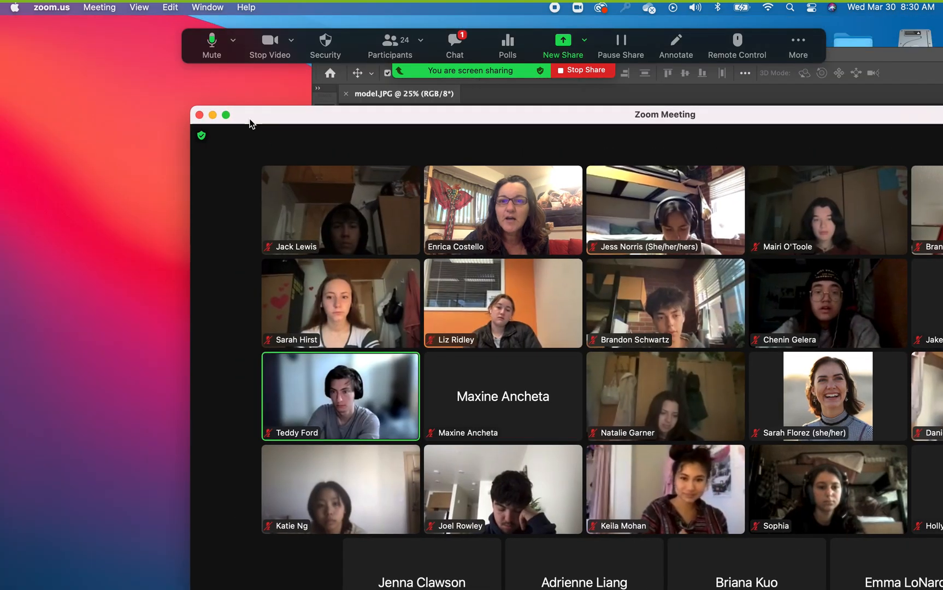
click(563, 89)
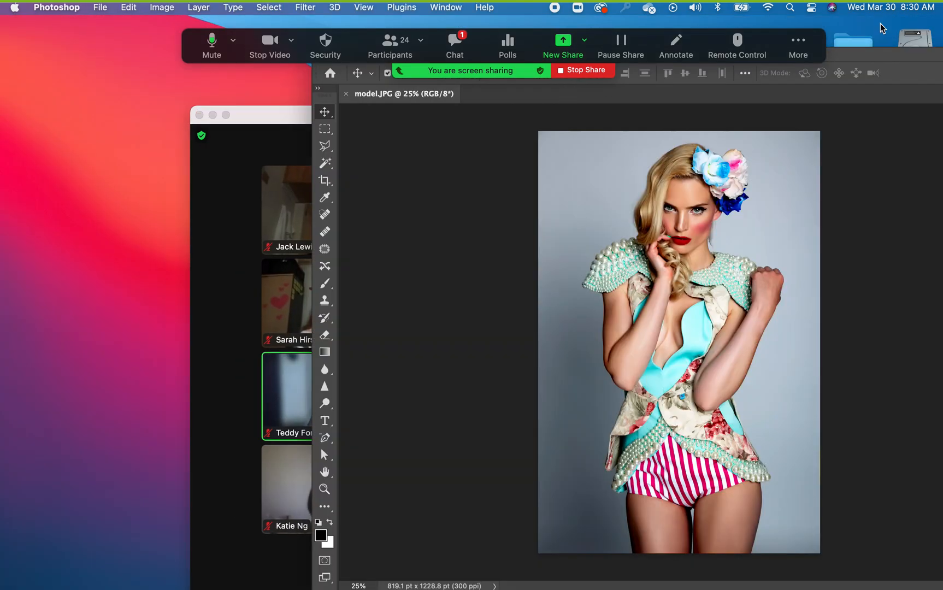
drag(892, 48, 645, 26)
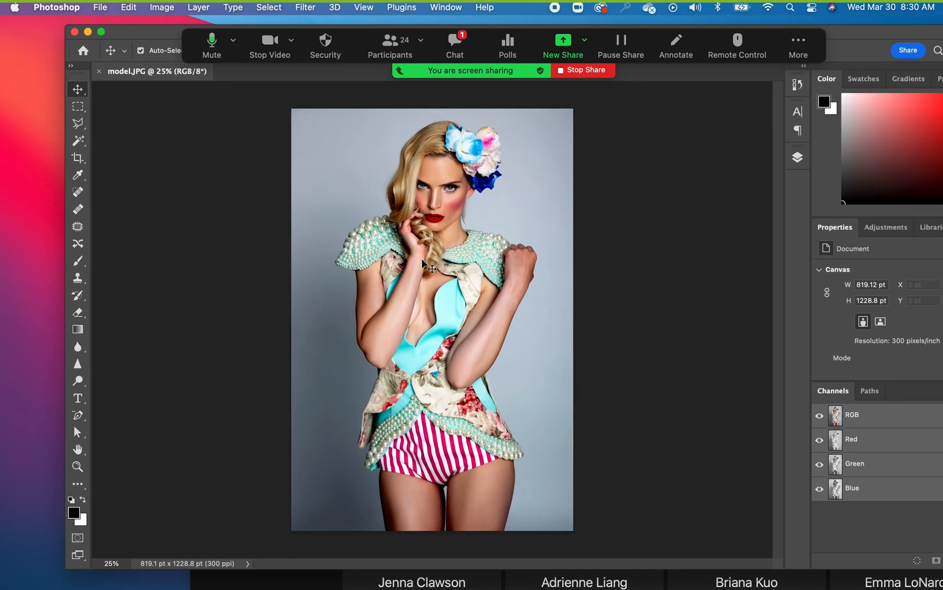
drag(148, 34, 374, 205)
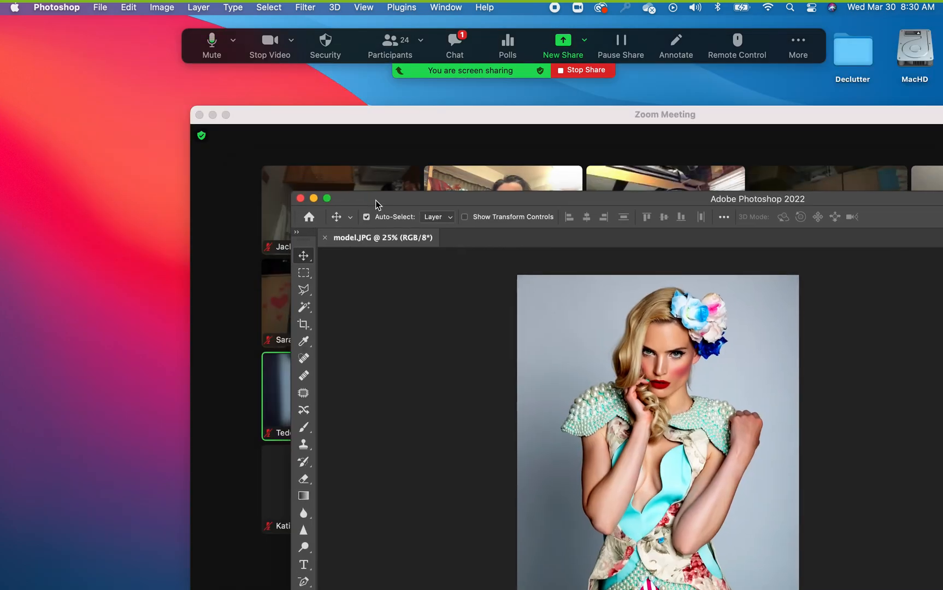
Step: Move singing-opera-1408577.jpg from the Downloads folder onto the desktop and open it in Photoshop
click(104, 154)
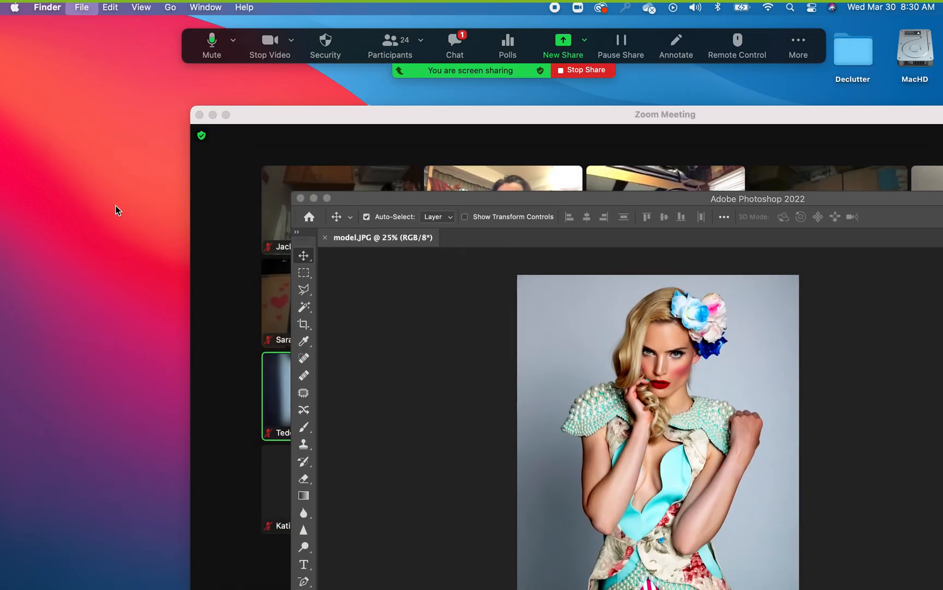
key(super+n)
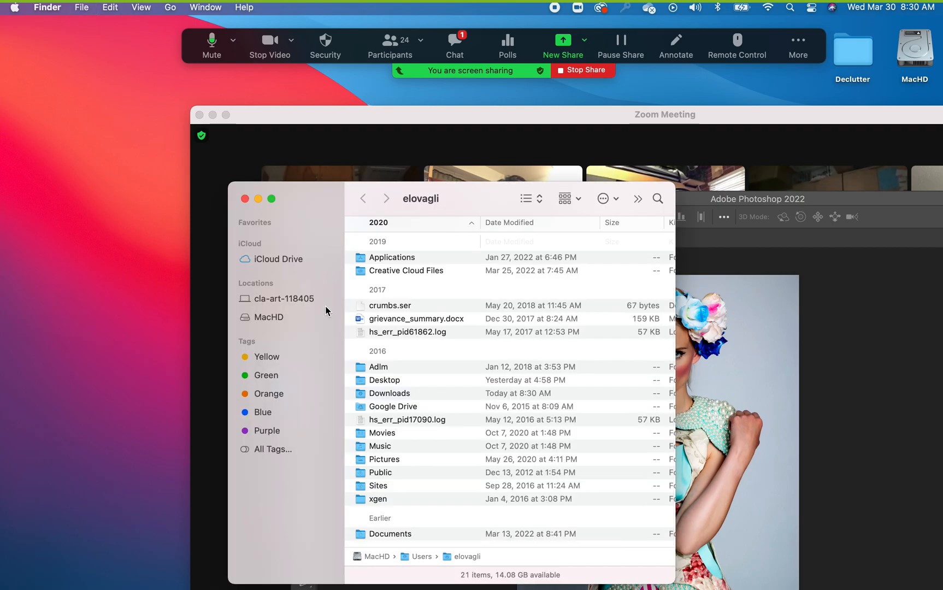
click(368, 394)
double_click(368, 394)
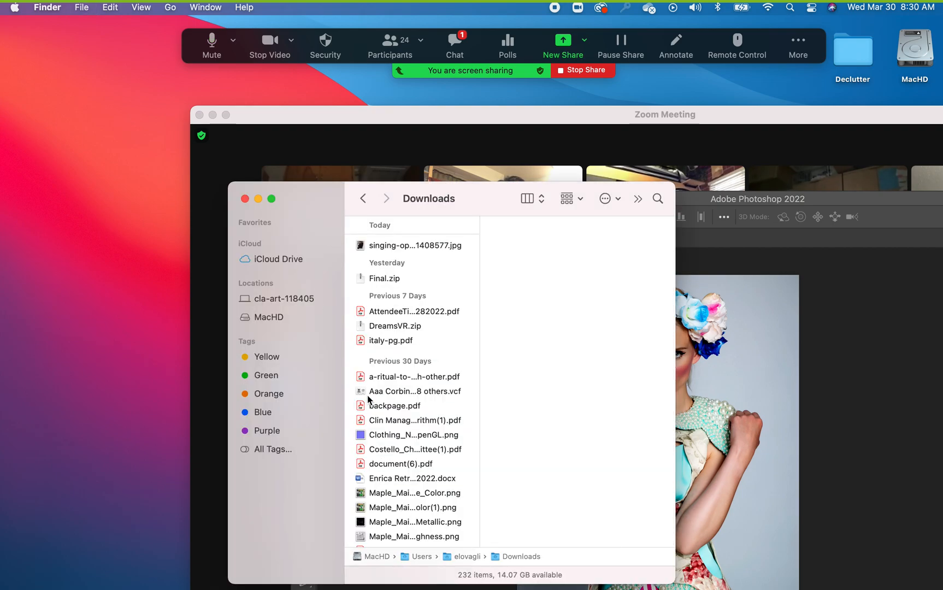
drag(362, 245, 61, 131)
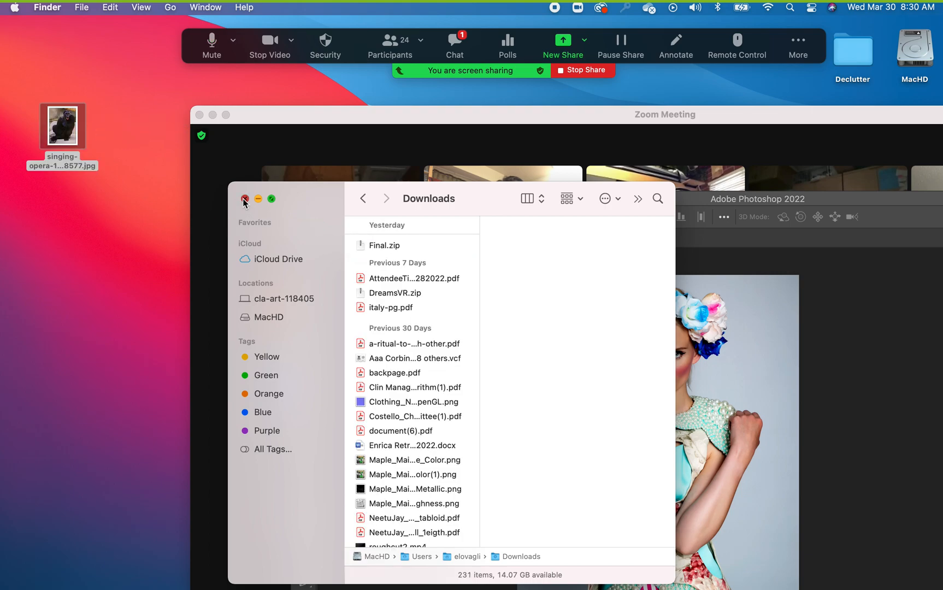
drag(62, 129, 414, 581)
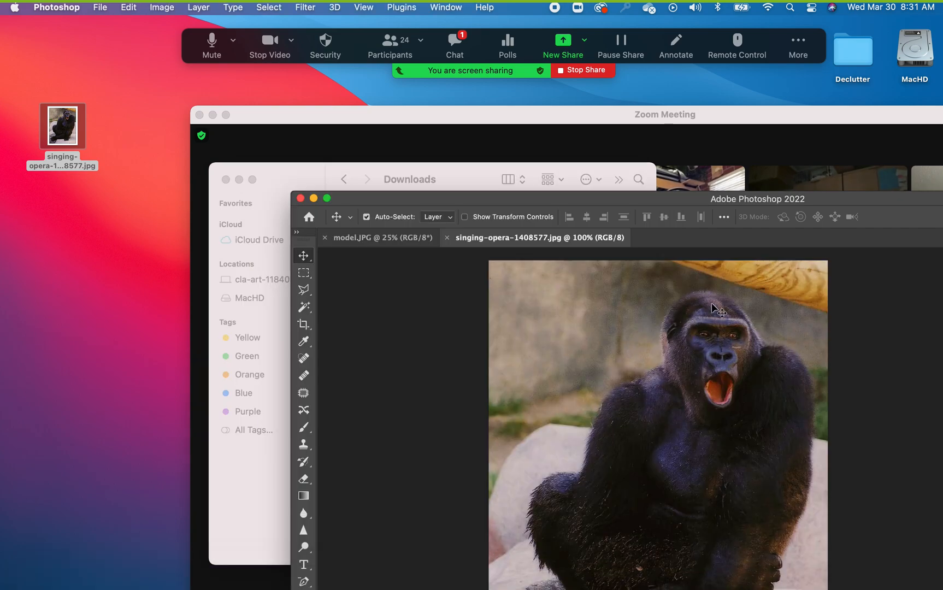
double_click(646, 204)
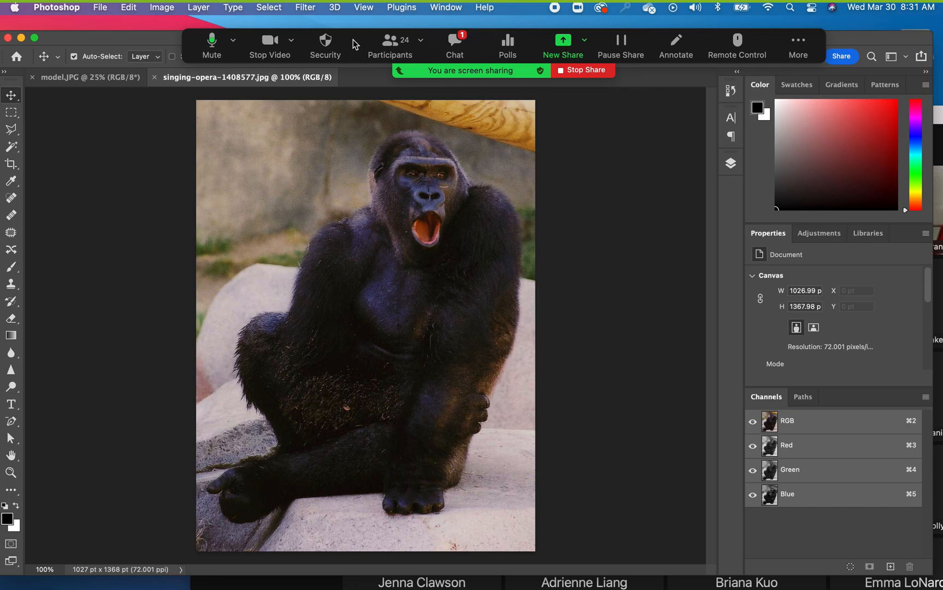
Step: Open the gorilla photo's Image Size settings and show its width and height in inches
click(155, 8)
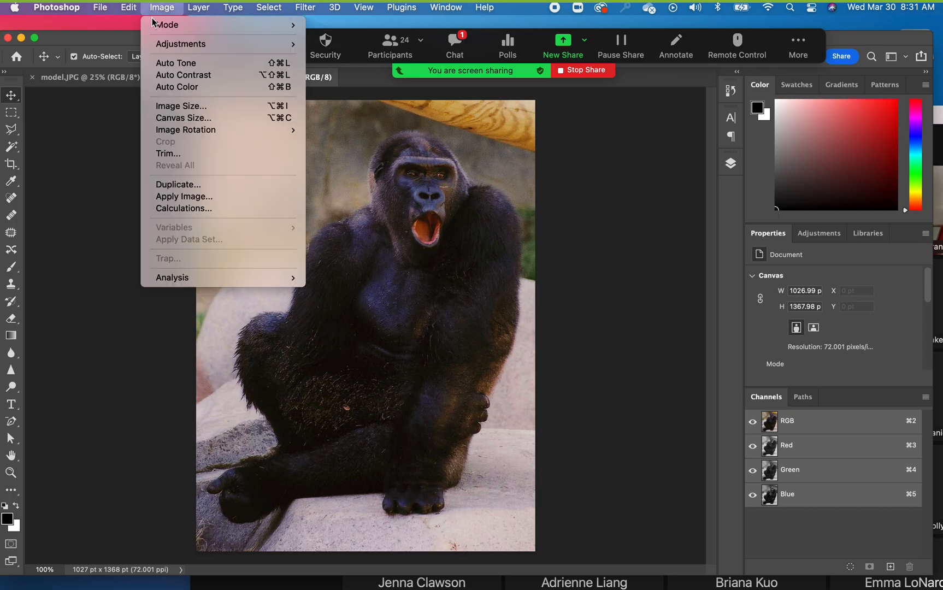
click(165, 106)
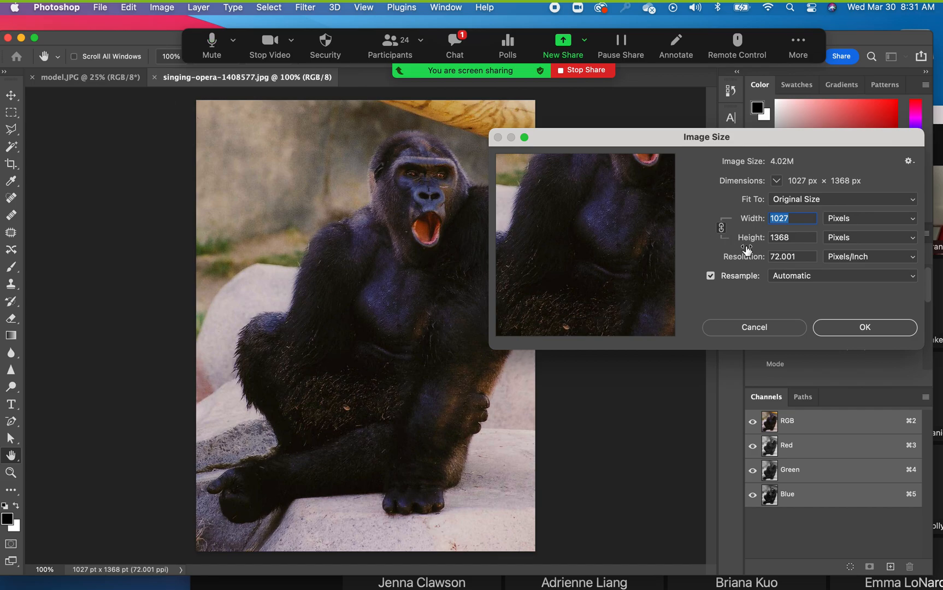
click(790, 256)
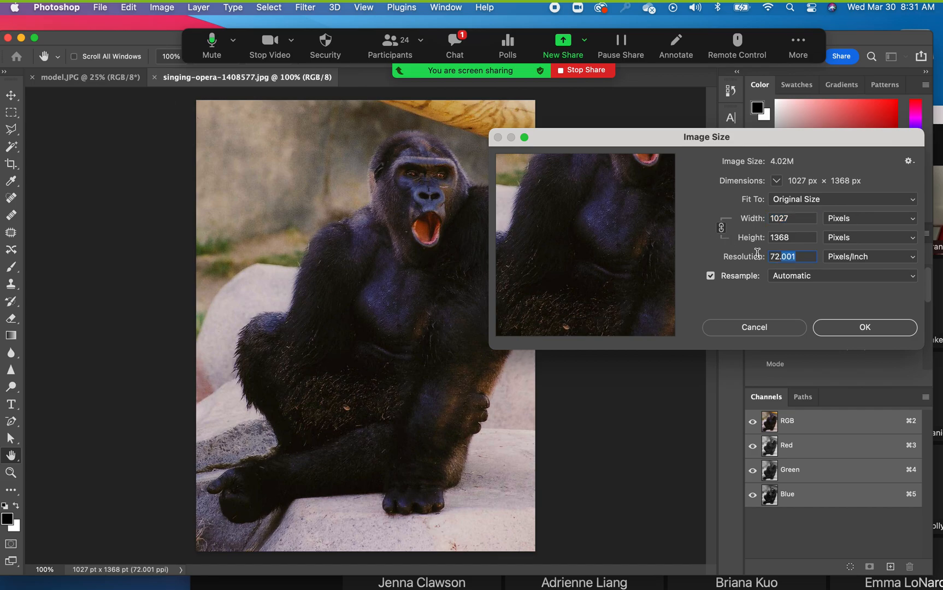
click(850, 219)
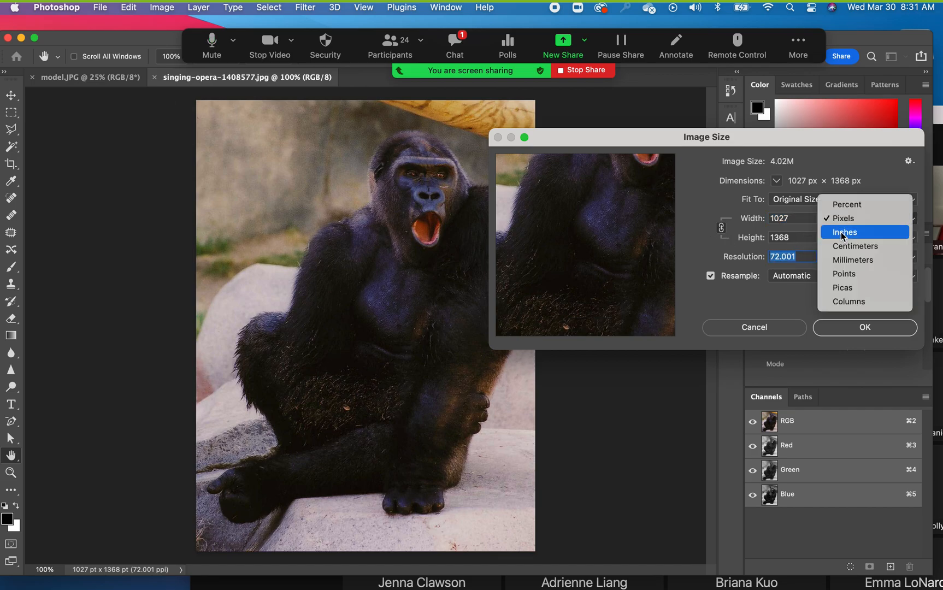
click(843, 233)
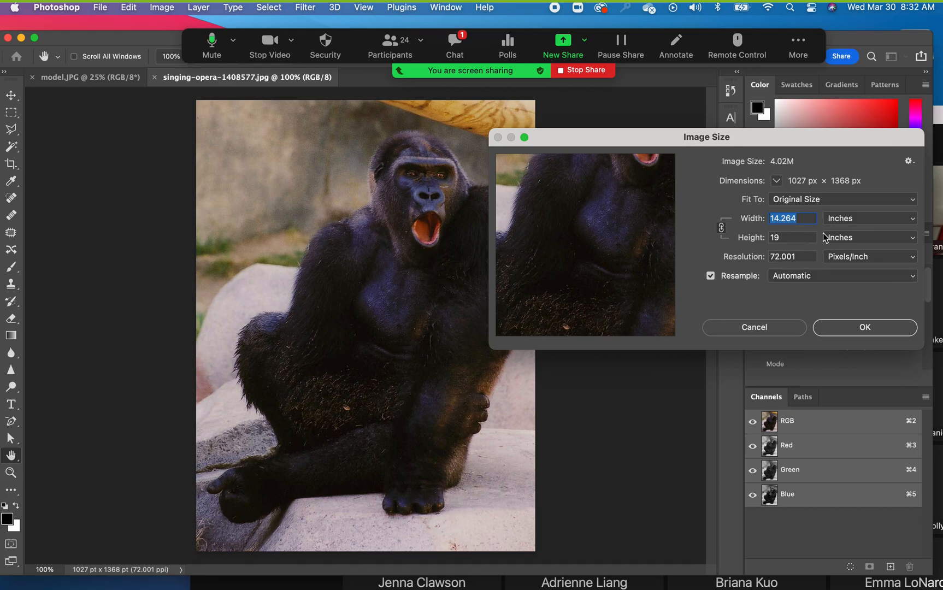
Step: Set the gorilla photo's resolution to 72 pixels/inch and apply the new image size
click(798, 256)
drag(797, 256, 779, 256)
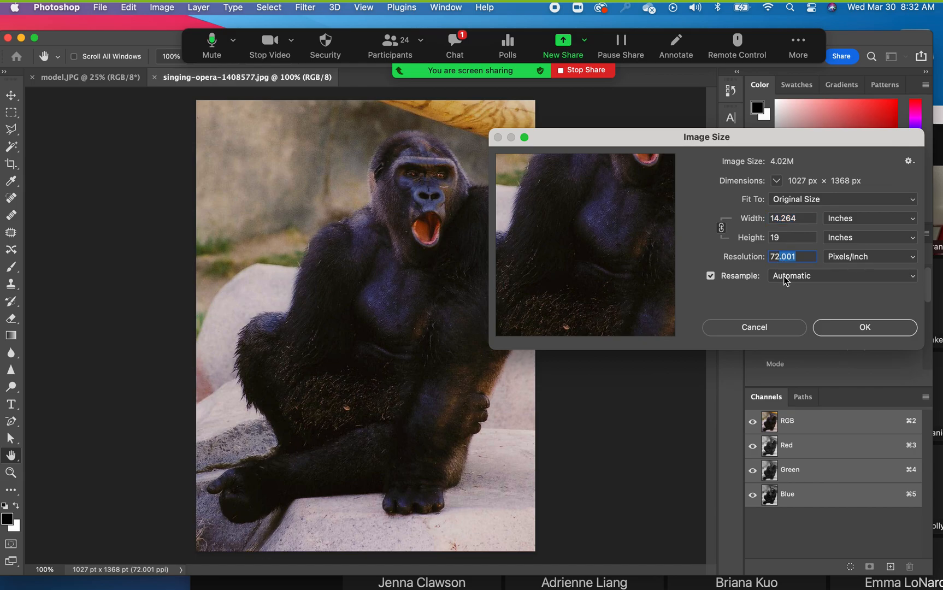
key(BackSpace)
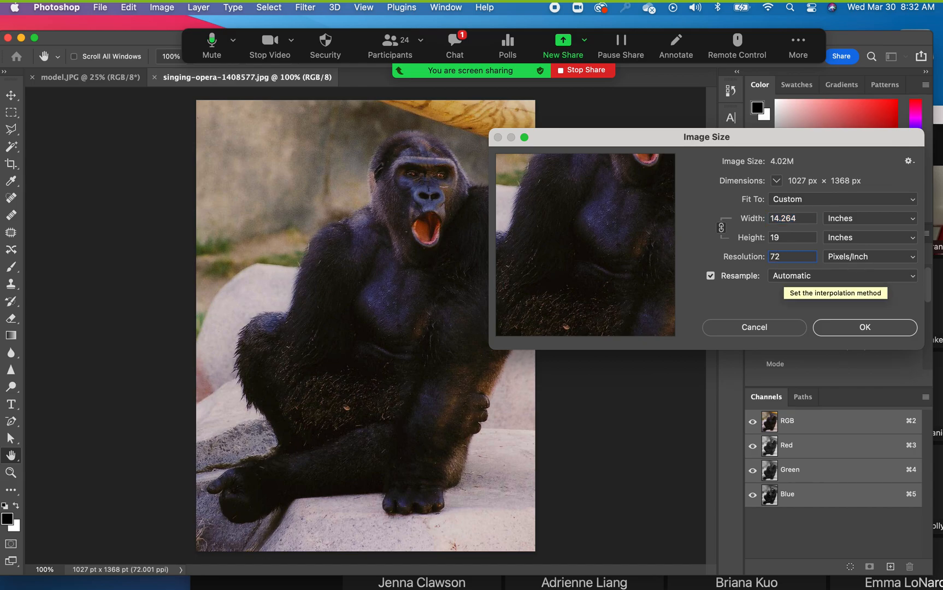
click(851, 330)
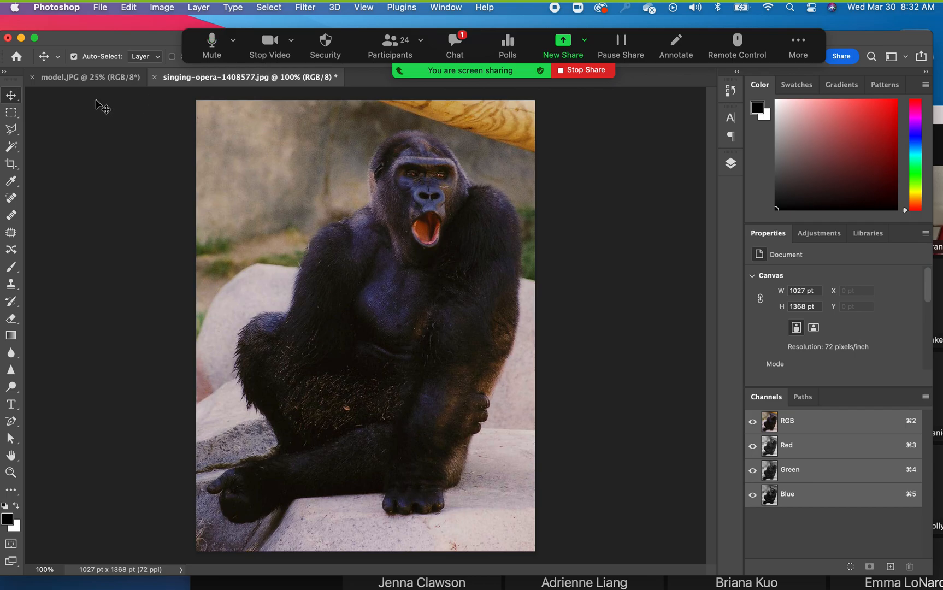
Step: Switch between model.JPG and the gorilla photo to compare their canvas sizes and resolutions
click(86, 79)
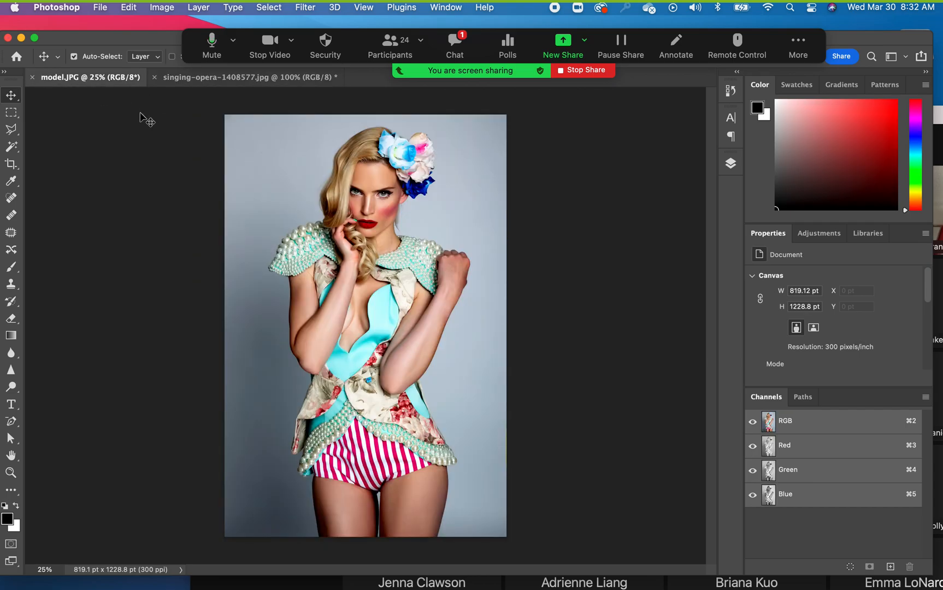
click(100, 8)
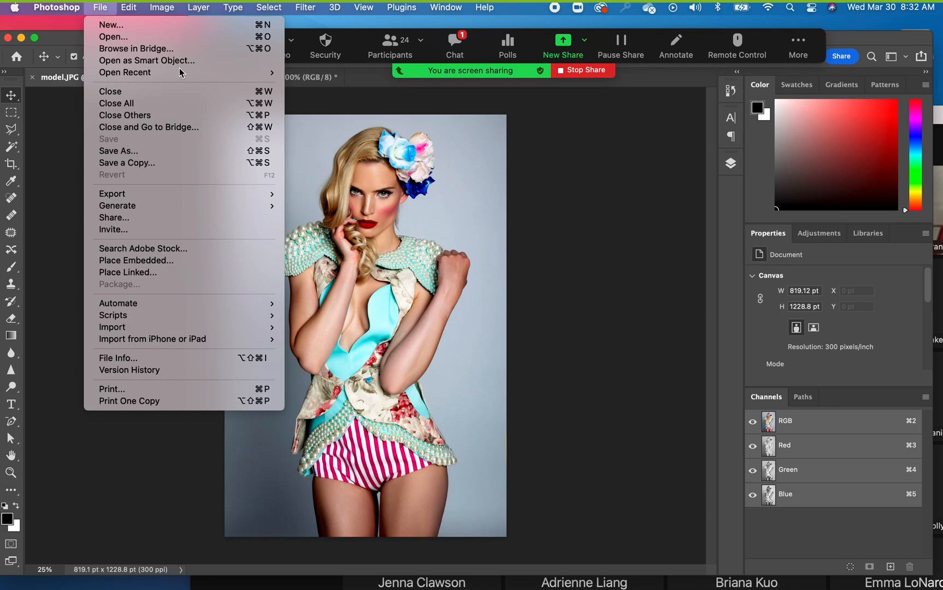
click(224, 80)
click(224, 80)
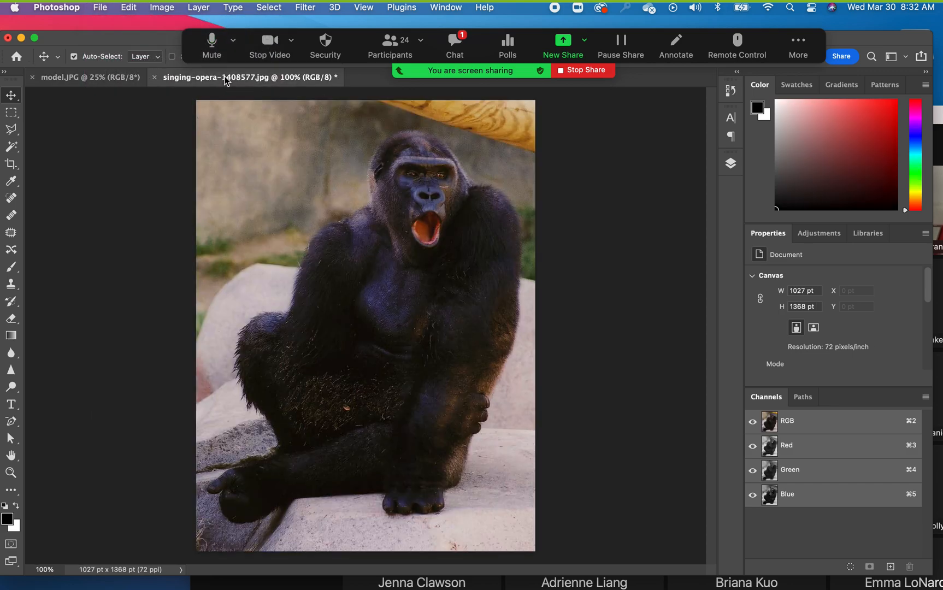
click(104, 77)
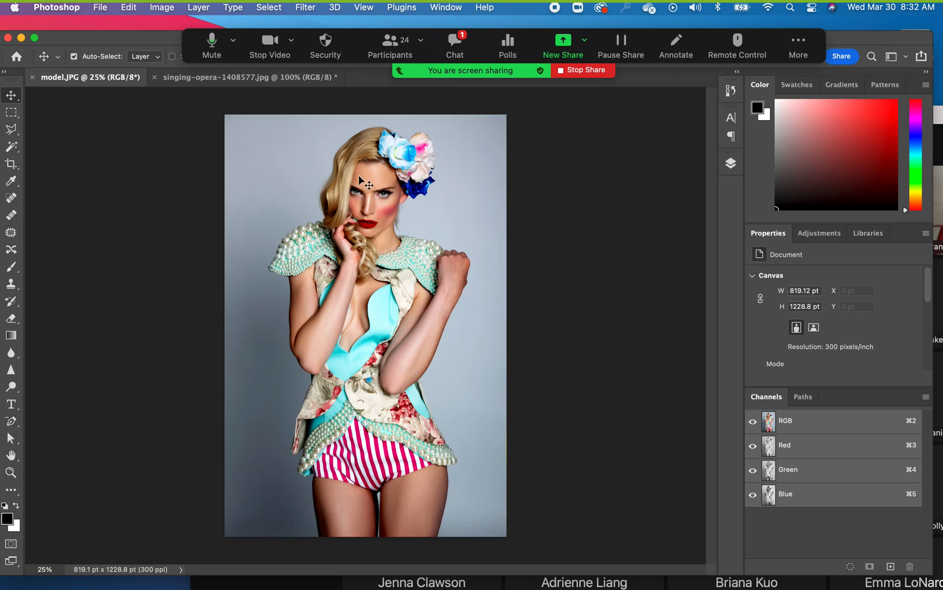
click(253, 78)
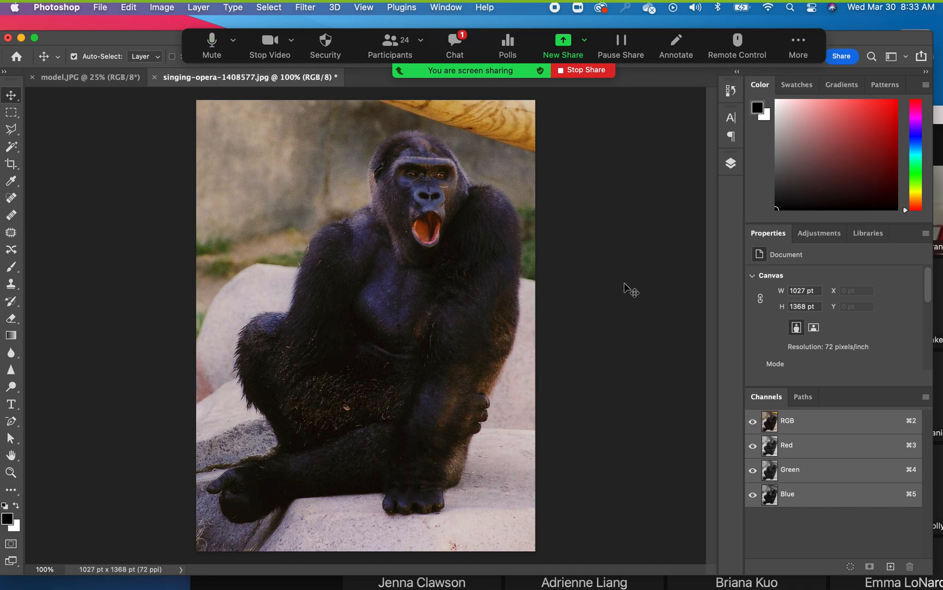
Step: Hide the floating Zoom meeting controls that cover the Photoshop window
click(796, 50)
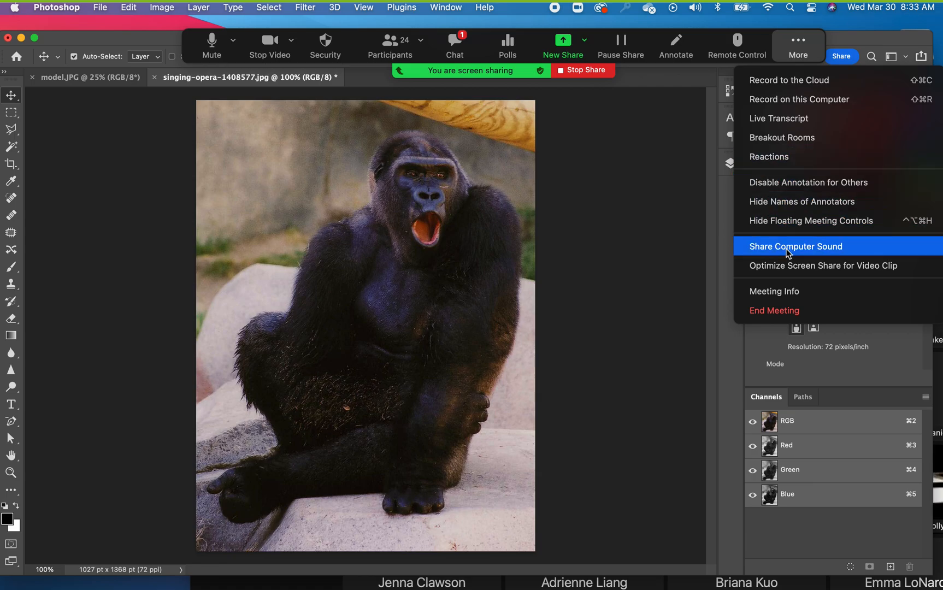
click(785, 221)
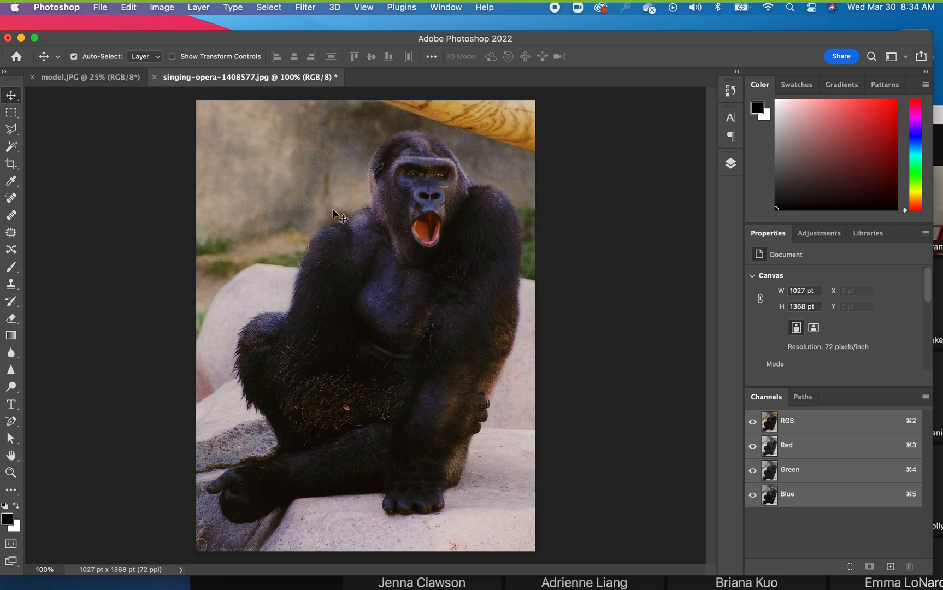
Step: Check the gorilla photo's resolution in the Image Size settings and leave them without applying changes
click(168, 12)
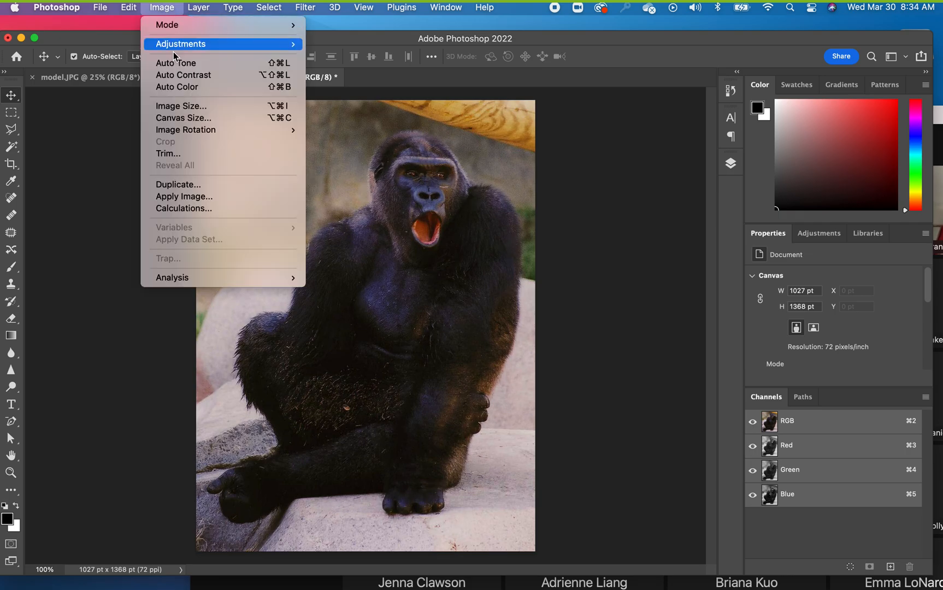
click(186, 111)
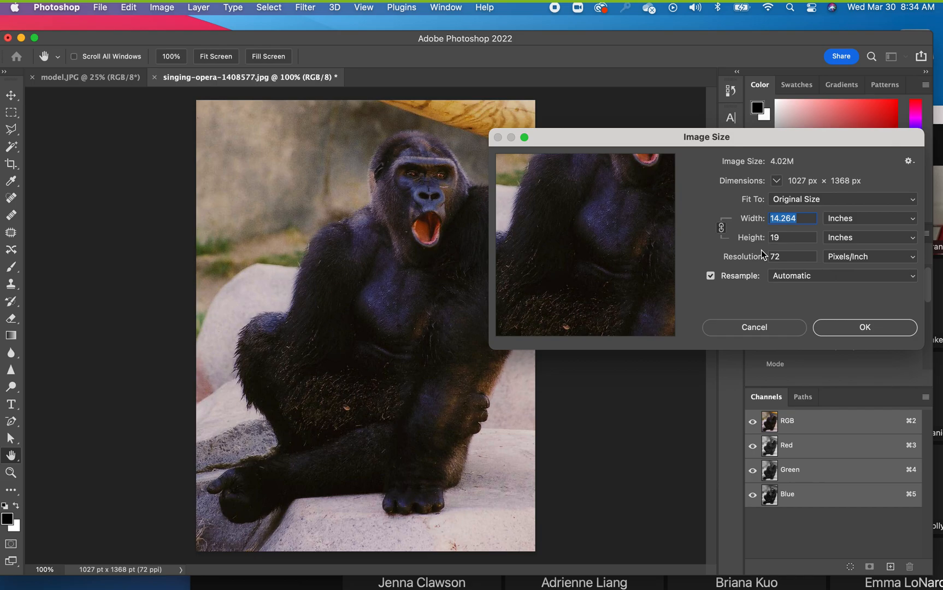
double_click(774, 256)
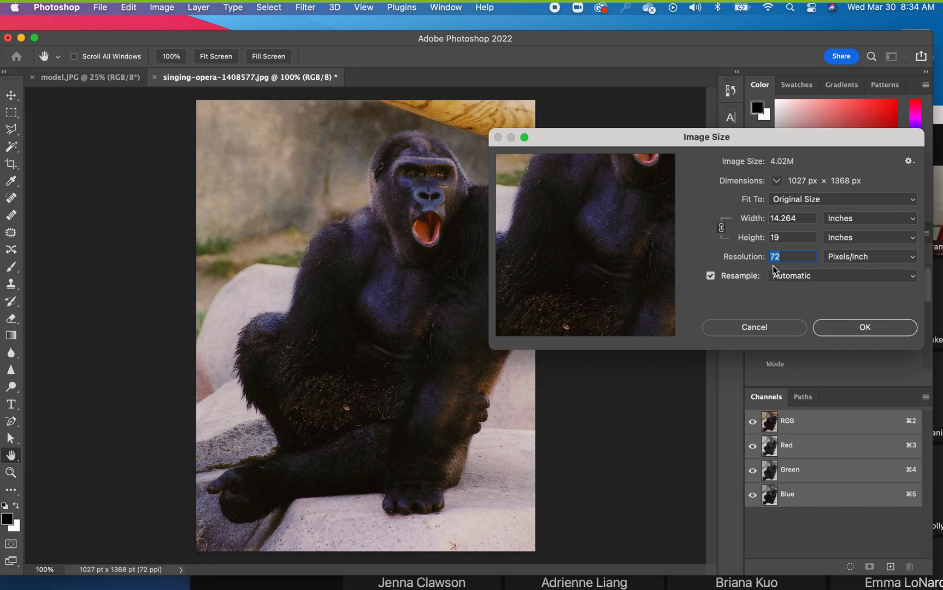
click(754, 326)
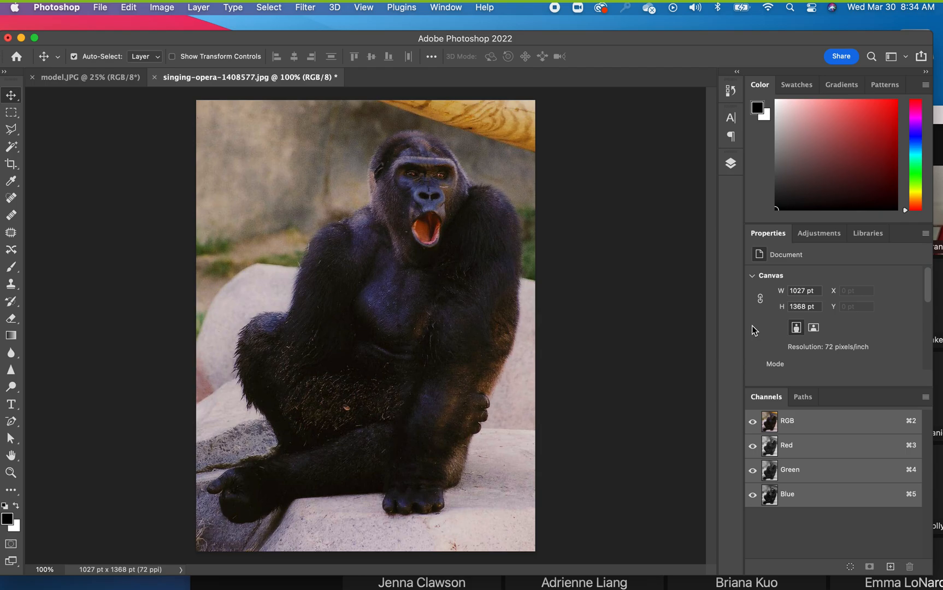
Step: Rearrange the Photoshop and Zoom meeting windows to clear the workspace, and return to Photoshop
drag(554, 42, 563, 28)
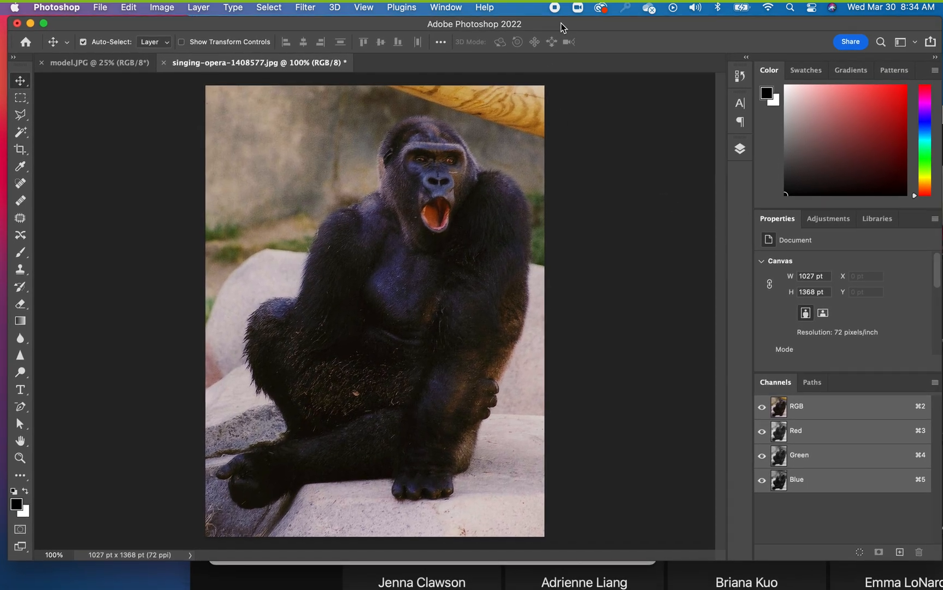
click(281, 575)
drag(444, 115, 281, 9)
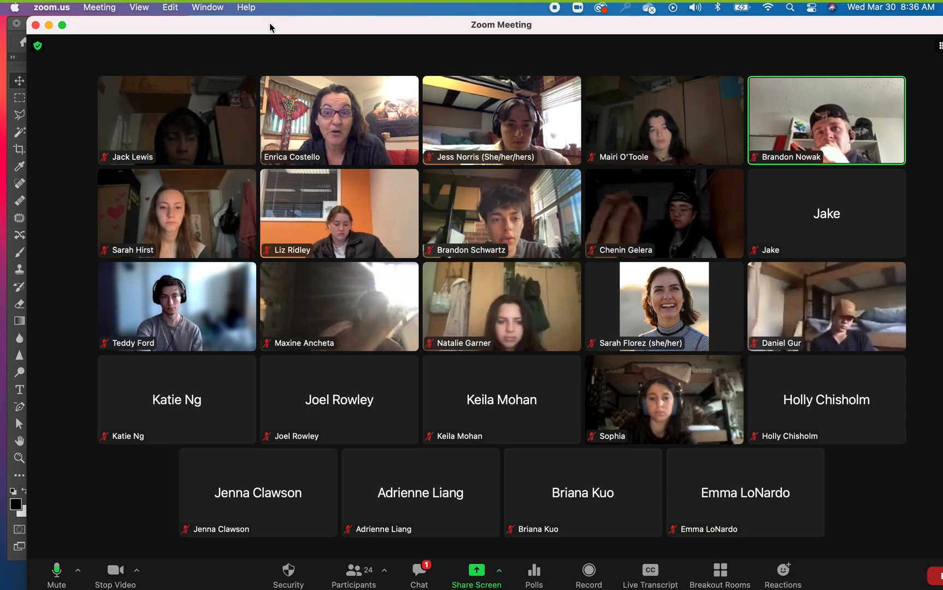
drag(260, 32, 484, 31)
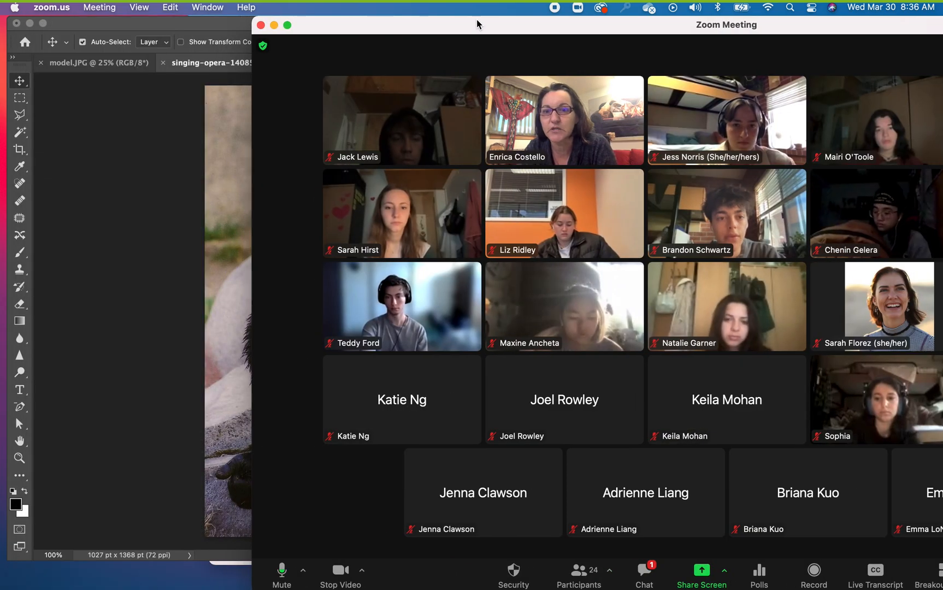
click(173, 251)
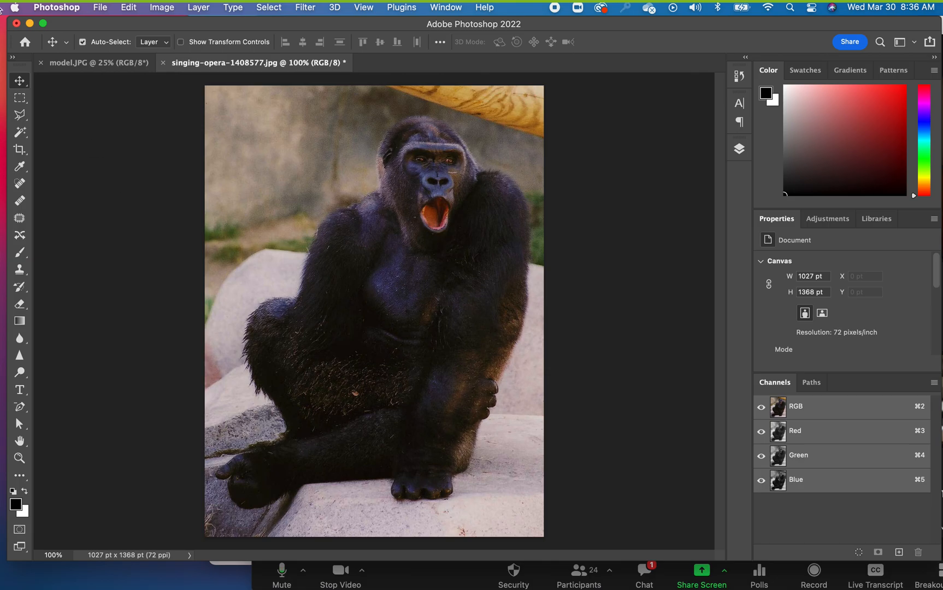
Step: Start a new document from the recent A4 preset
click(99, 7)
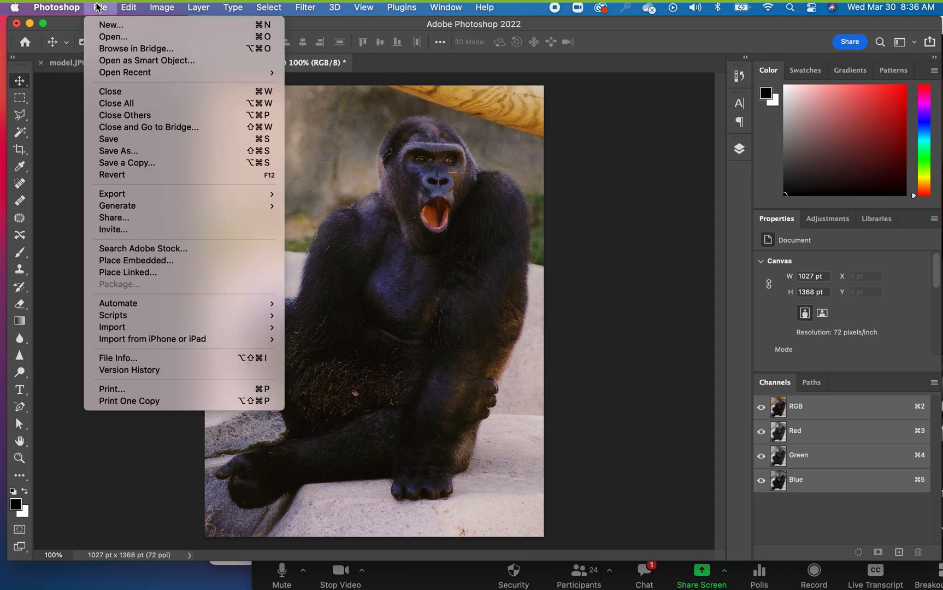
click(105, 25)
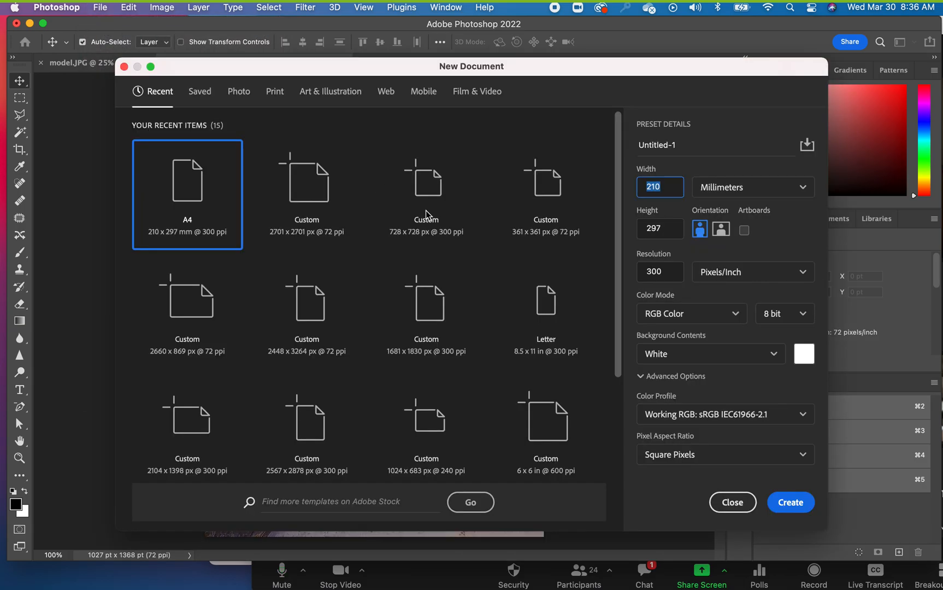
click(236, 223)
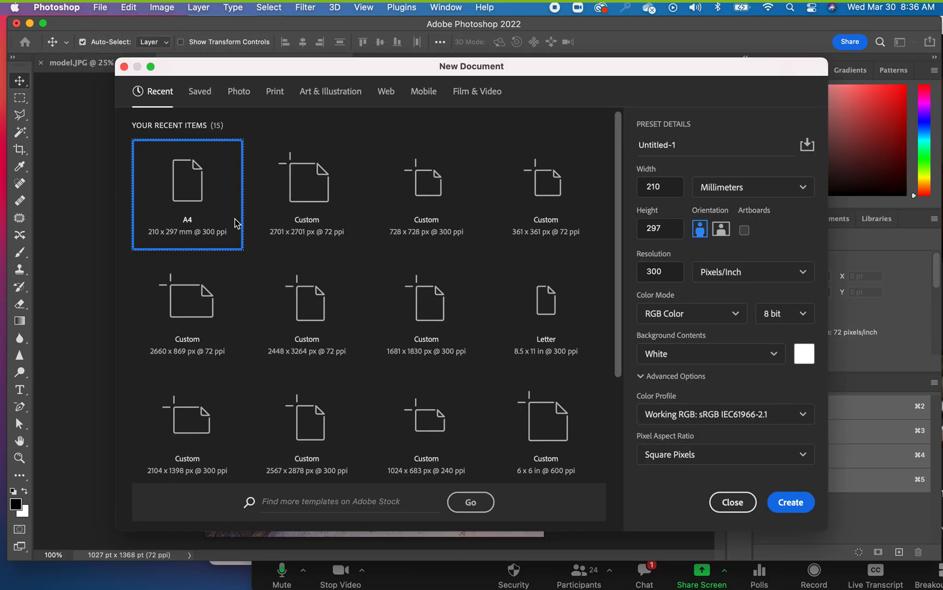
click(181, 202)
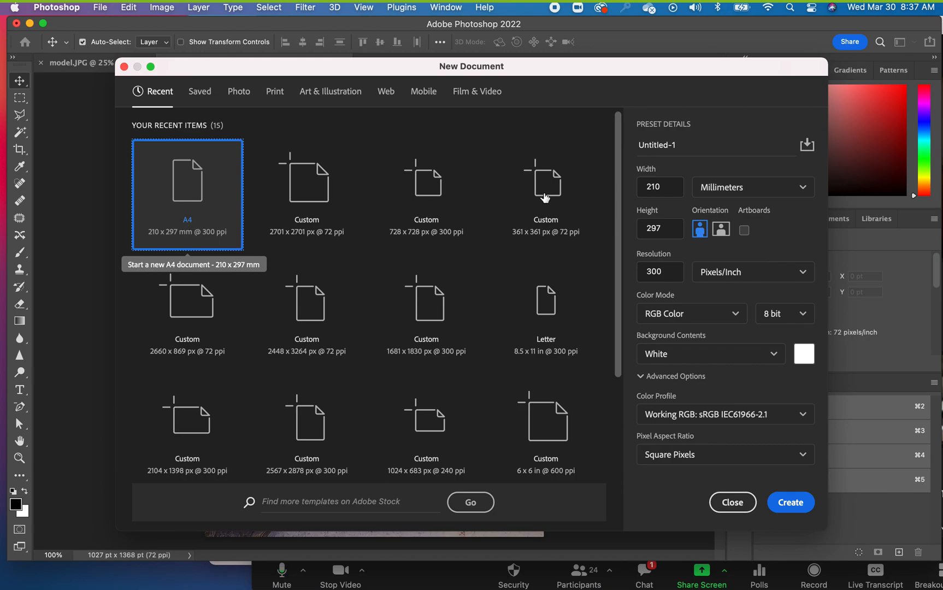
Step: Switch the new document's units to Inches and set its width and height to 20 each
drag(668, 186, 640, 186)
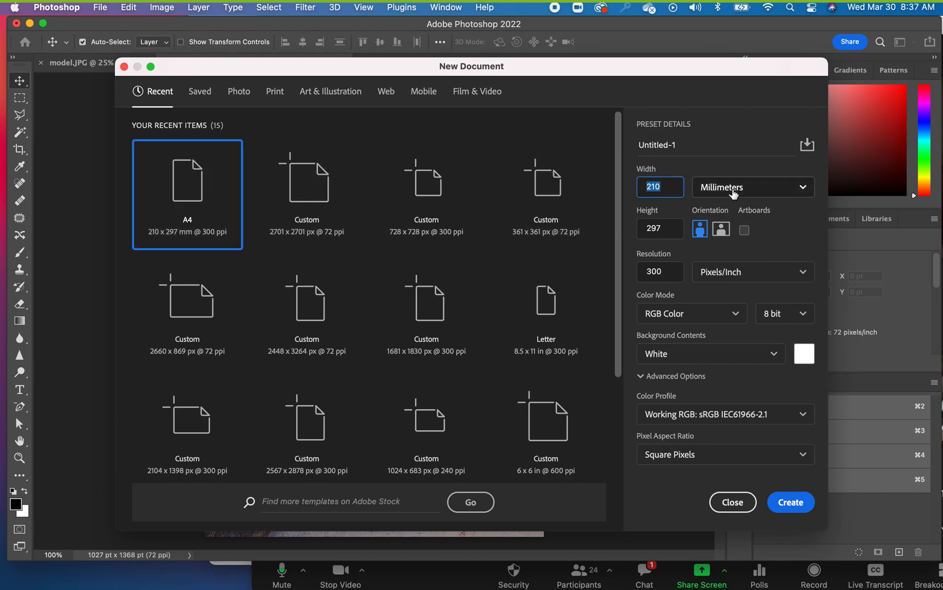
click(801, 189)
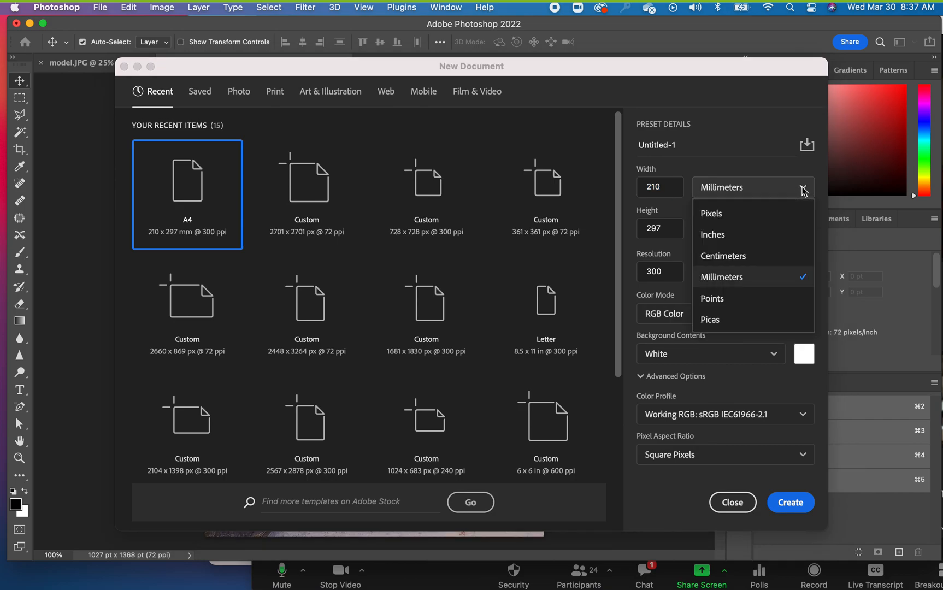
click(763, 234)
click(638, 187)
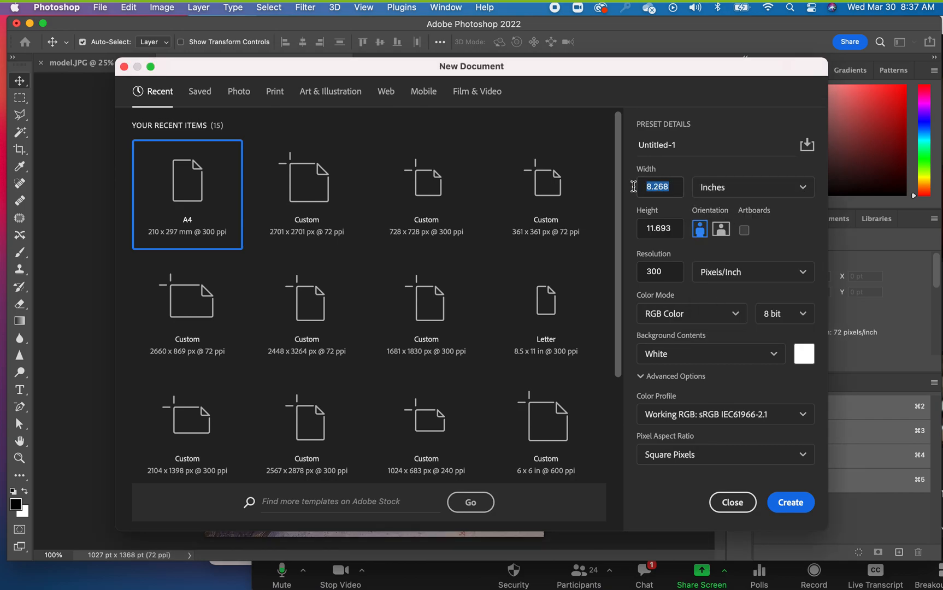
text(20)
click(669, 224)
text(20)
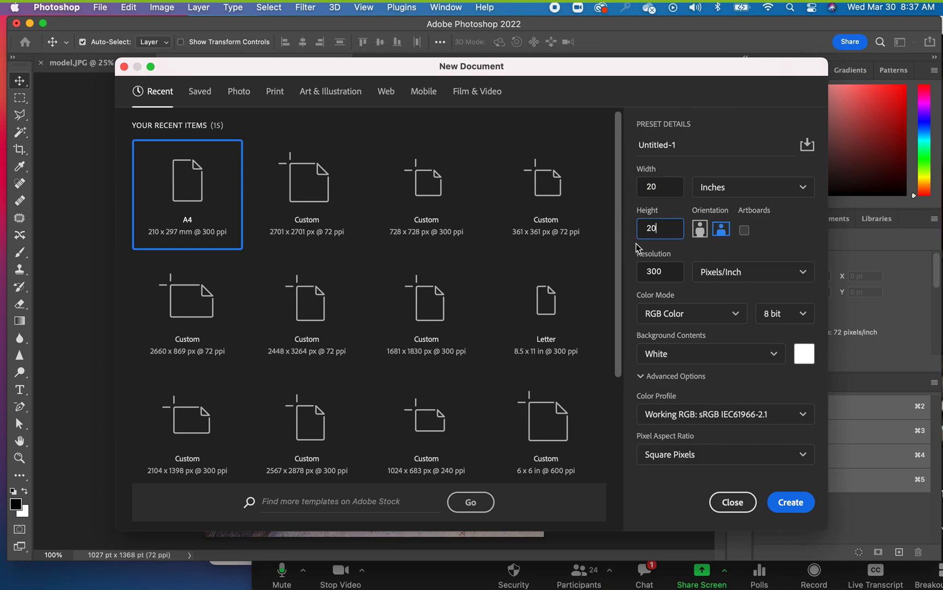
Step: Set the new document's resolution to 72 pixels/inch, review the color modes and keep RGB Color
click(624, 275)
click(654, 270)
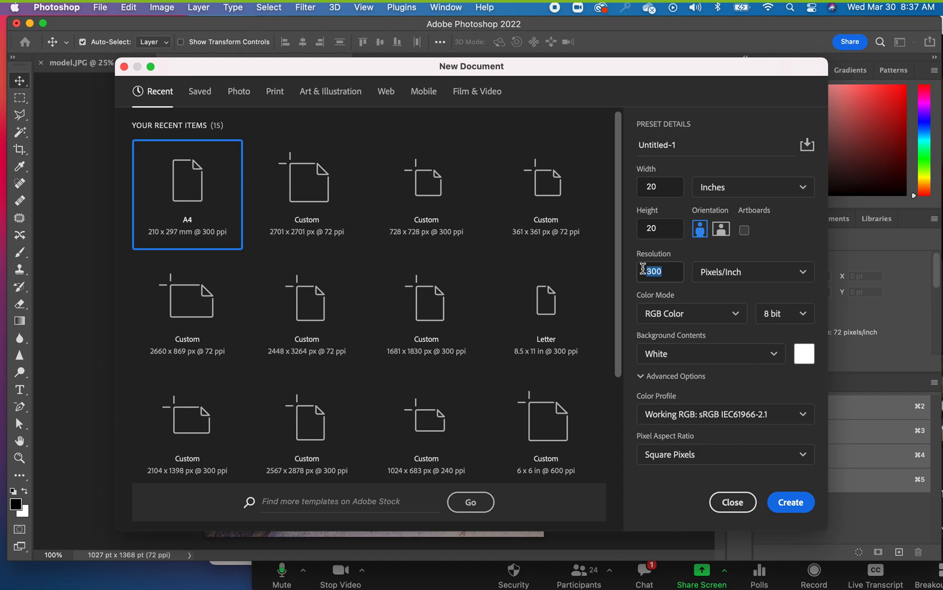
text(72)
click(734, 314)
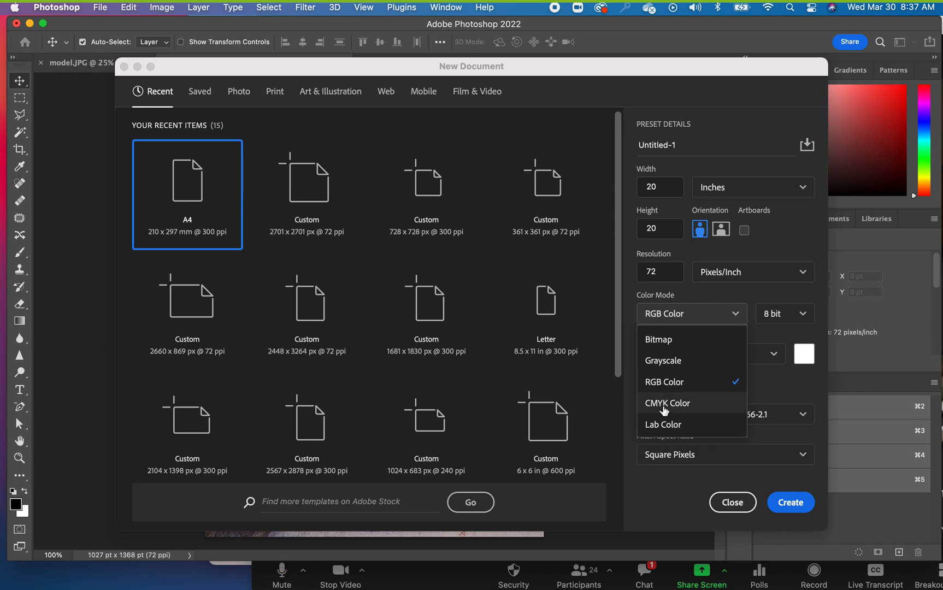
click(664, 381)
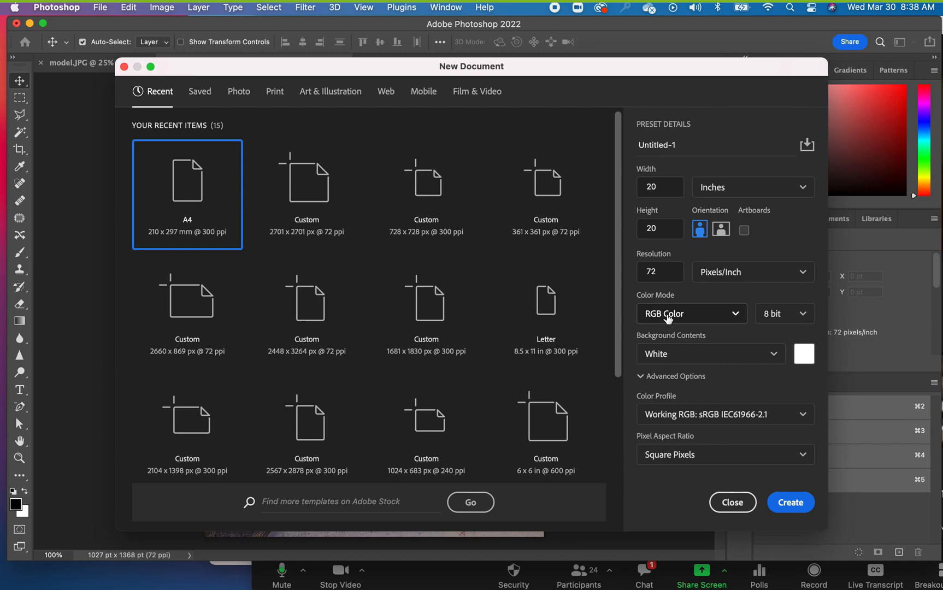
click(733, 315)
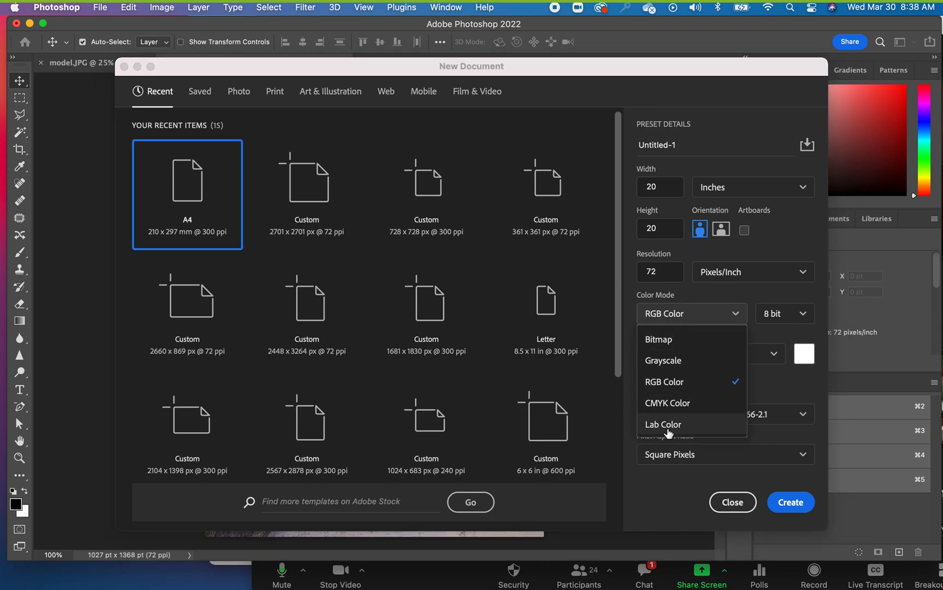
click(683, 312)
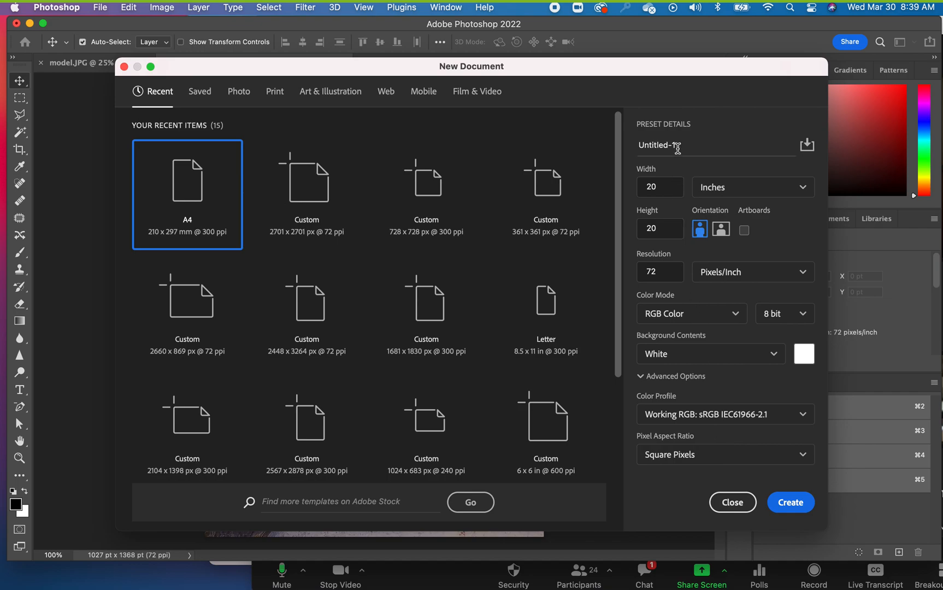
Step: Name the new document with the author's first name followed by _Week1_tutorial and create it
click(638, 139)
text(Enrica_Week1_tutorial)
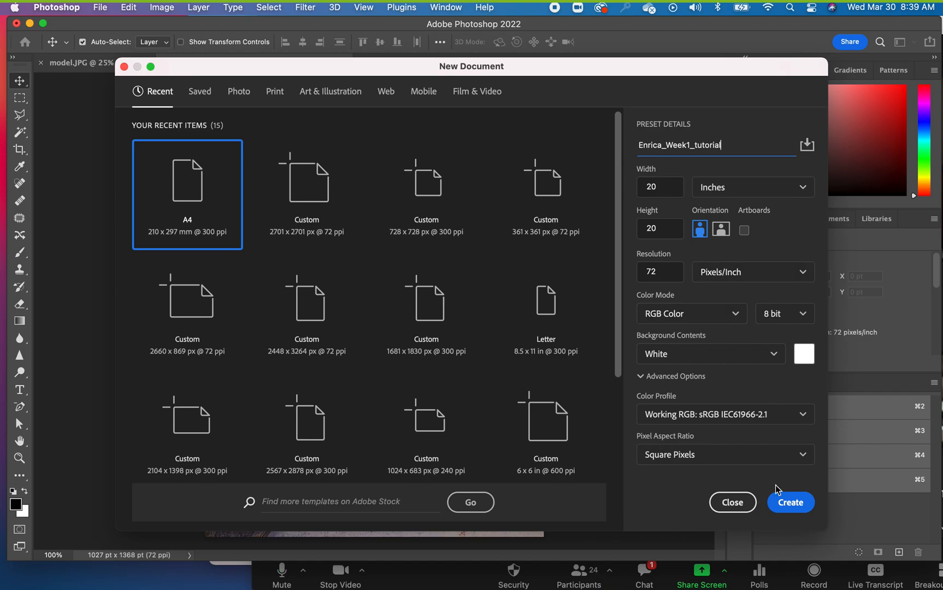
click(784, 502)
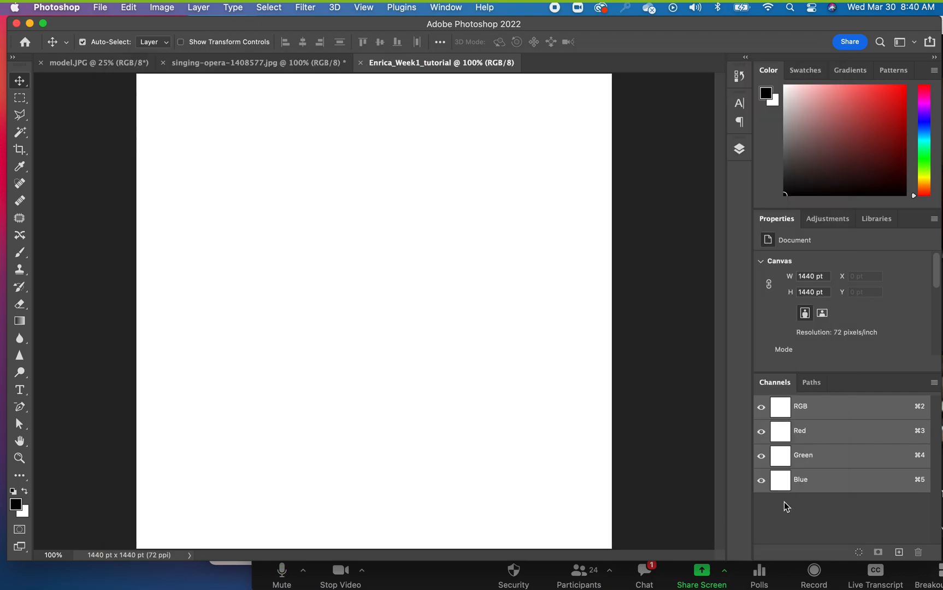
Step: Add a new gradient fill layer named background to the blank canvas
key(super+minus)
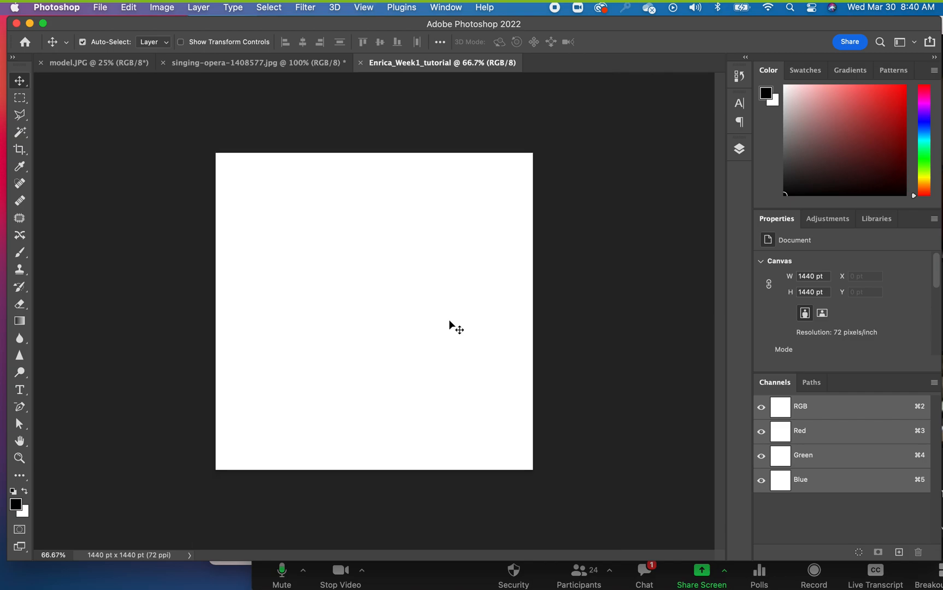
click(196, 9)
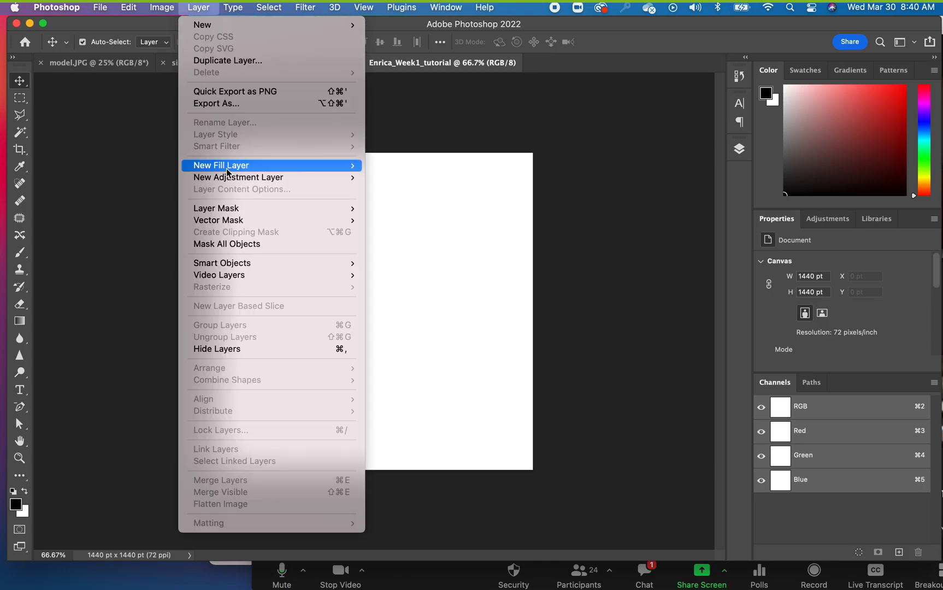
mouse_move(354, 169)
click(380, 178)
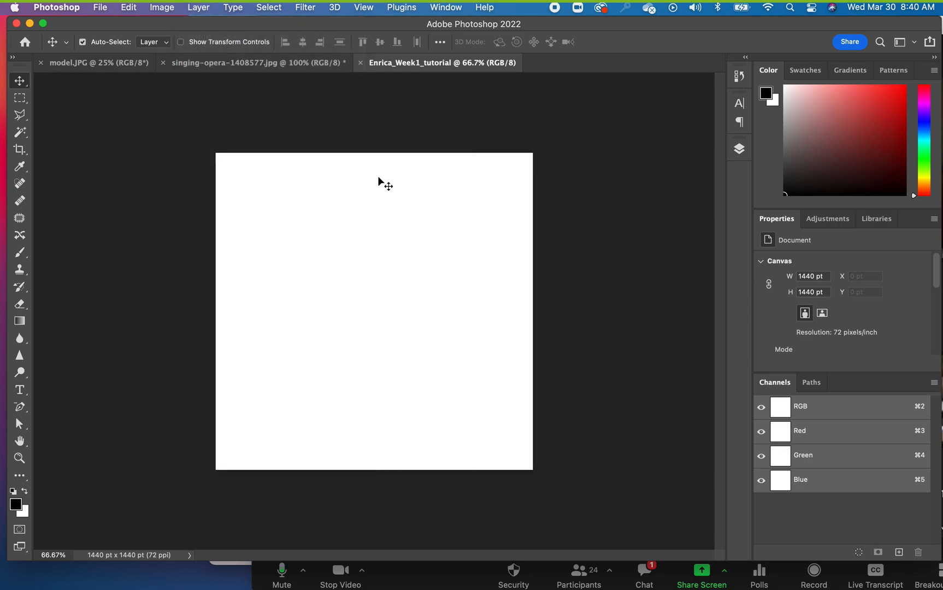
drag(429, 245, 575, 145)
text(ba)
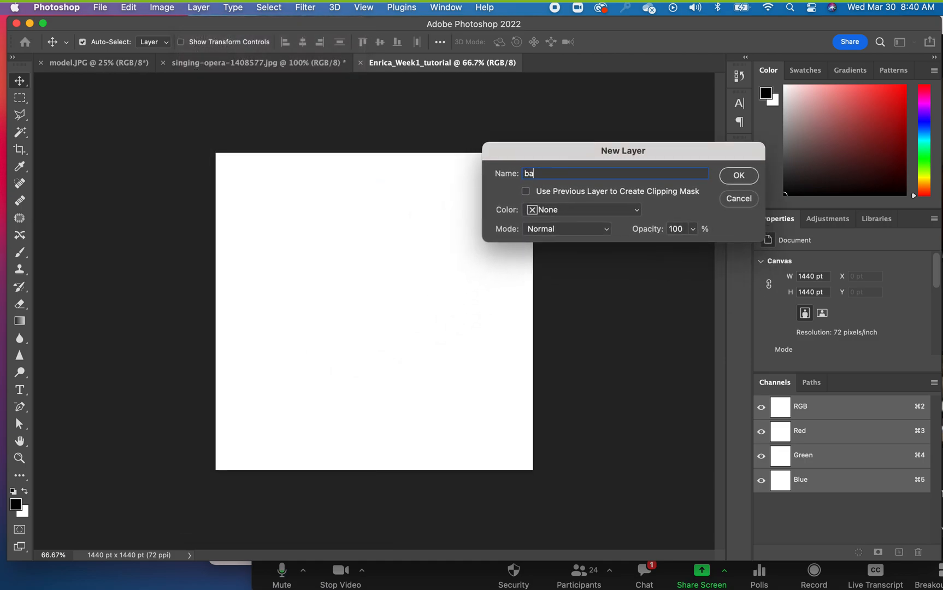
text(ckground)
click(725, 176)
Step: Browse the gradient presets for the fill layer down to the Neutrals group
click(667, 210)
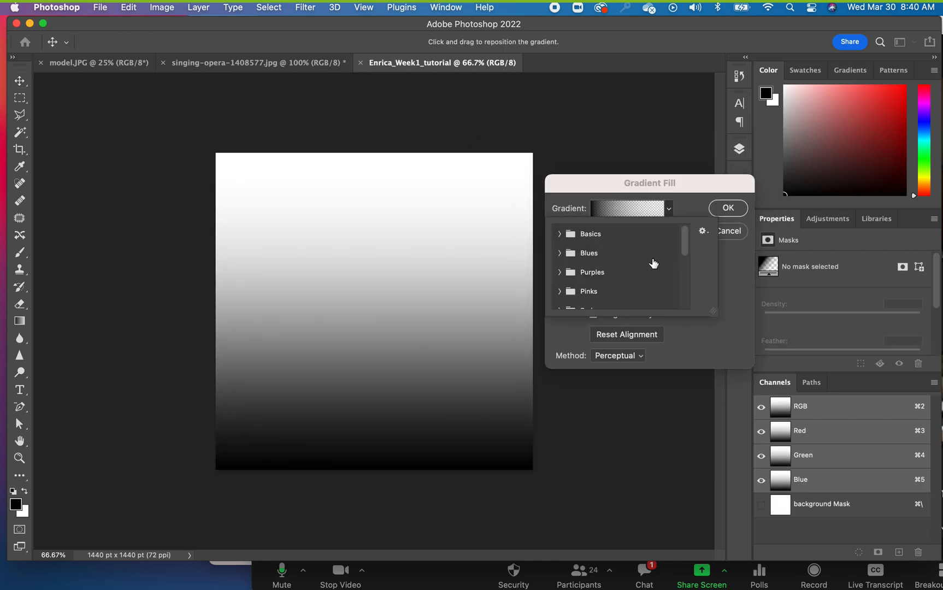
drag(682, 241, 668, 326)
click(559, 298)
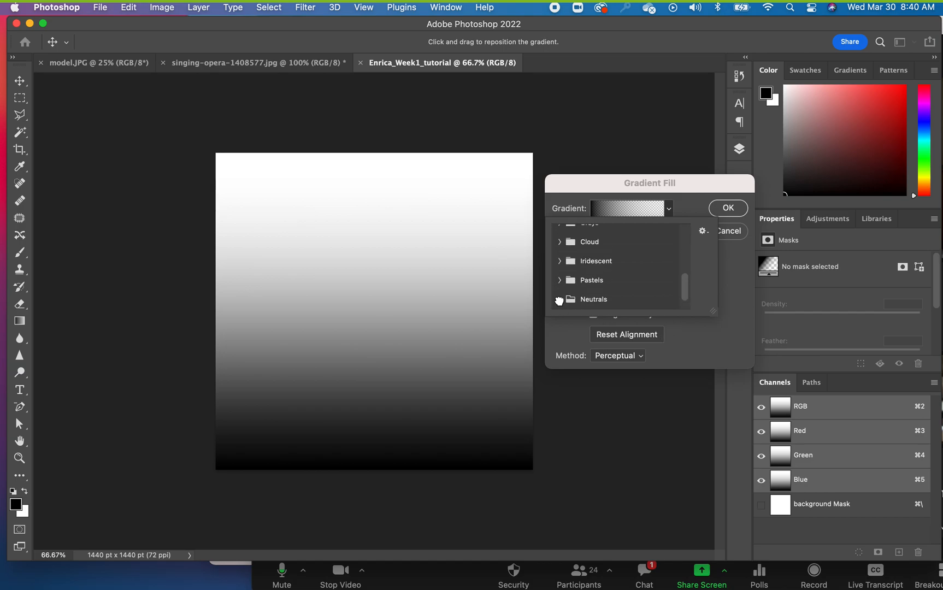
scroll(686, 304, down, 2)
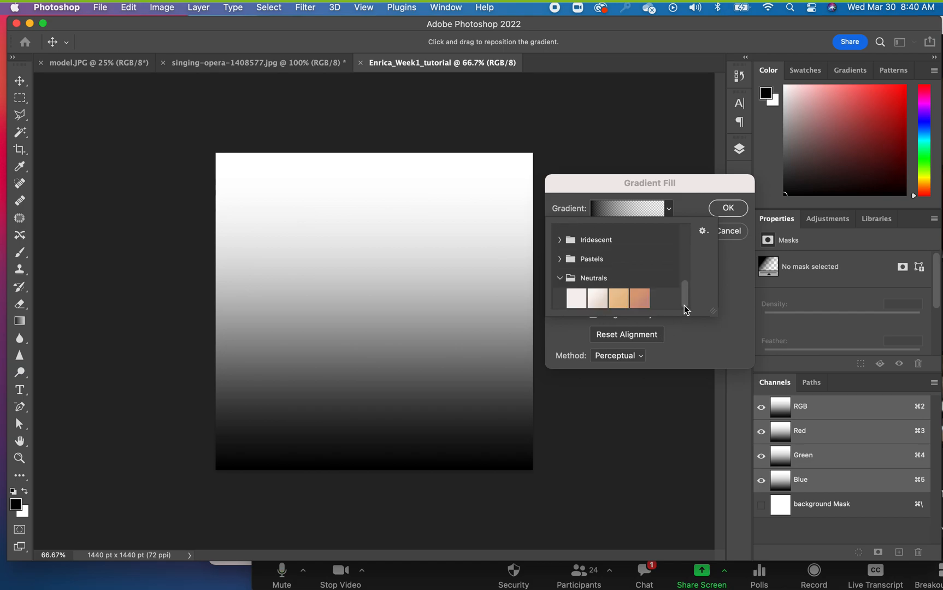
click(690, 207)
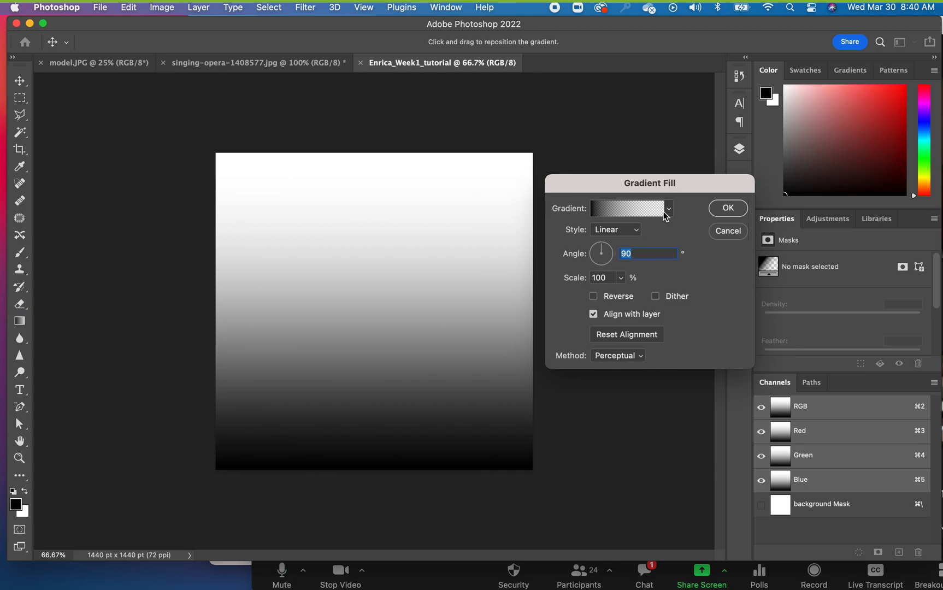
Step: Apply the light blue to lavender preset from the Blues group to the gradient fill
click(669, 209)
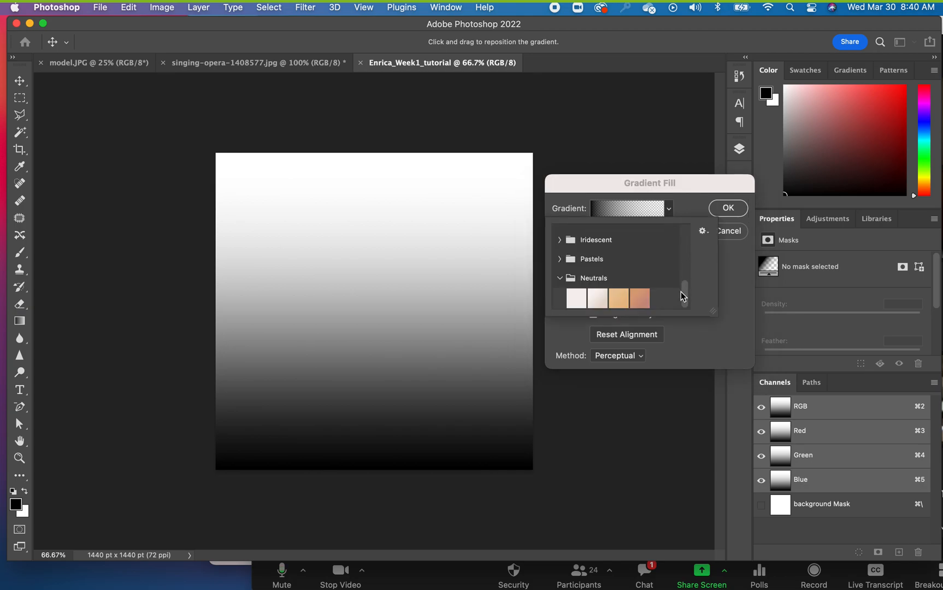
drag(684, 293, 682, 236)
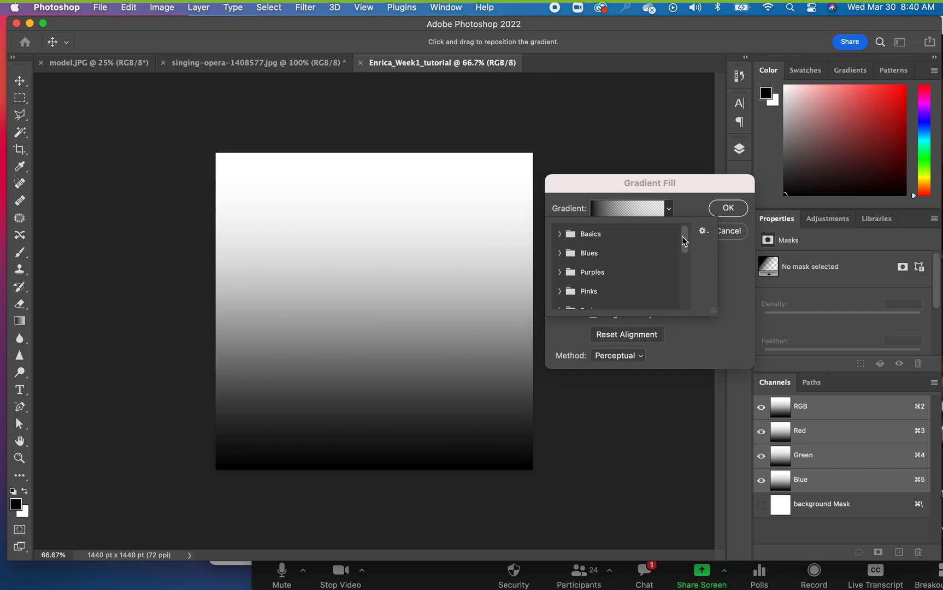
click(559, 254)
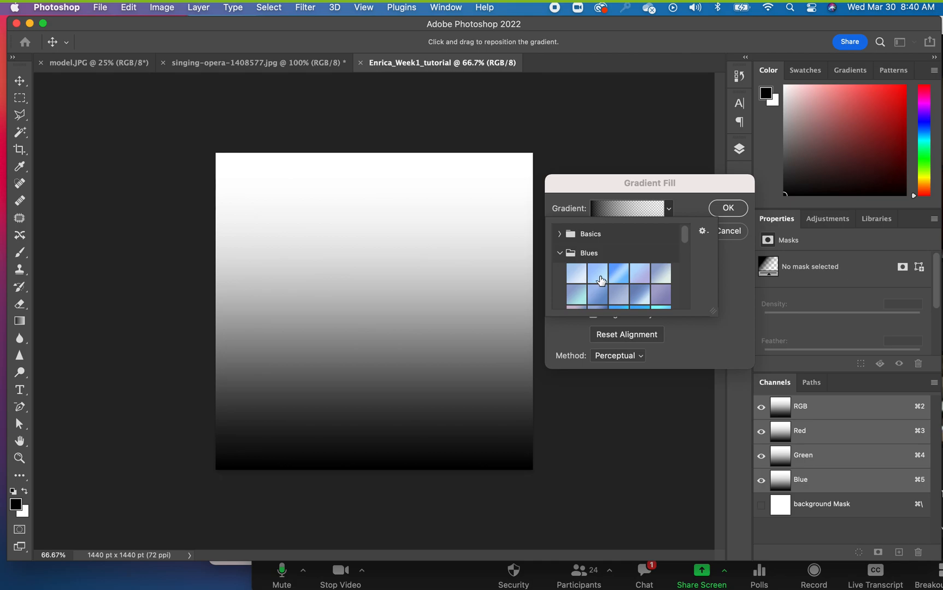
scroll(660, 277, down, 1)
scroll(660, 278, up, 1)
click(637, 270)
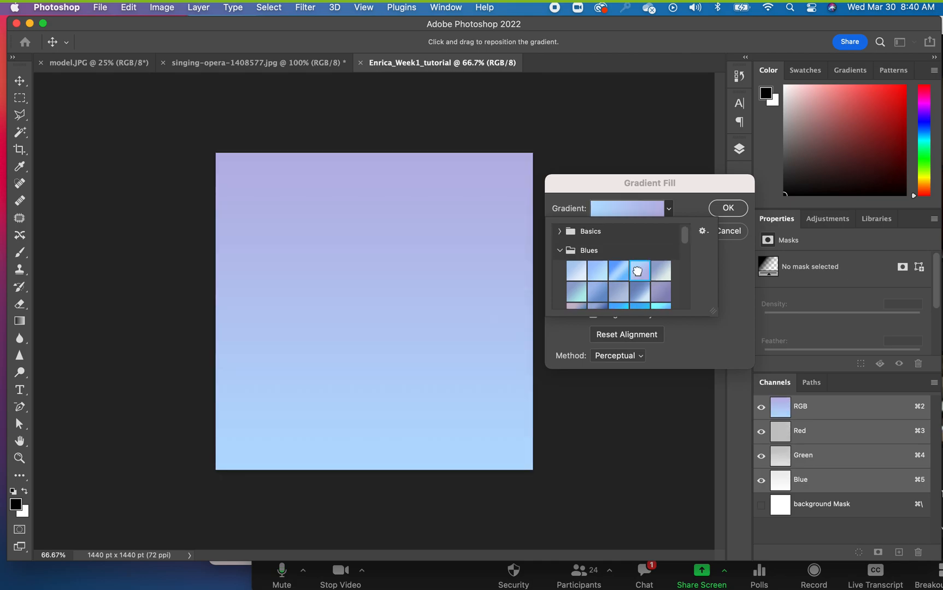
click(730, 286)
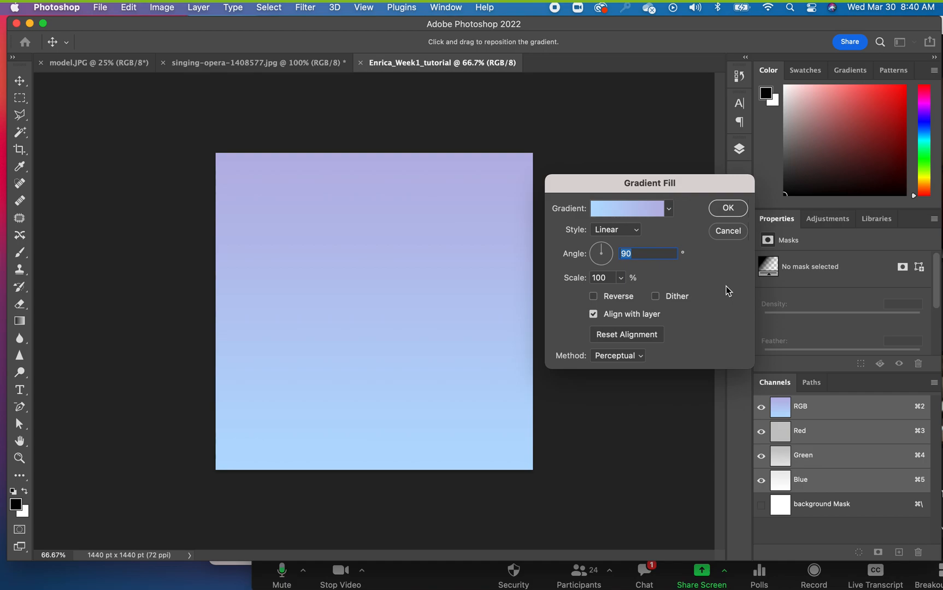
Step: Set the gradient fill's style to Radial and accept the fill
click(638, 232)
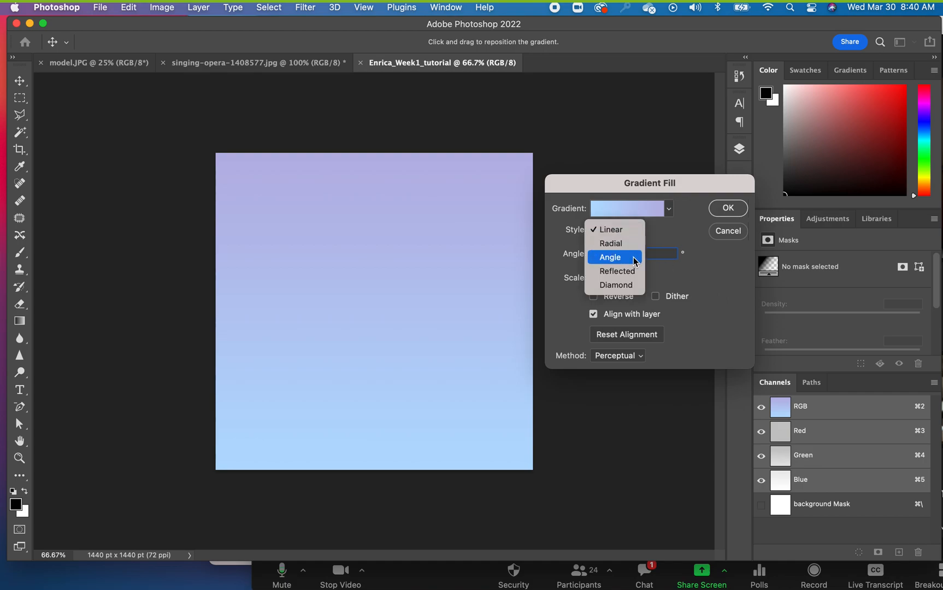
click(623, 245)
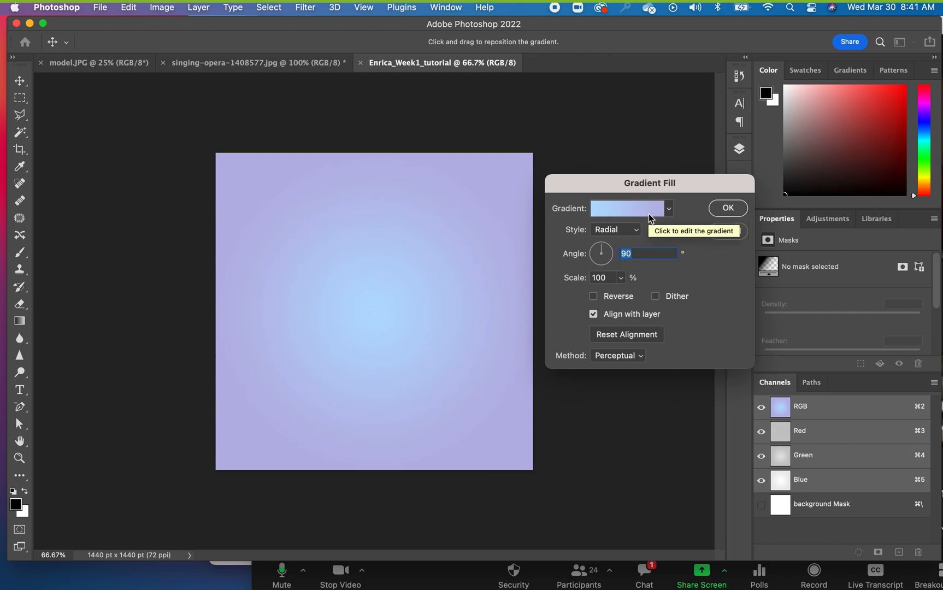
click(725, 207)
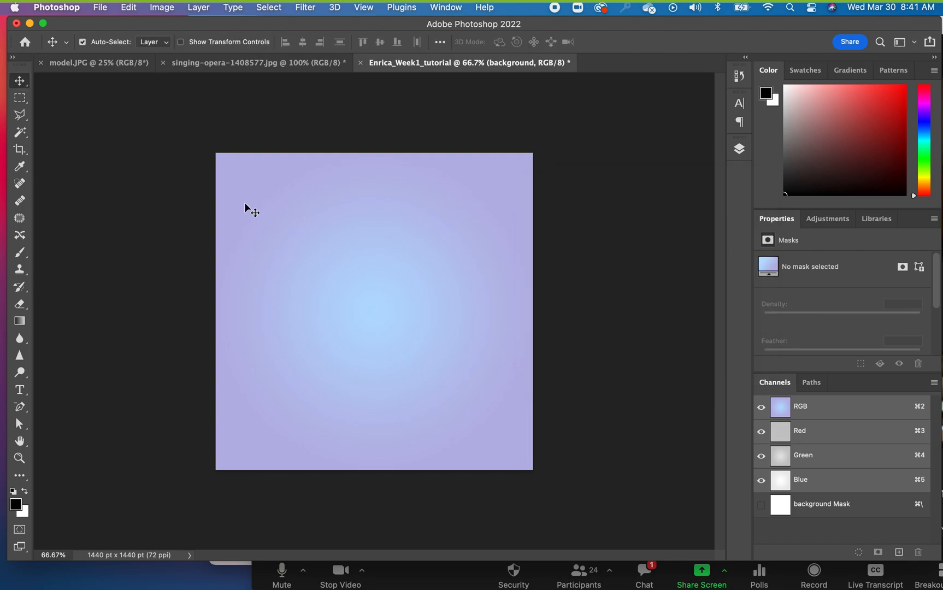
Step: Copy the entire singing-opera-1408577.jpg gorilla photo and paste it into the Week1_tutorial document
click(207, 64)
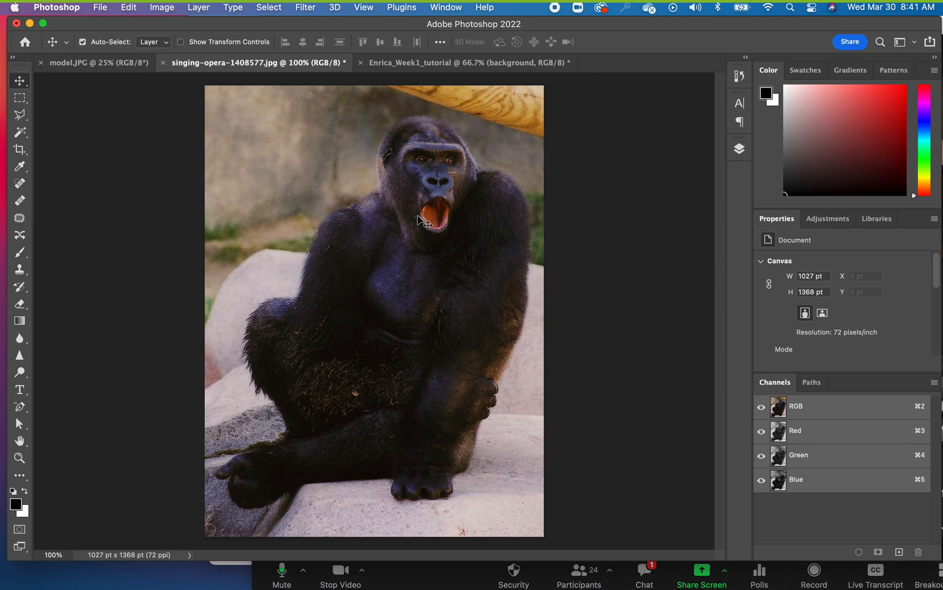
click(429, 65)
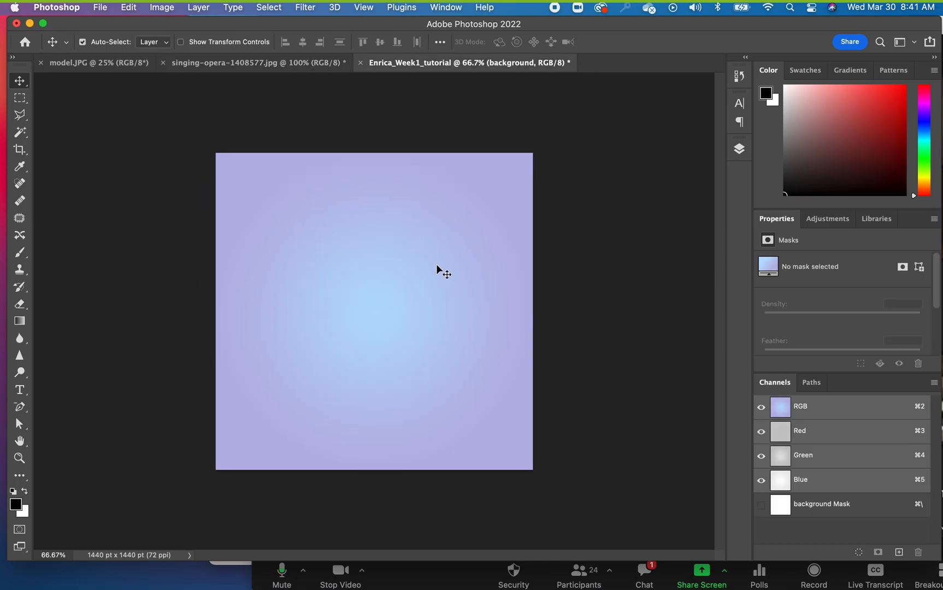
click(267, 64)
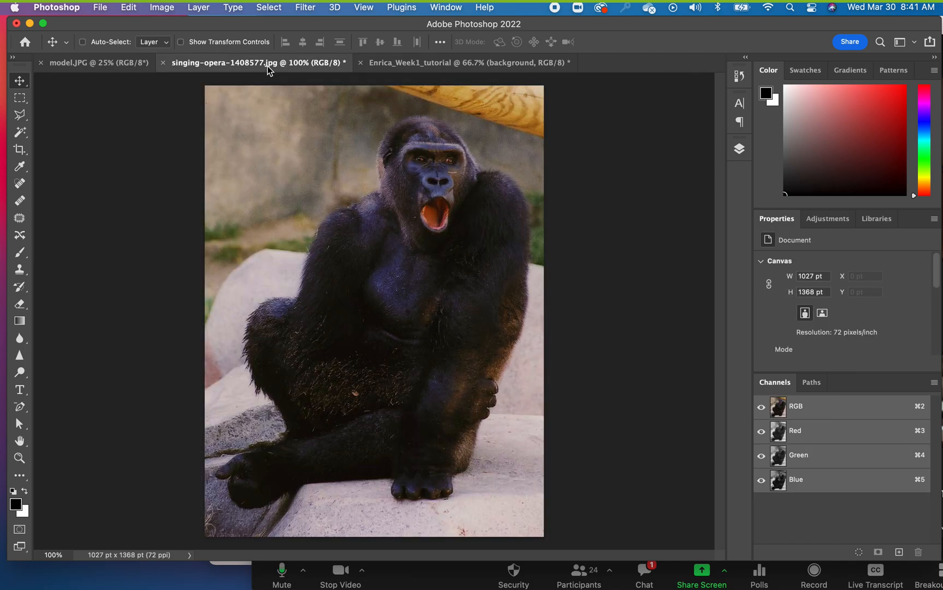
key(super+a)
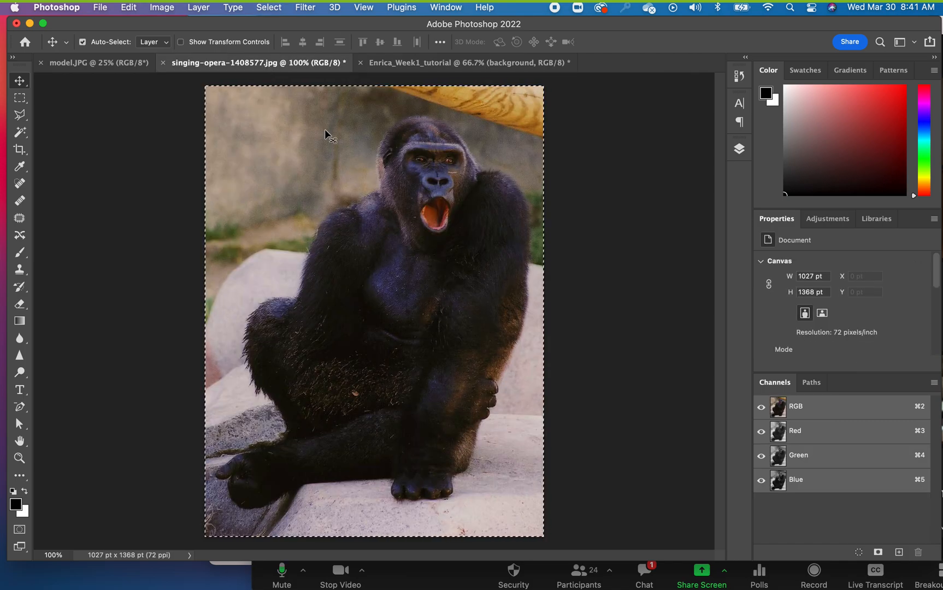
key(super+c)
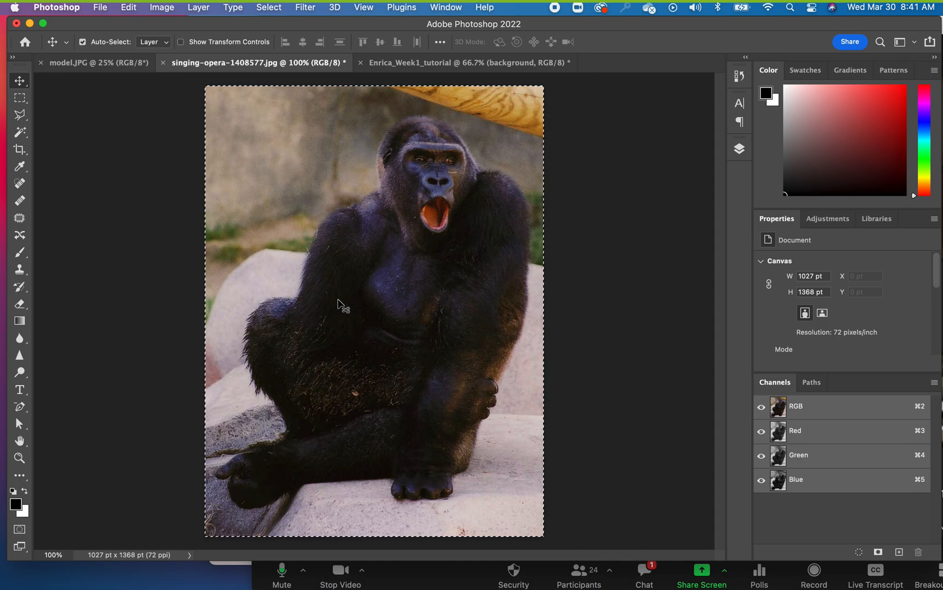
click(455, 59)
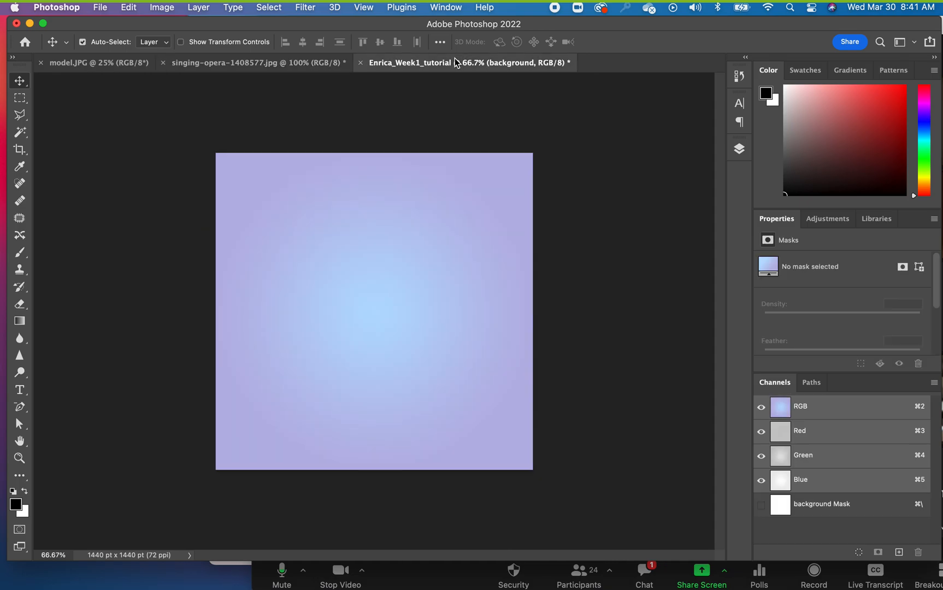
key(super+v)
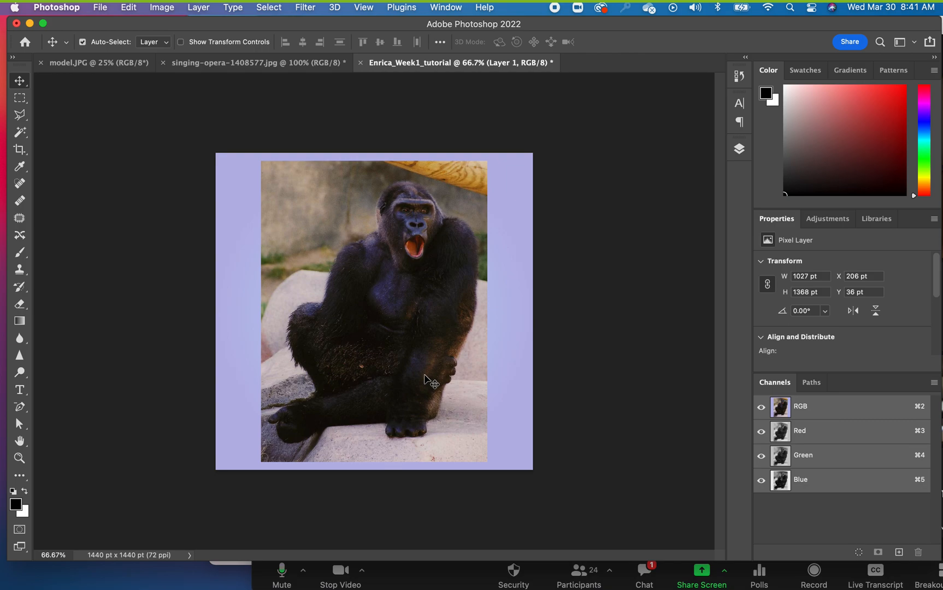
Step: Scale the pasted gorilla layer down to about 48% toward its lower-right corner with Free Transform
key(super+t)
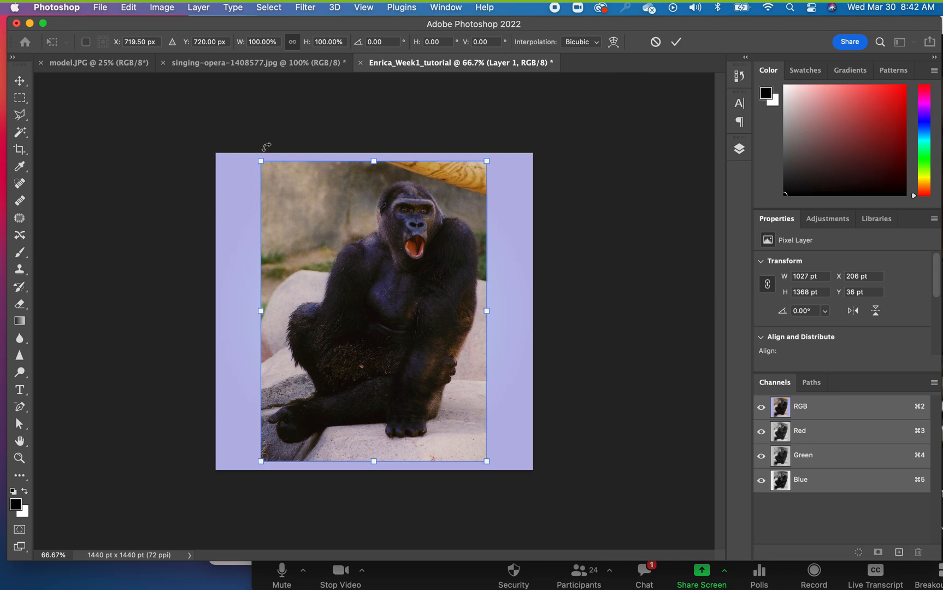
drag(263, 162, 411, 291)
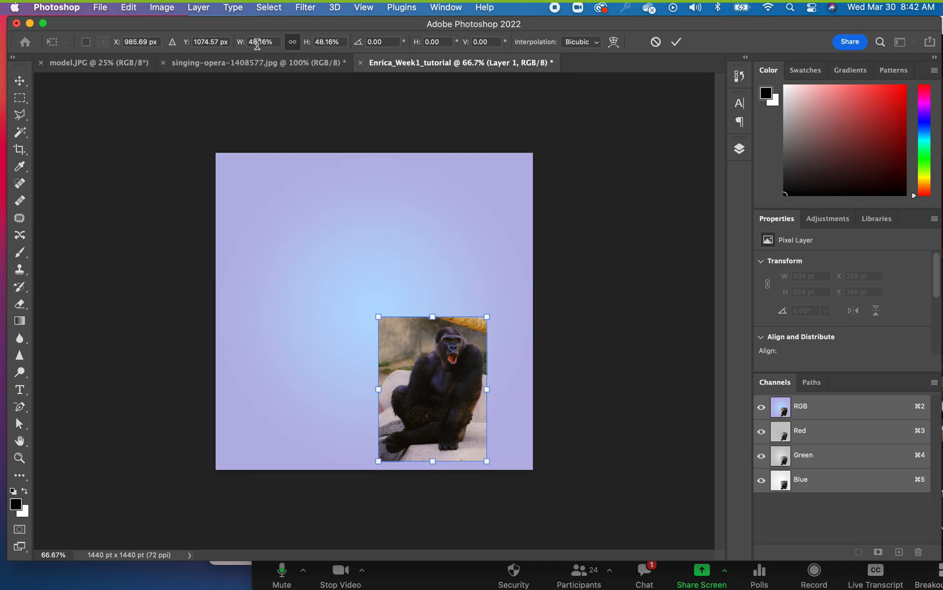
key(Return)
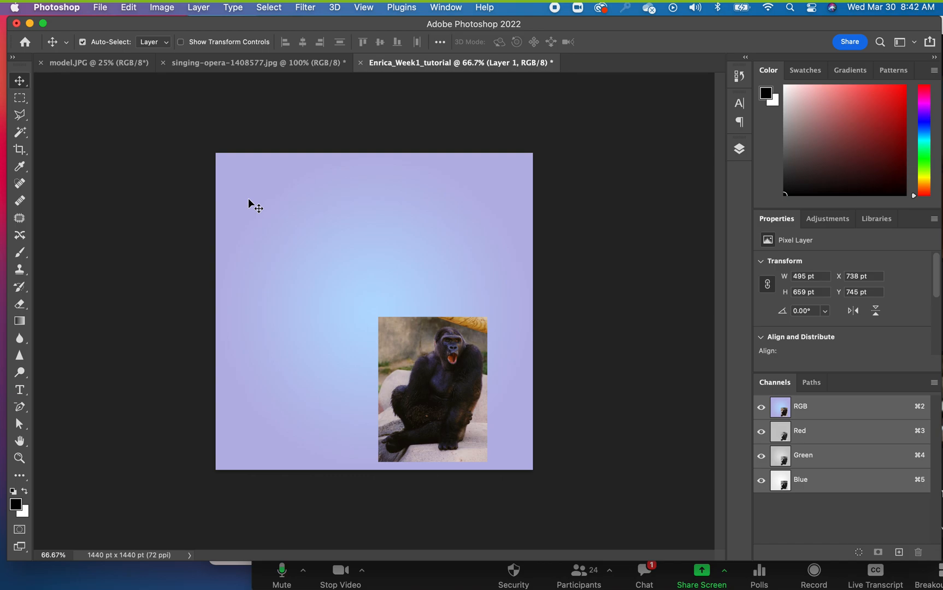
Step: Scale the shrunken gorilla layer up to about 223% and position it centred to cover the canvas height
key(super+t)
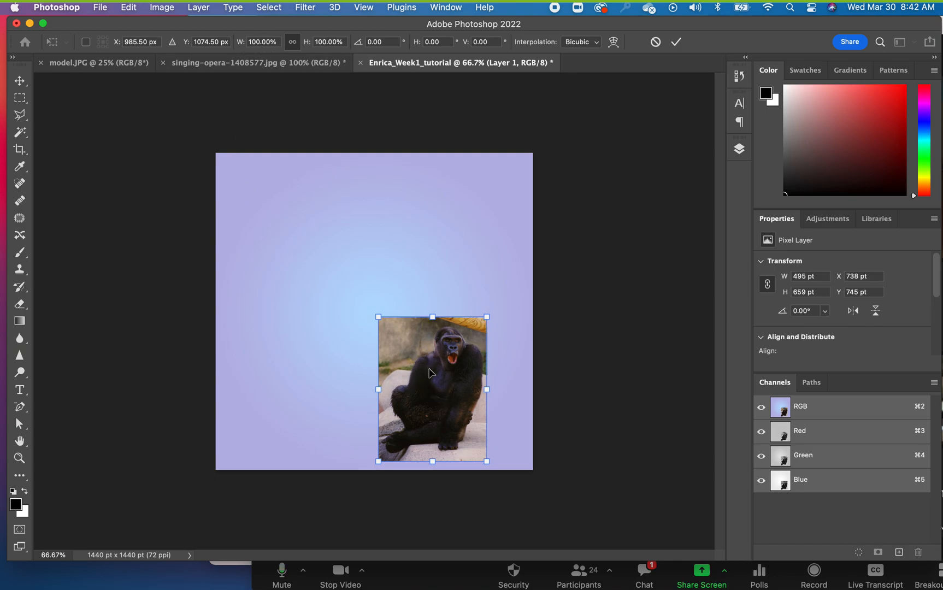
drag(378, 317, 219, 158)
drag(349, 259, 358, 279)
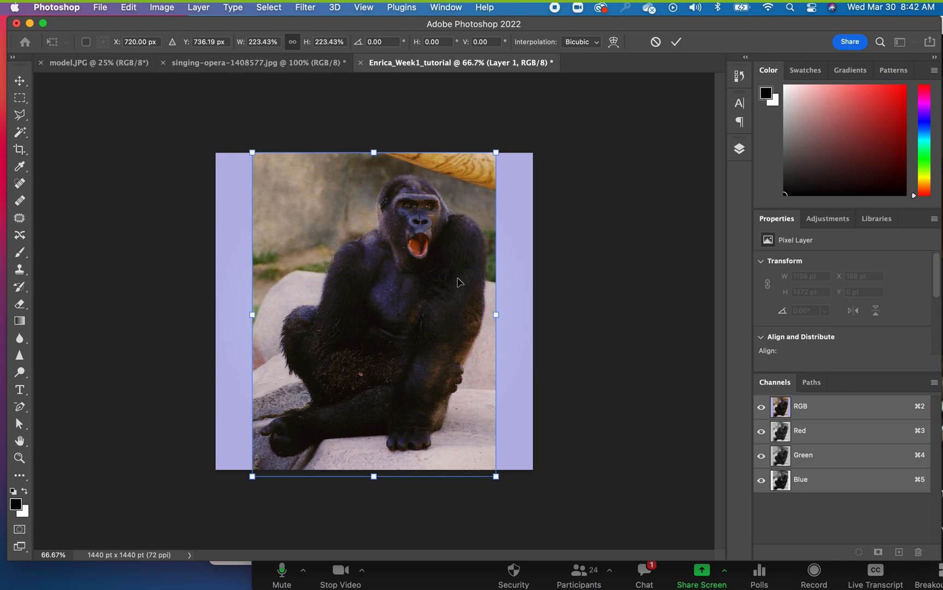
click(19, 81)
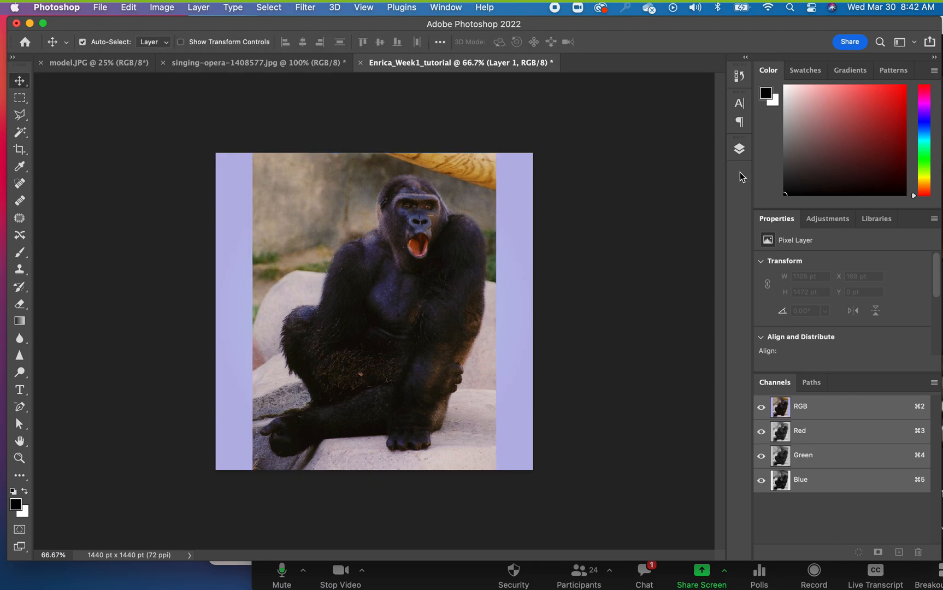
Step: Delete the pasted gorilla layer and leave no layer selected in the document
click(738, 149)
drag(638, 232, 703, 487)
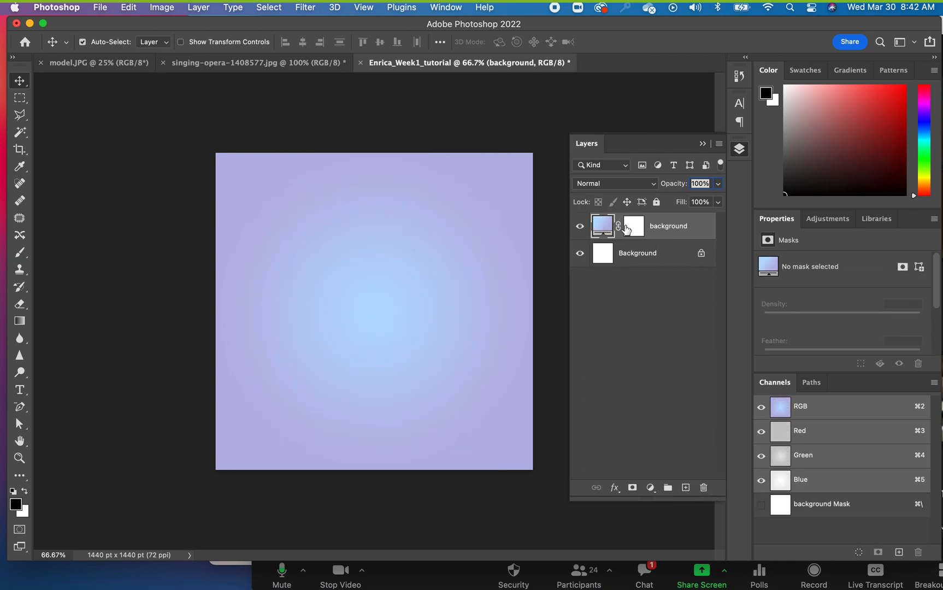
click(213, 98)
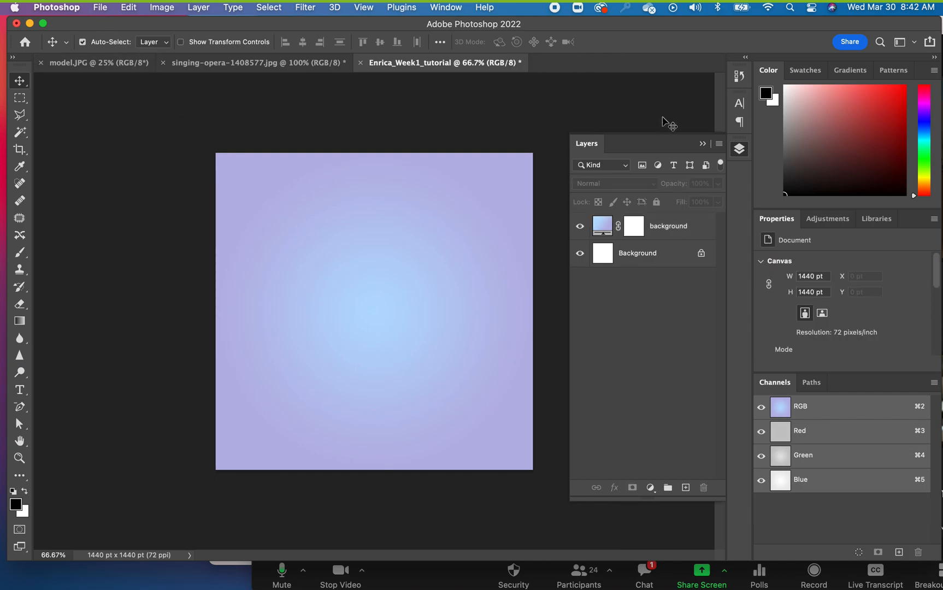
click(702, 144)
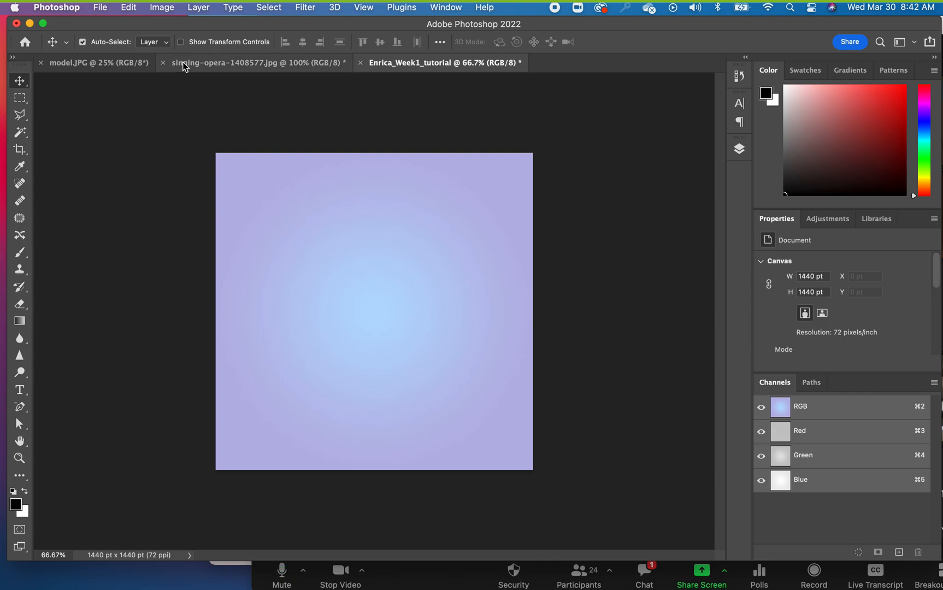
Step: Deselect everything in singing-opera-1408577.jpg and close the photo without saving its changes
click(209, 69)
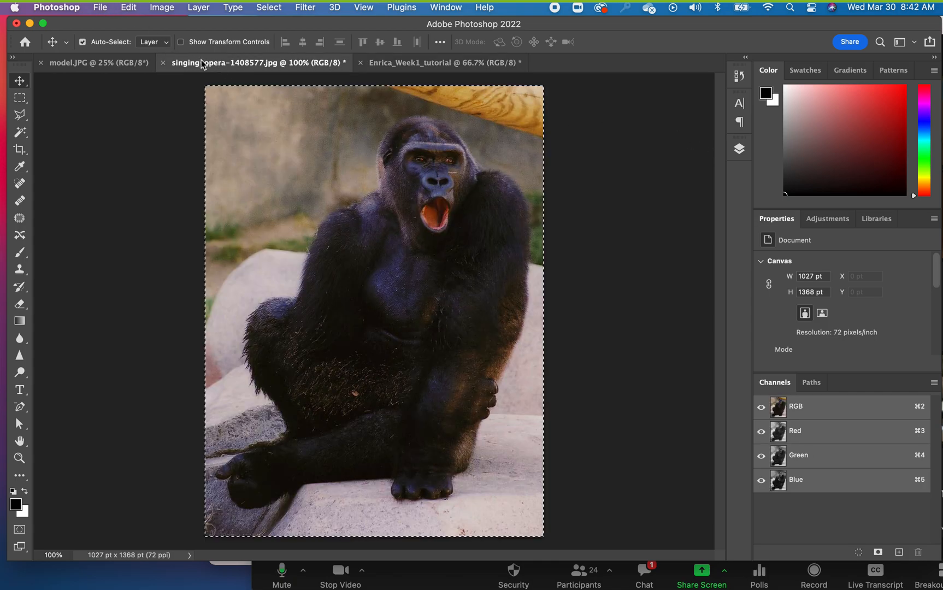
key(super+d)
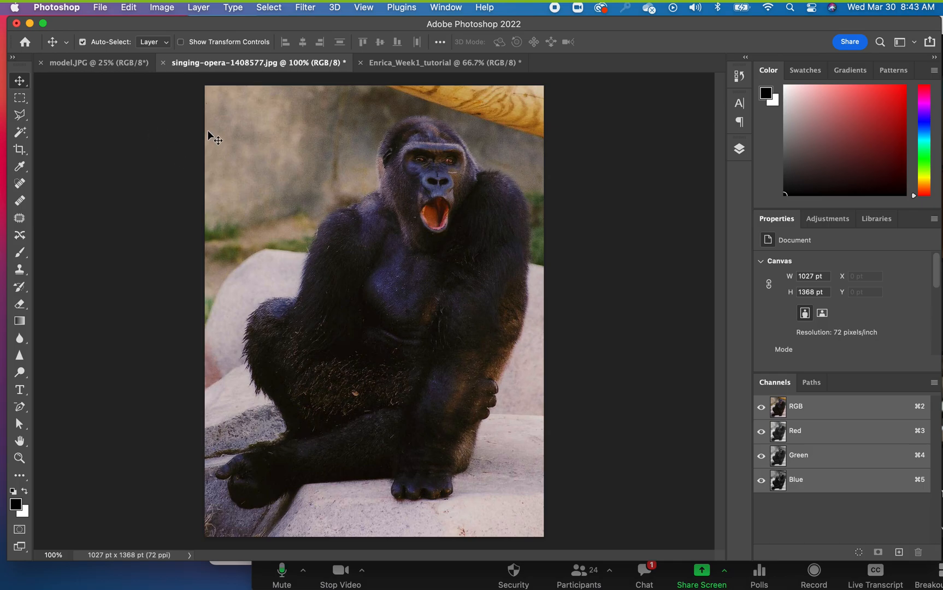
click(162, 63)
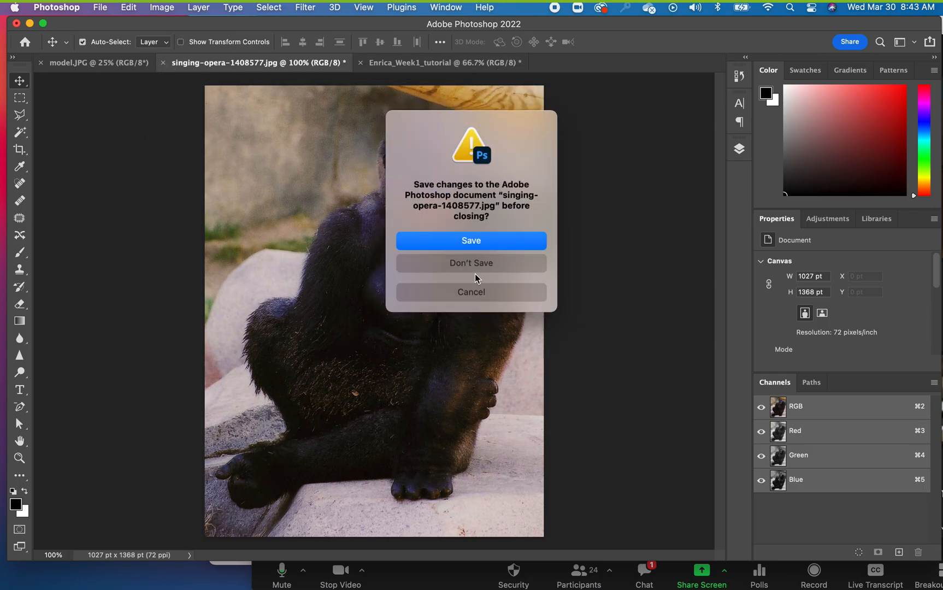
click(471, 267)
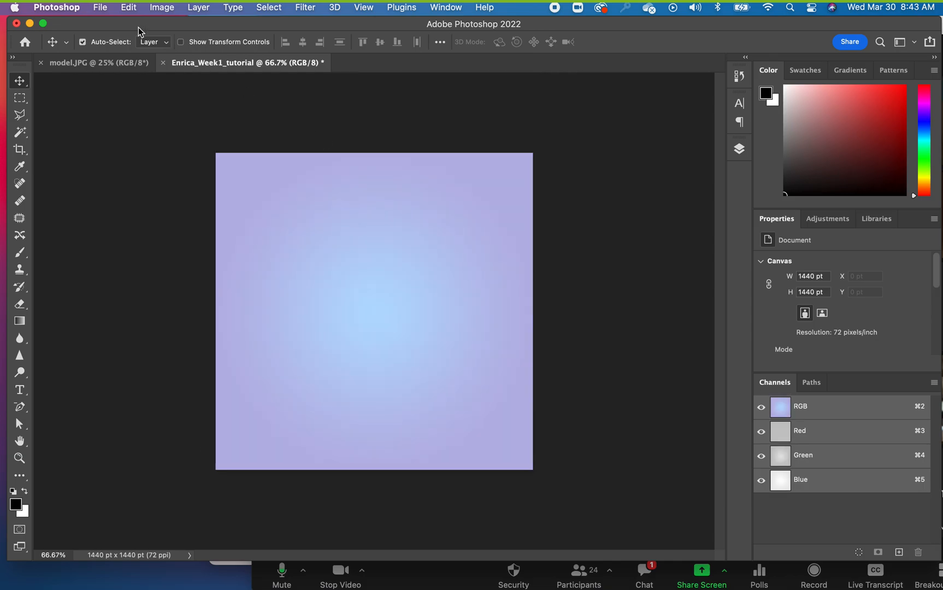
drag(138, 27, 193, 27)
drag(280, 44, 143, 21)
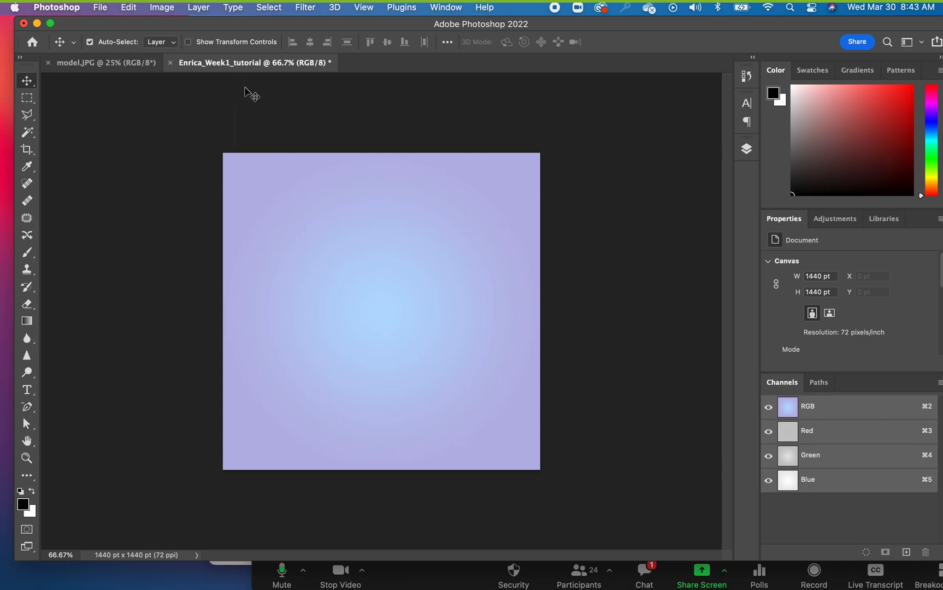
click(99, 9)
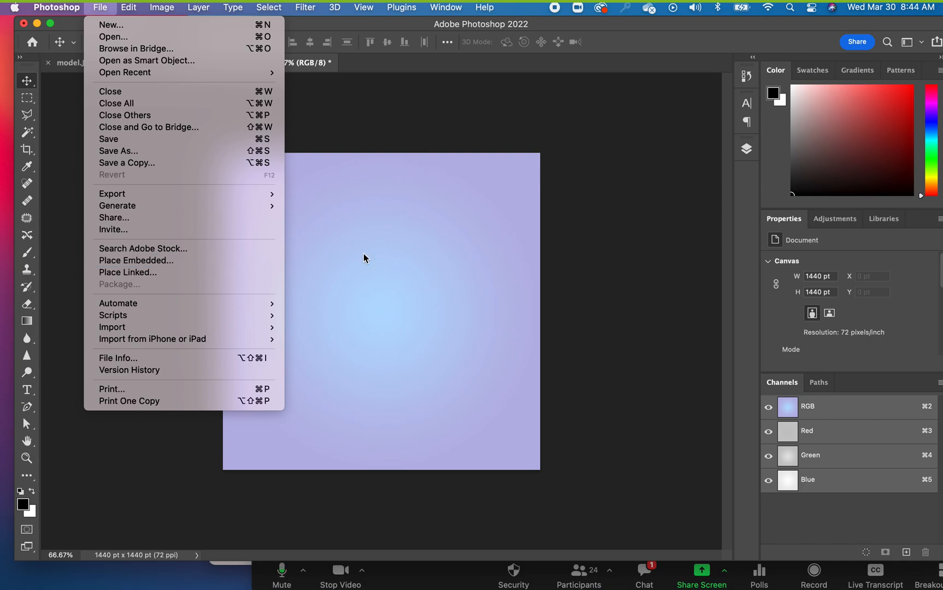
click(348, 129)
mouse_move(111, 26)
mouse_down()
mouse_move(301, 64)
mouse_move(129, 27)
mouse_up()
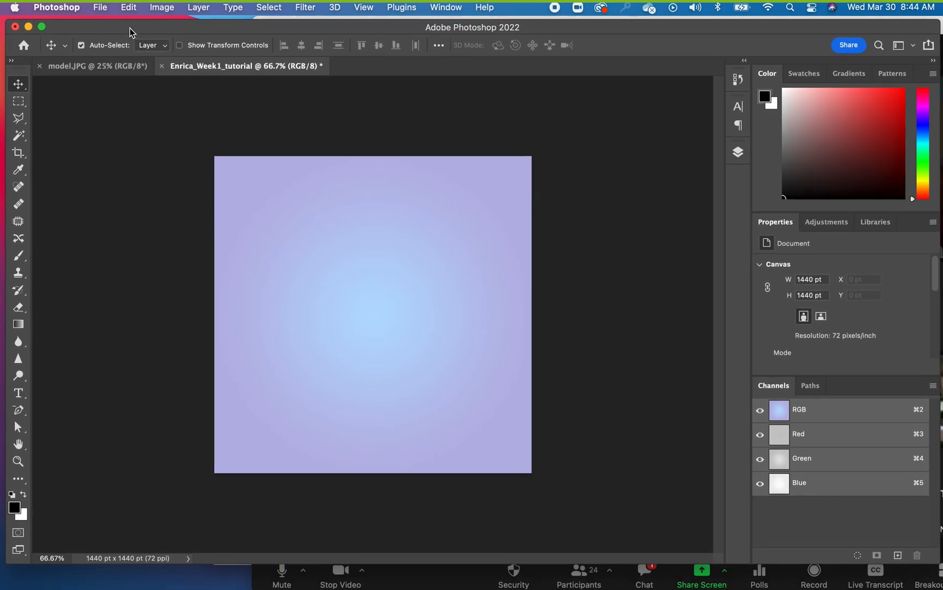
Step: Place singing-opera-1408577.jpg from the Desktop as an embedded smart object in the Enrica_Week1_tutorial document
mouse_move(130, 28)
mouse_down()
mouse_move(275, 56)
mouse_move(151, 42)
mouse_move(133, 32)
mouse_move(141, 31)
mouse_up()
click(101, 10)
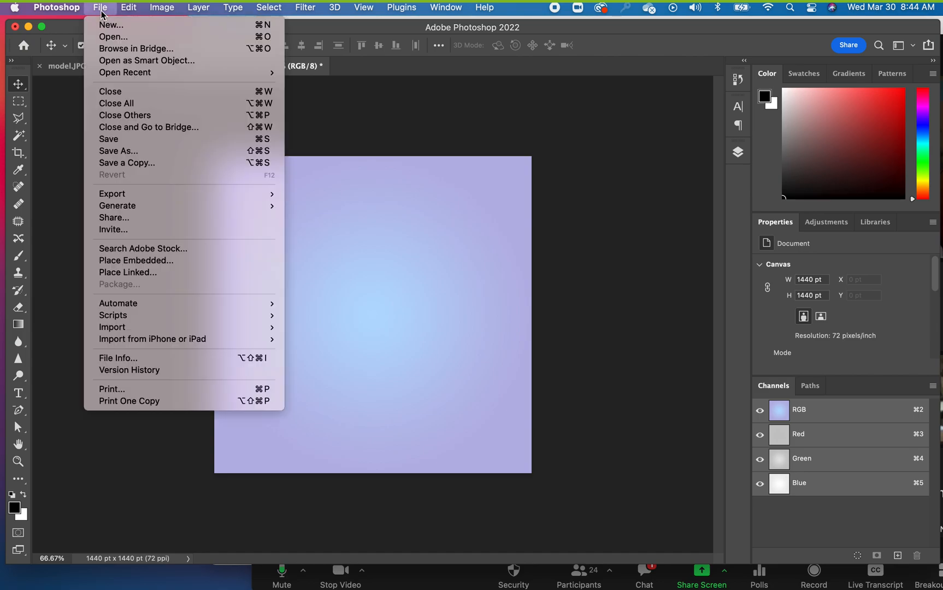
click(157, 262)
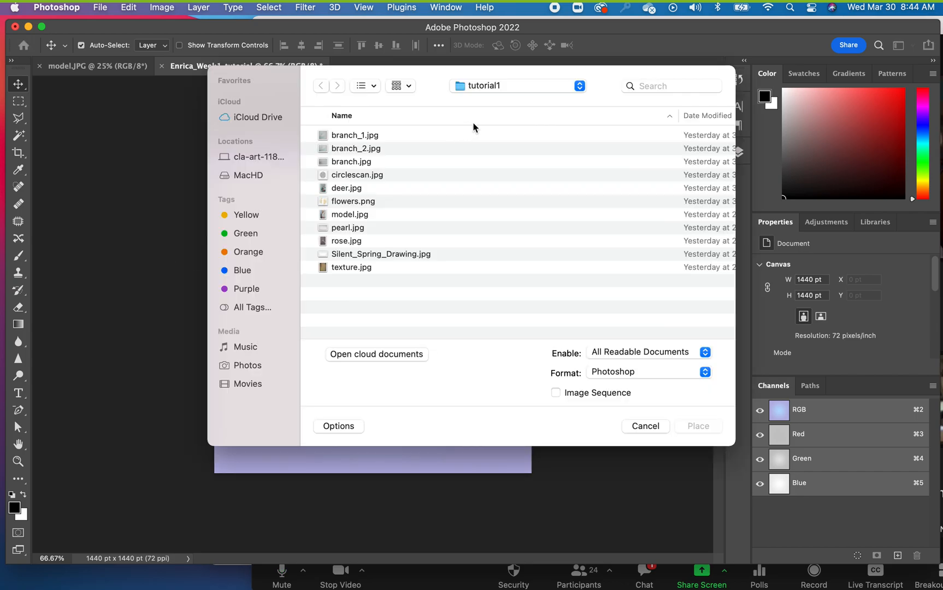
click(474, 85)
click(477, 87)
click(484, 102)
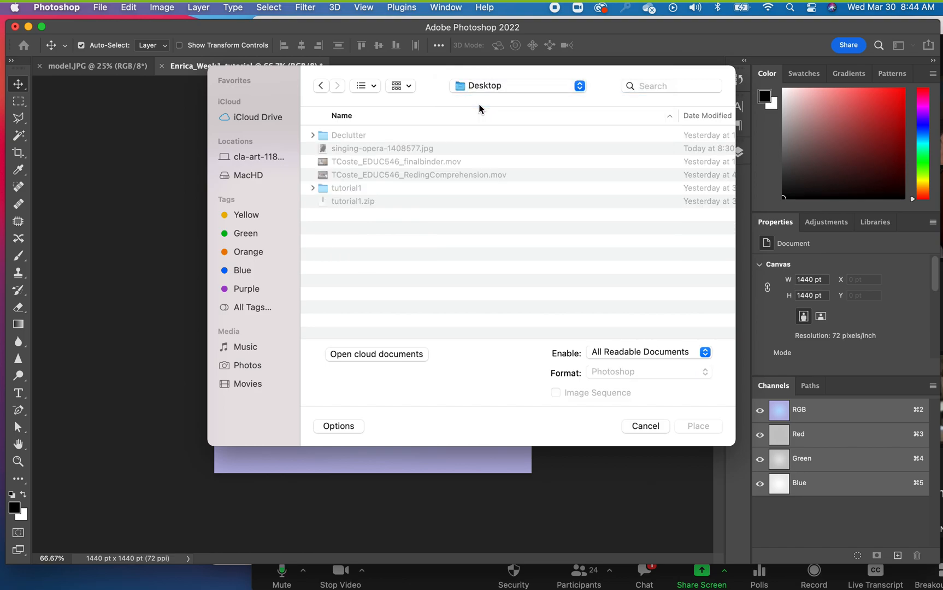
click(362, 148)
click(704, 428)
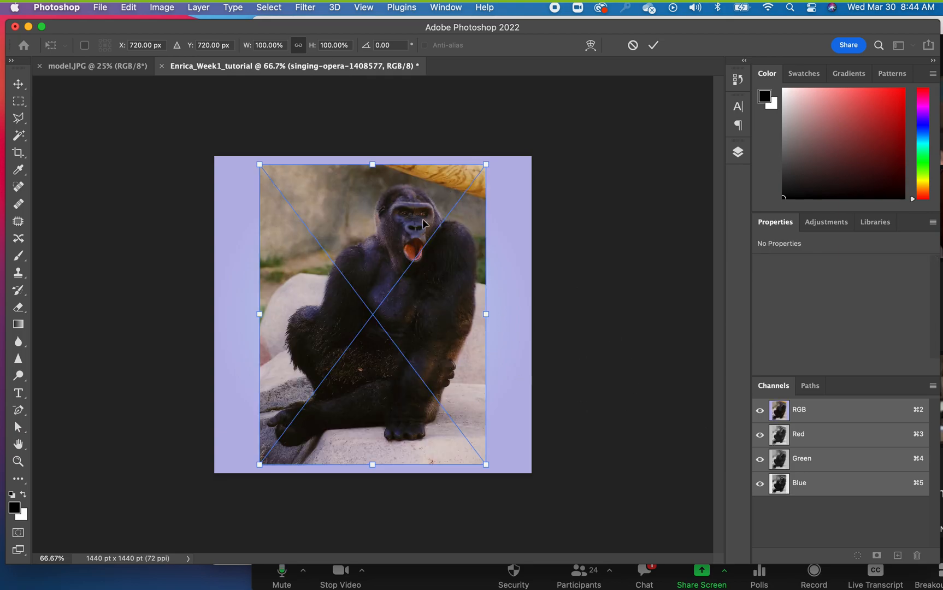
key(Return)
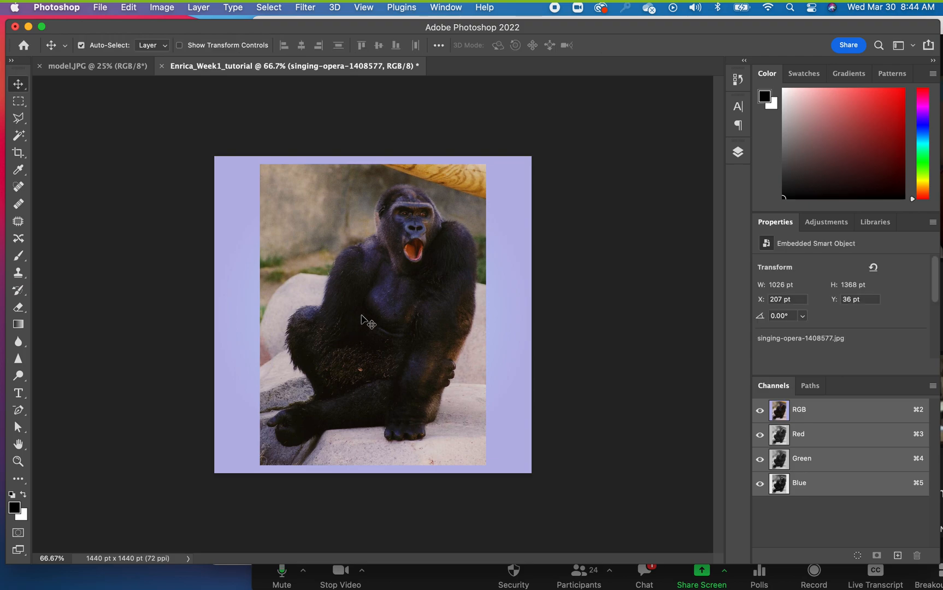
Step: Scale the placed gorilla smart object down to about 48% toward its lower-right corner with Free Transform
key(super+t)
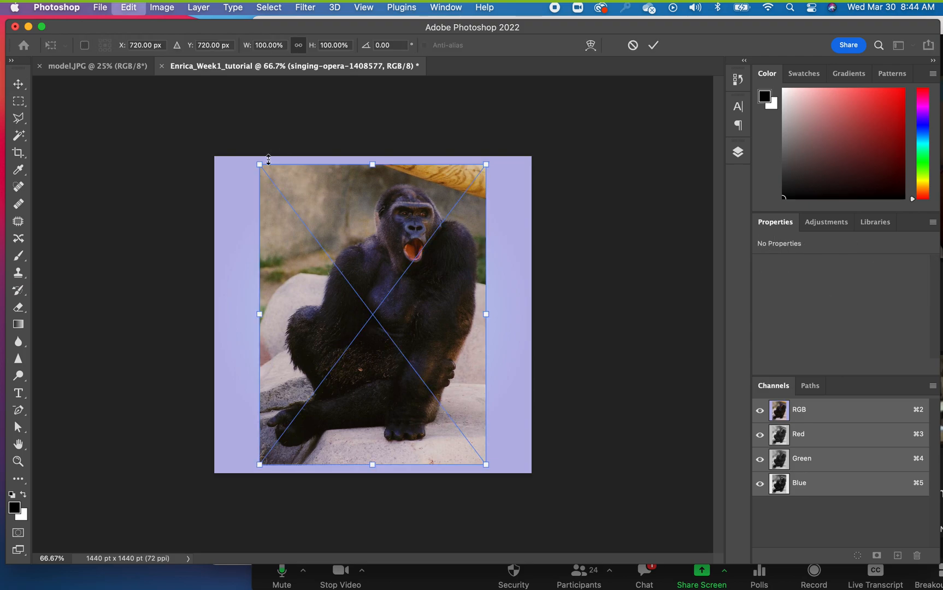
drag(259, 165, 423, 286)
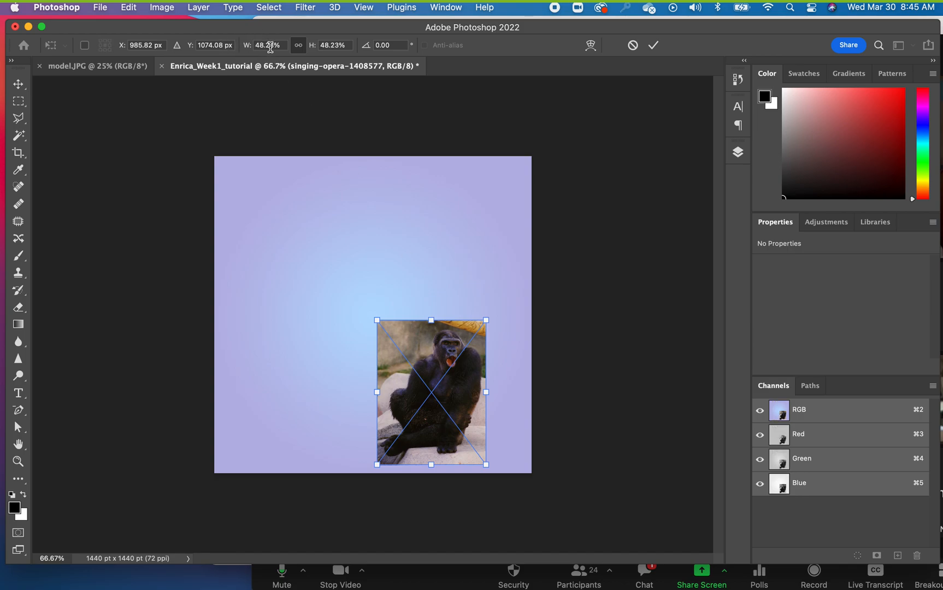
key(Return)
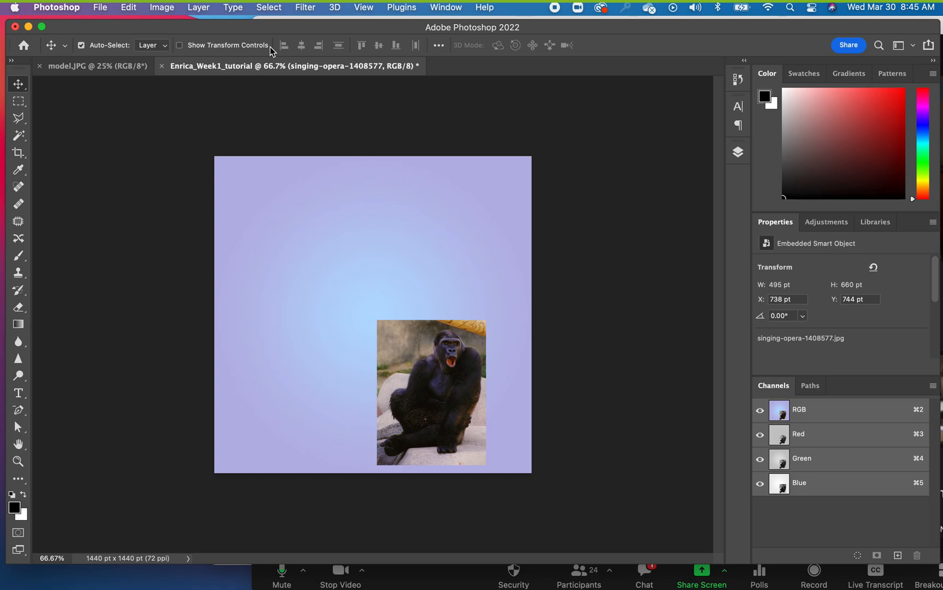
Step: Scale the gorilla smart object up to about 110% and position it to cover the full canvas height
key(super+t)
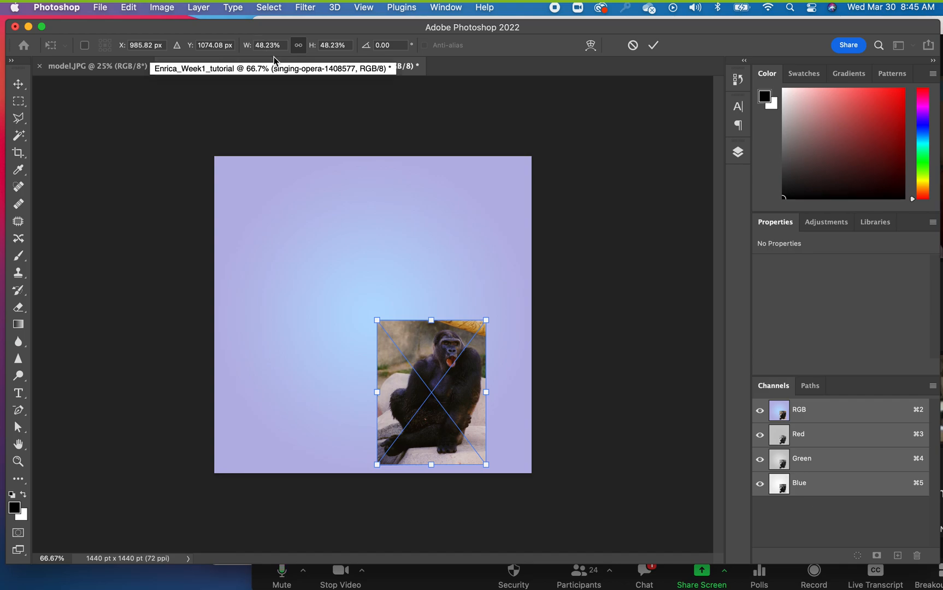
drag(376, 320, 237, 137)
drag(377, 285, 389, 298)
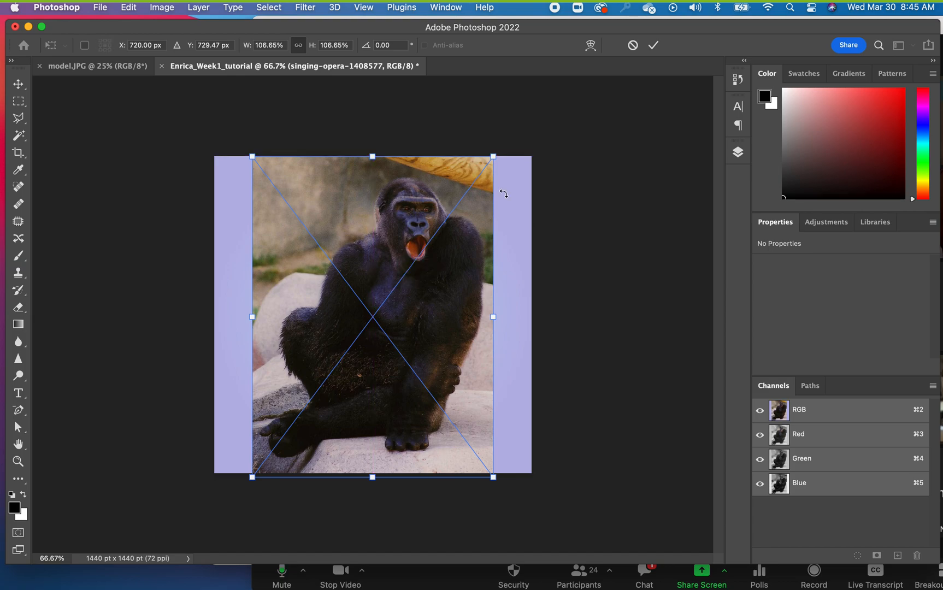
drag(494, 155, 504, 147)
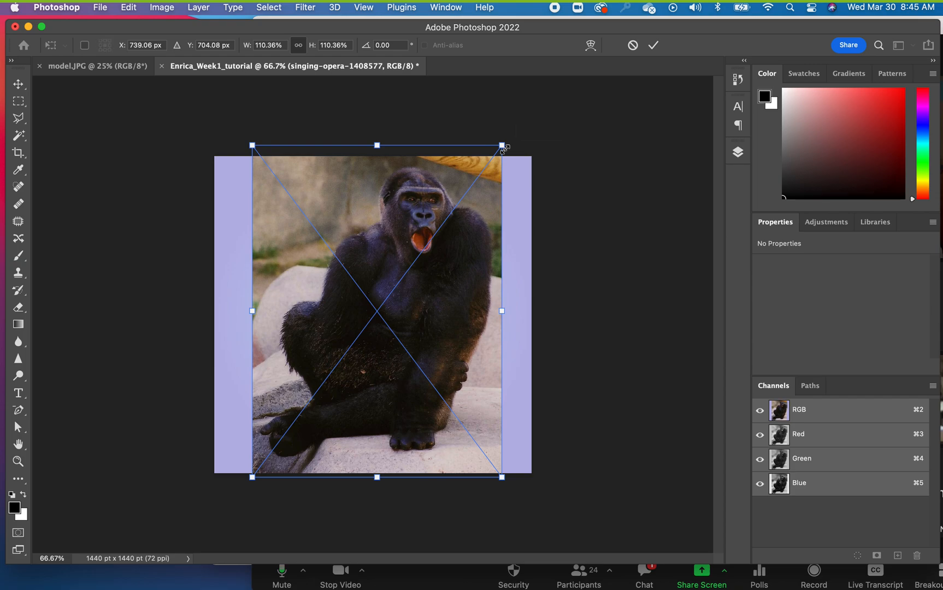
key(Return)
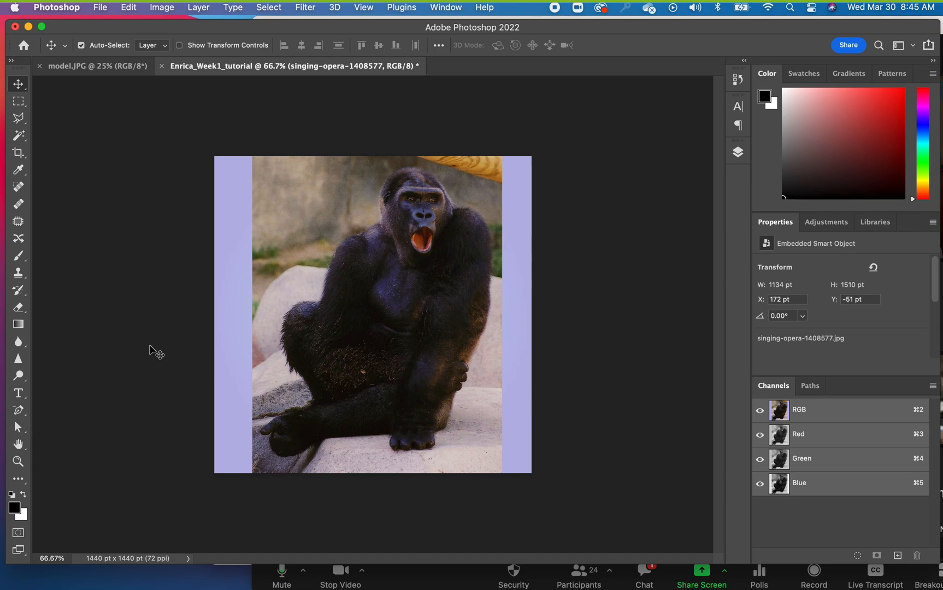
Step: Select the whole gorilla by tracing its outline with the Polygonal Lasso and check the selection in Quick Mask mode
click(18, 461)
drag(412, 339, 439, 339)
click(16, 118)
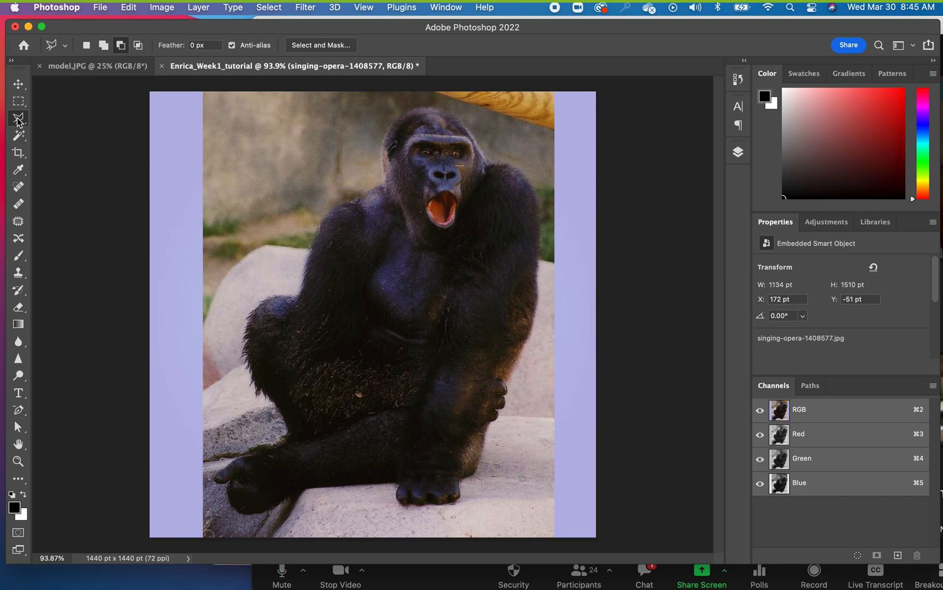
click(277, 296)
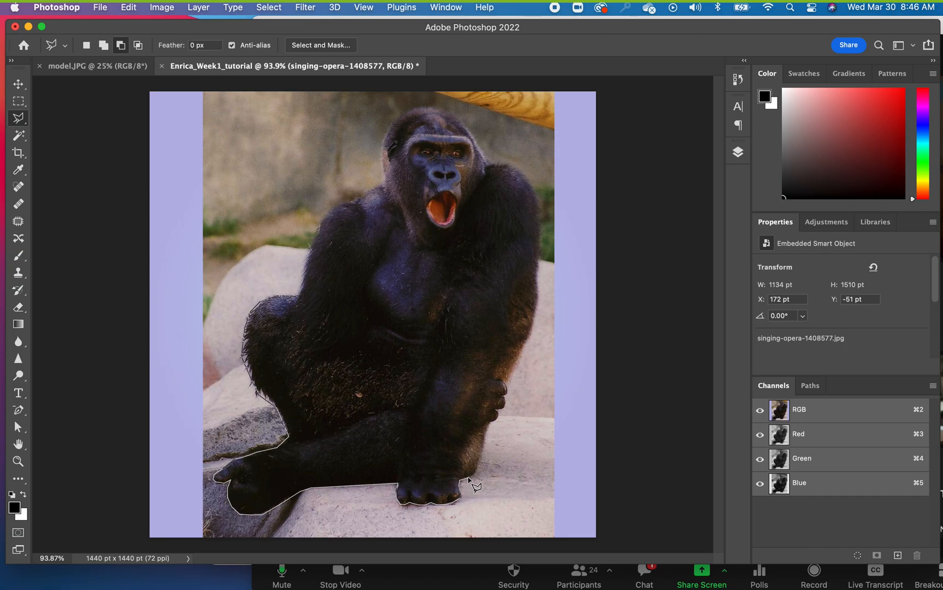
click(498, 418)
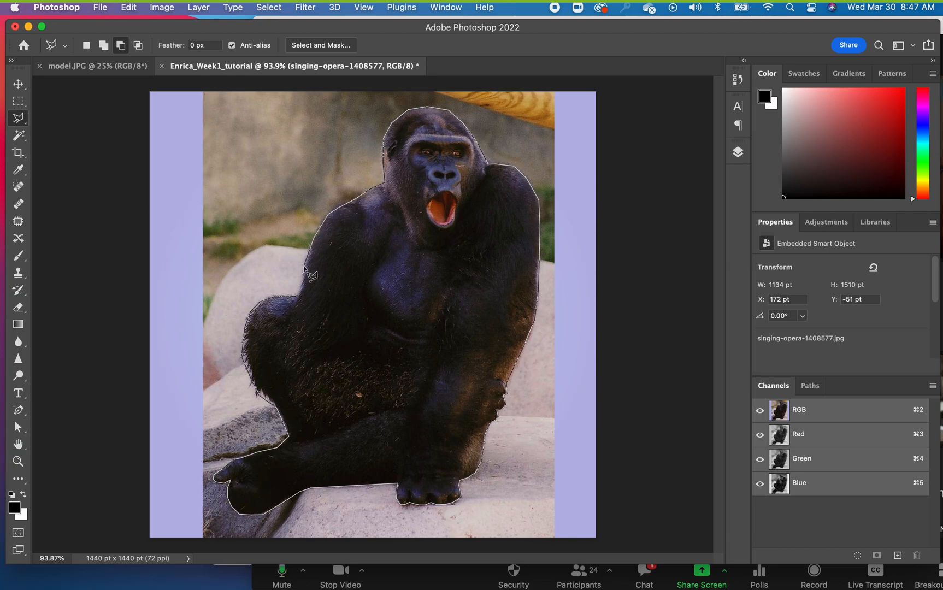
click(297, 295)
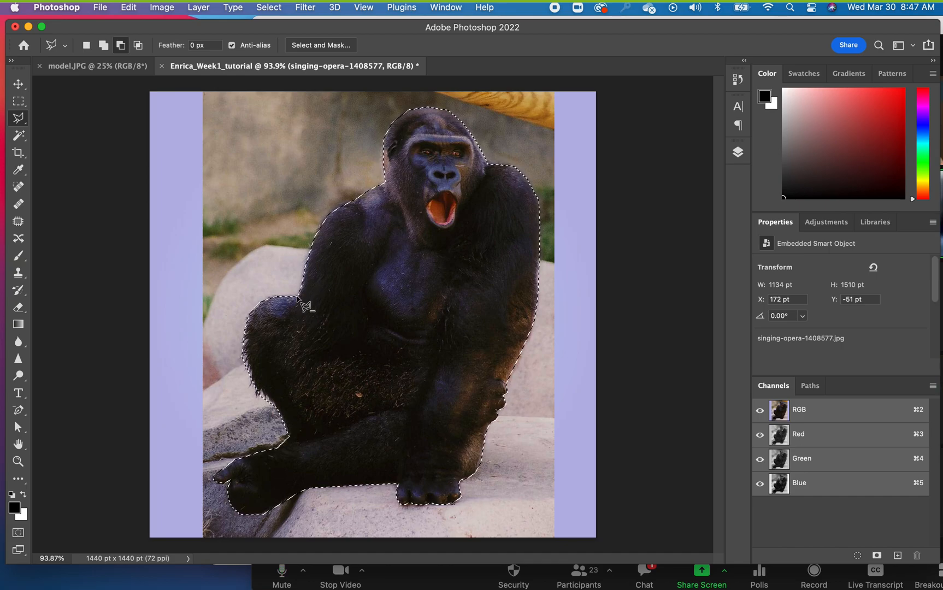
key(q)
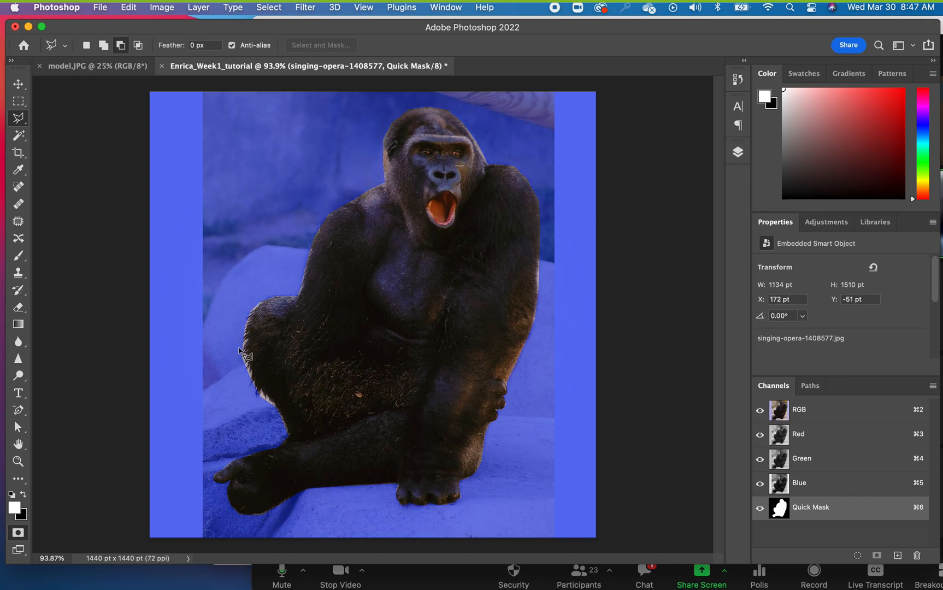
key(q)
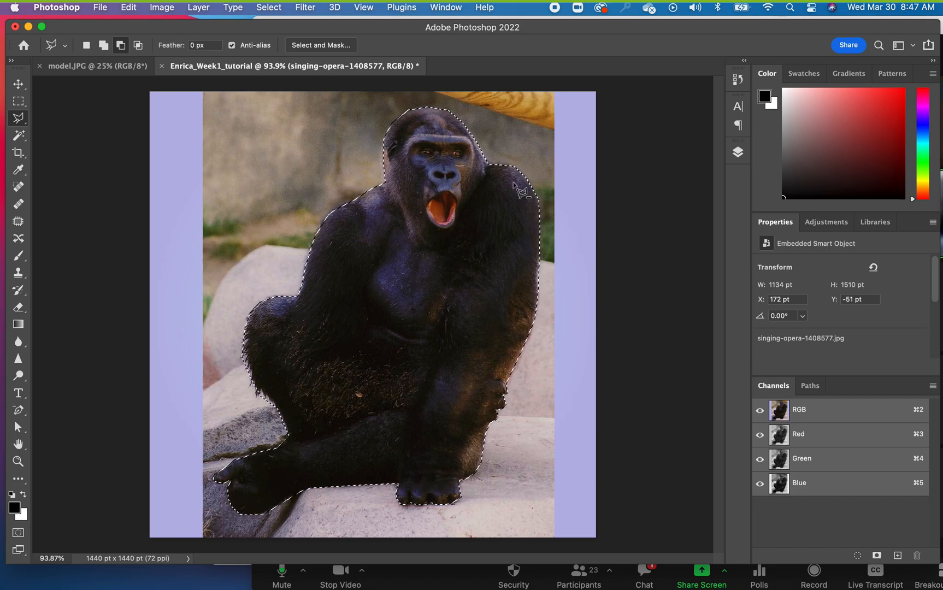
Step: Add a layer mask to the singing-opera-1408577 layer from the gorilla selection
click(18, 84)
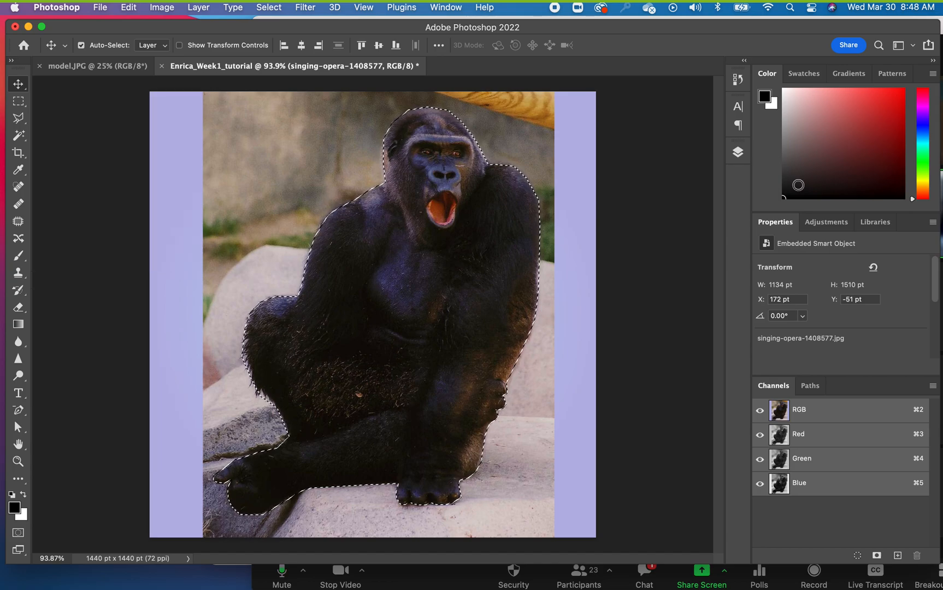
click(743, 156)
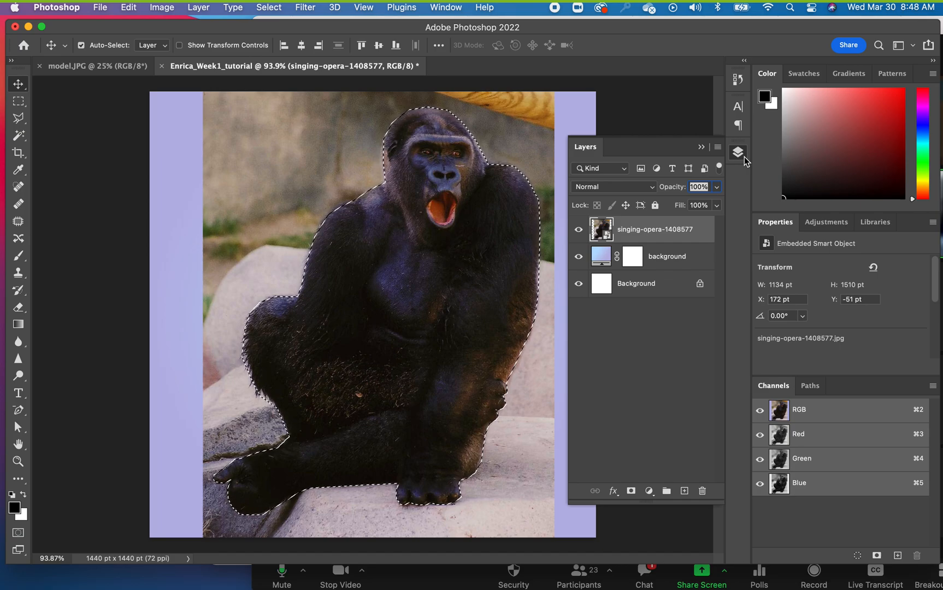
click(630, 491)
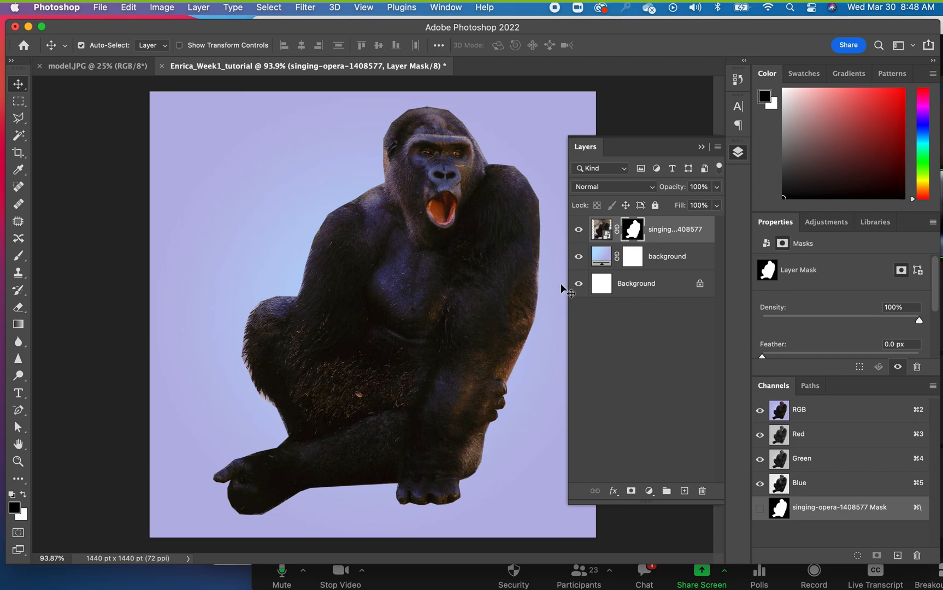
click(698, 147)
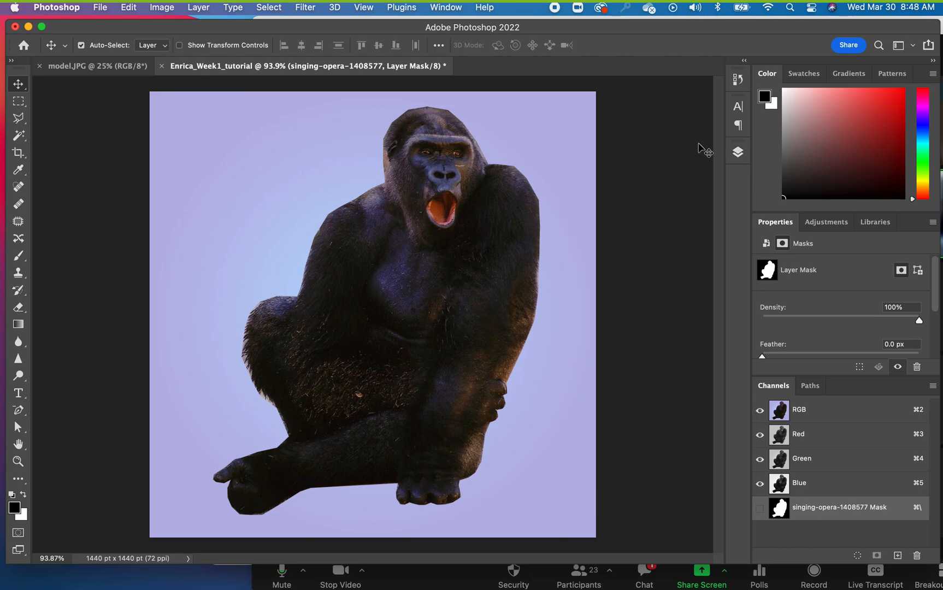
click(105, 68)
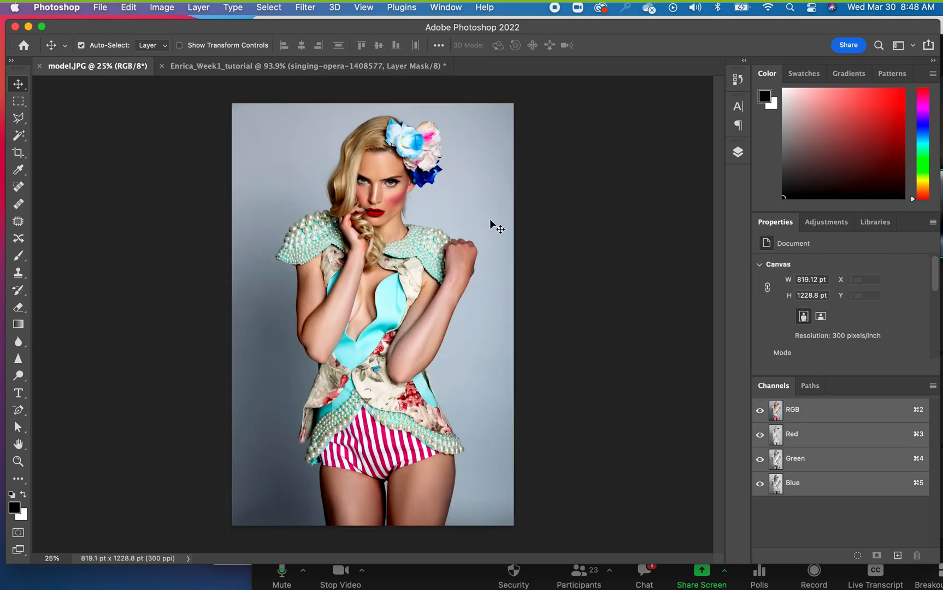
click(232, 69)
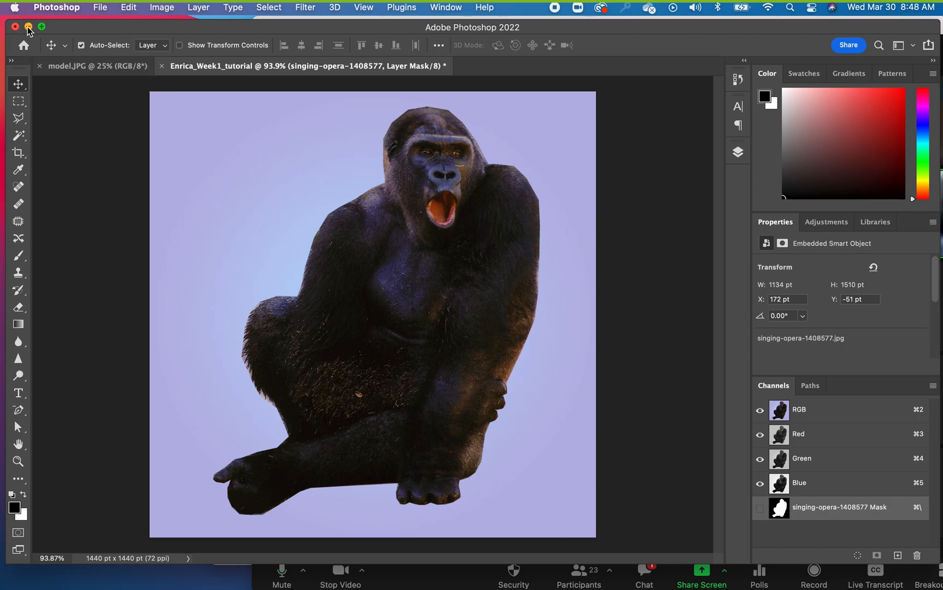
click(100, 8)
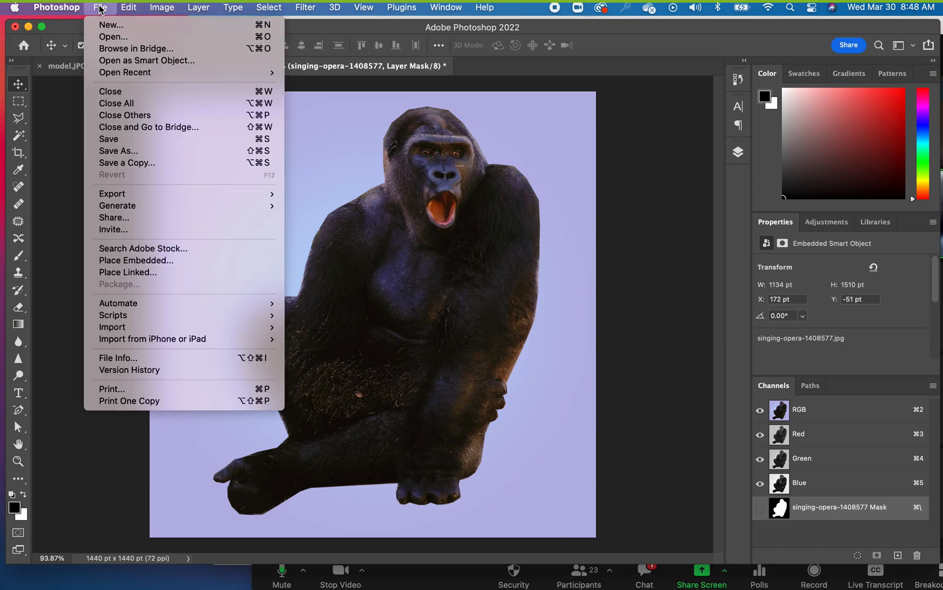
click(108, 38)
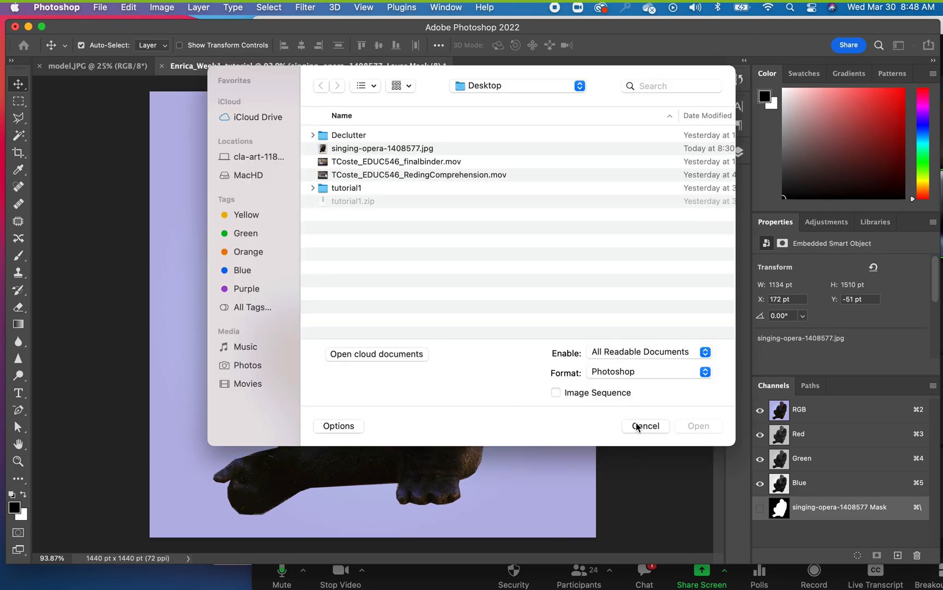
click(637, 427)
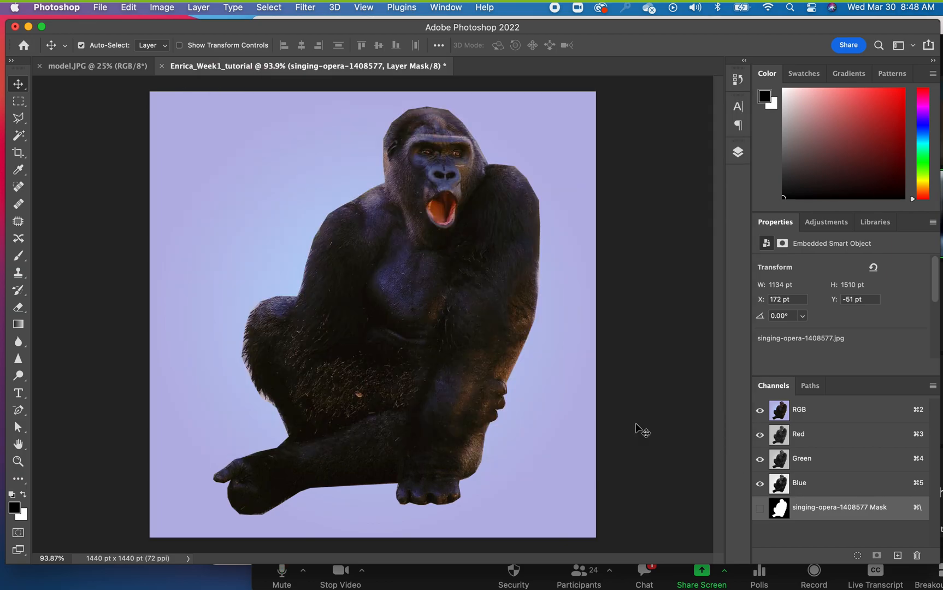
Step: Open flowers.png from the tutorial1 folder on the Desktop as its own document
click(99, 8)
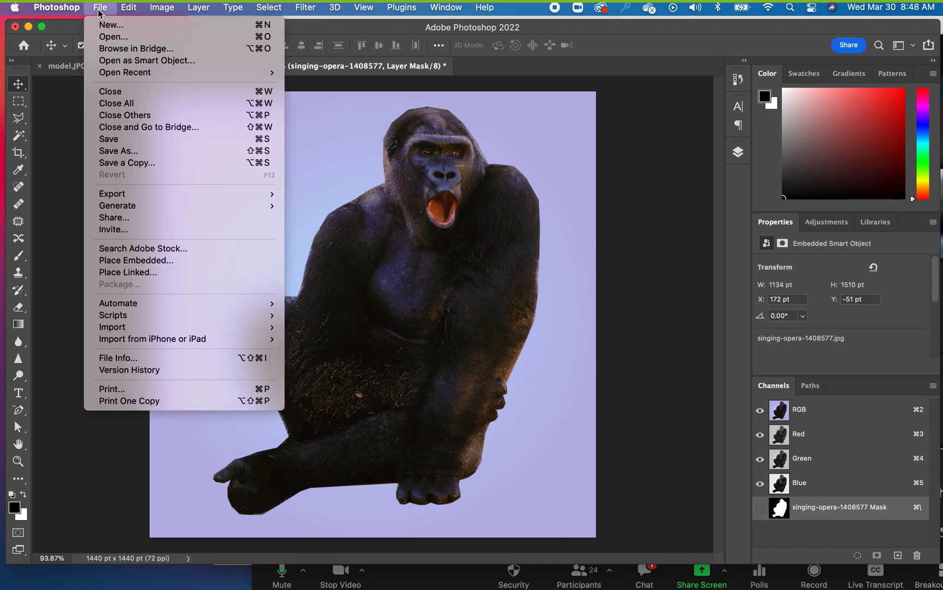
click(111, 36)
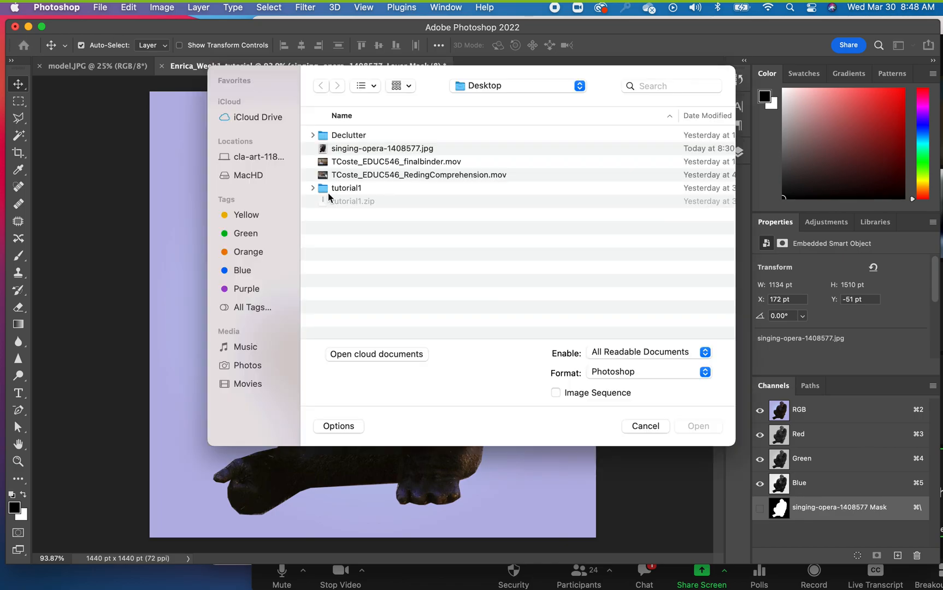
double_click(326, 189)
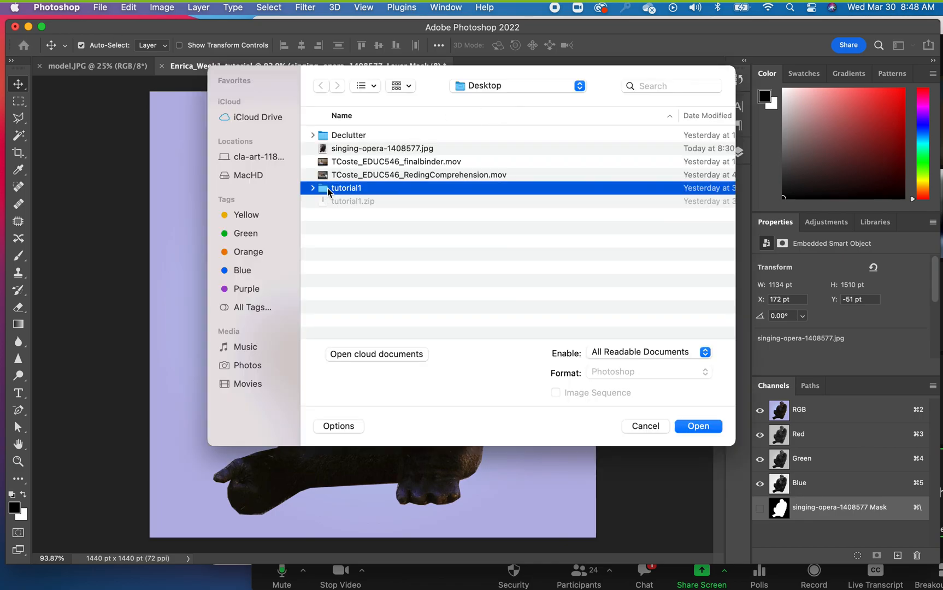
click(325, 202)
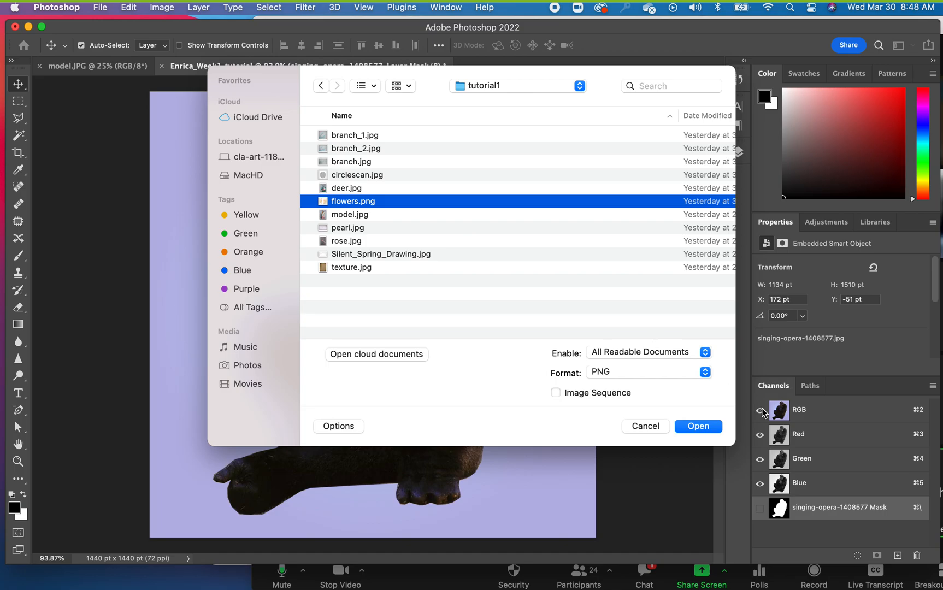
click(698, 426)
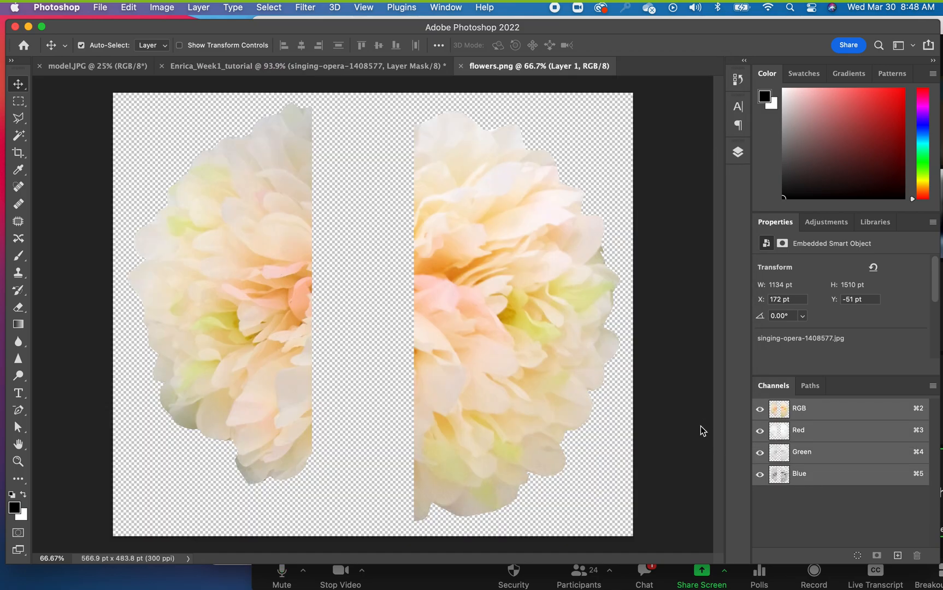
Step: Resample flowers.png to a resolution of 72 pixels/inch, keeping its width and height in inches
click(158, 8)
click(171, 106)
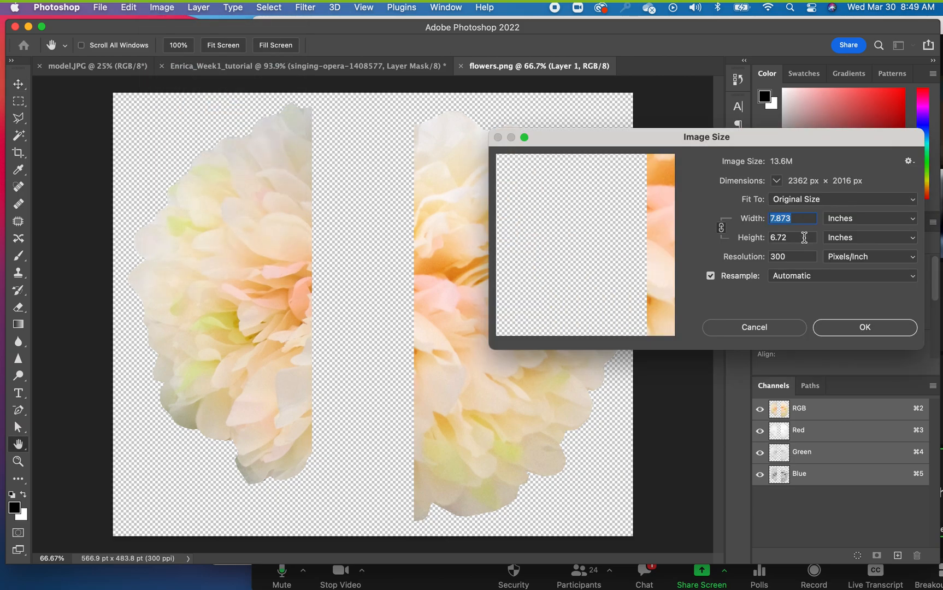
click(786, 258)
click(784, 238)
click(793, 217)
click(762, 258)
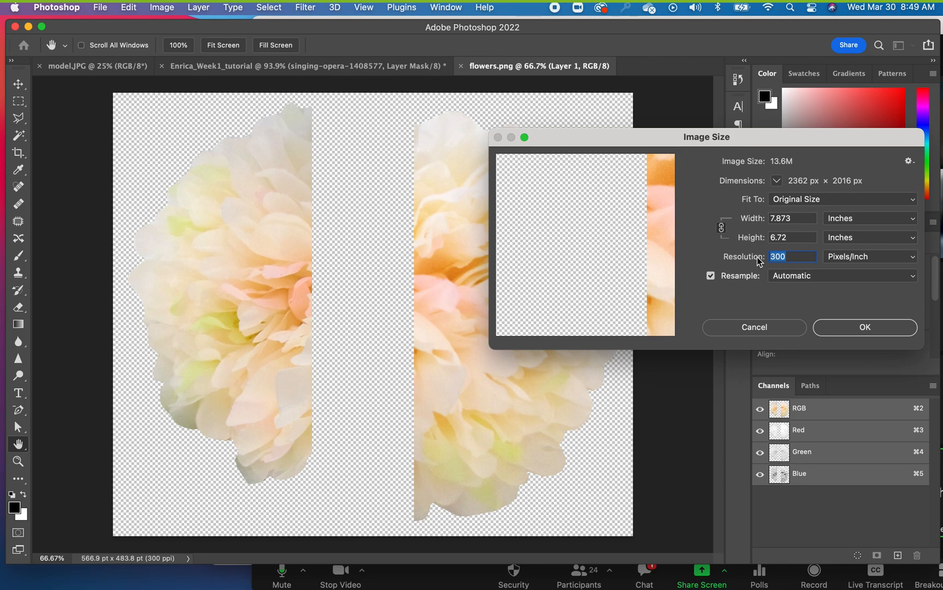
text(72)
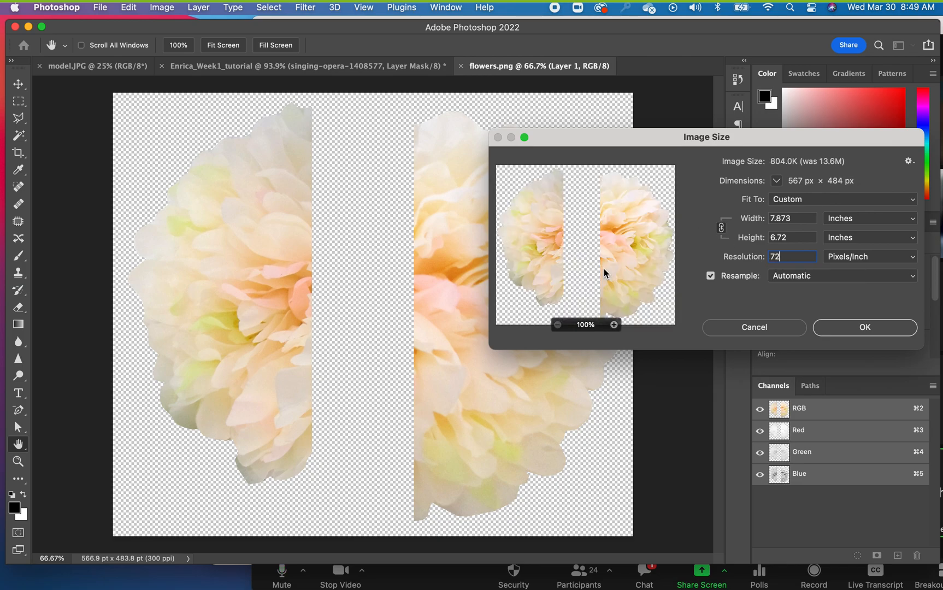
click(837, 326)
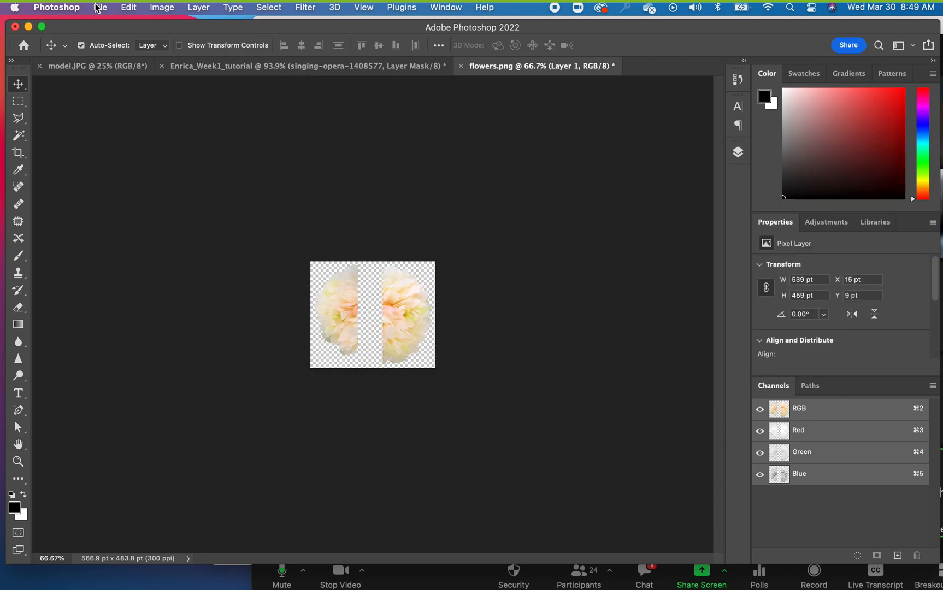
Step: Save the resampled image on the computer as flowers1.png in the tutorial1 folder, using the large file size PNG option
click(97, 8)
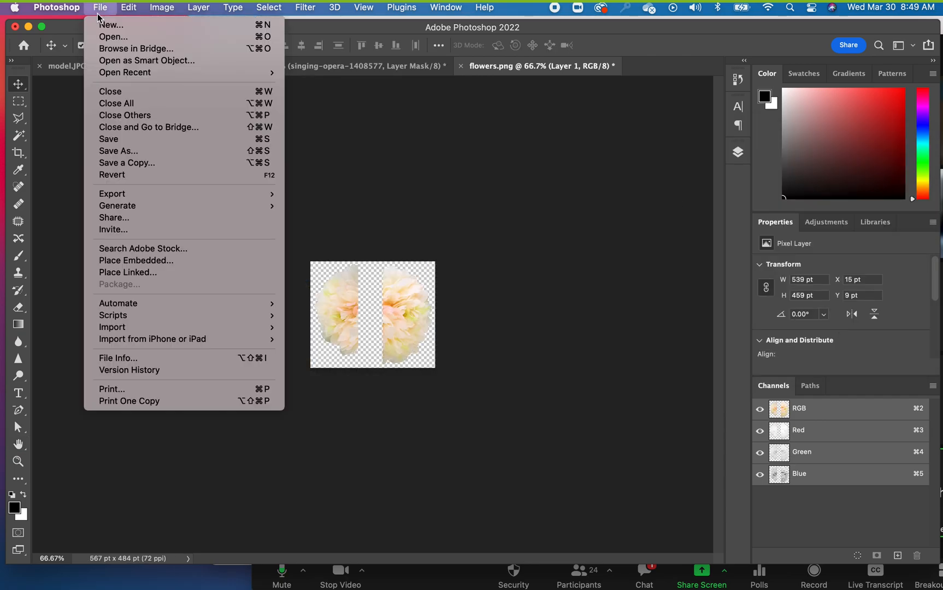
click(128, 152)
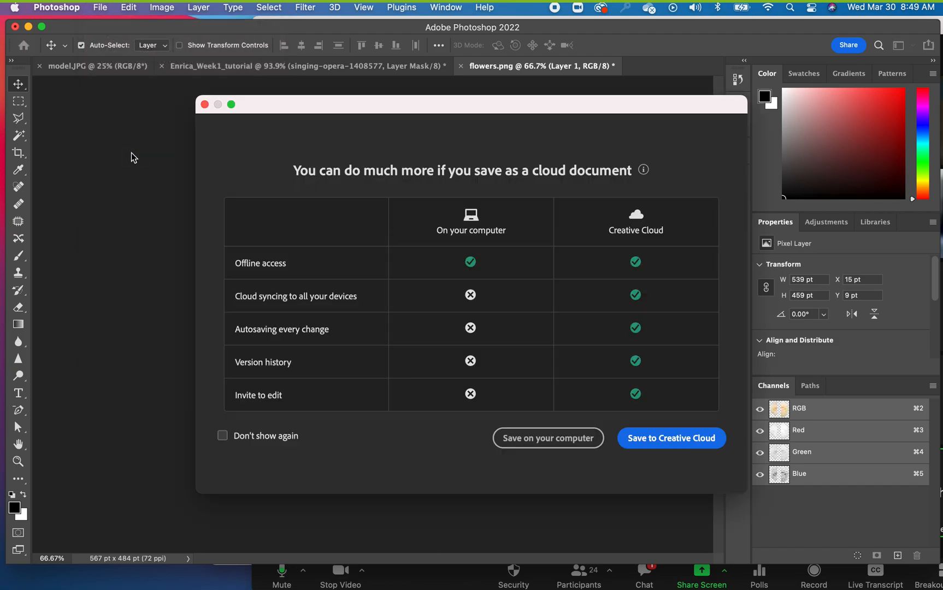
click(525, 440)
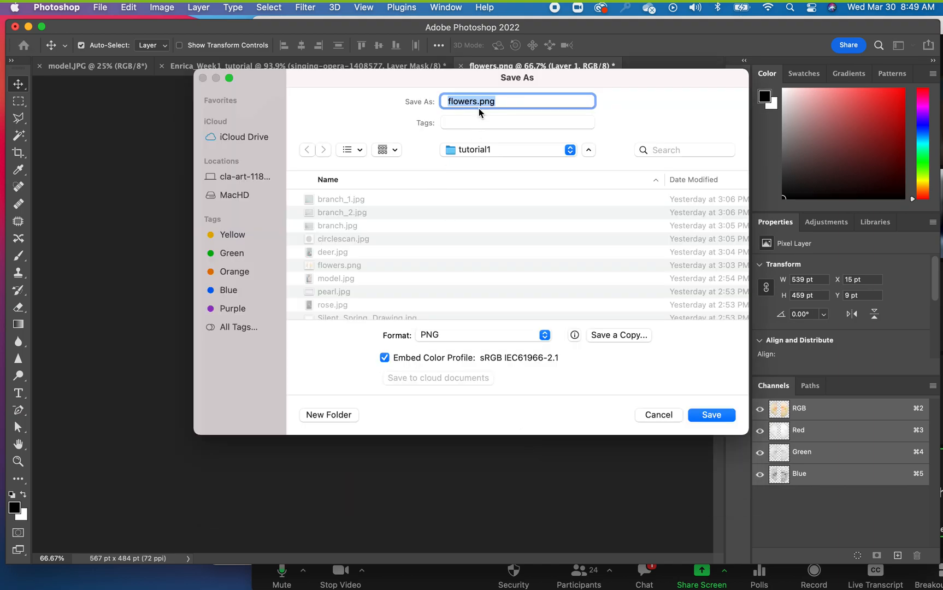
click(476, 105)
text(1)
click(714, 414)
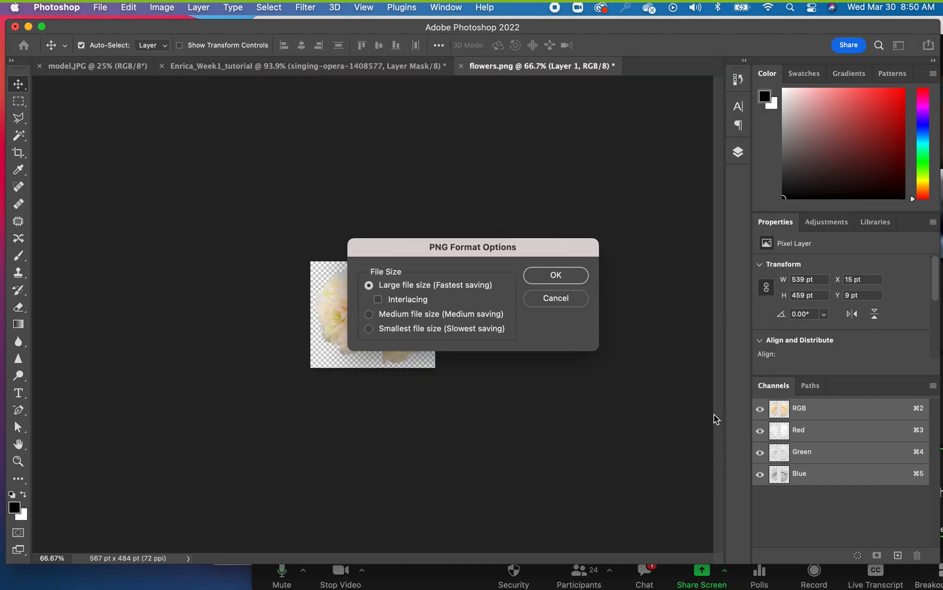
click(536, 279)
Step: Place flowers1.png from the tutorial1 folder as an embedded object in the gorilla collage document
click(202, 69)
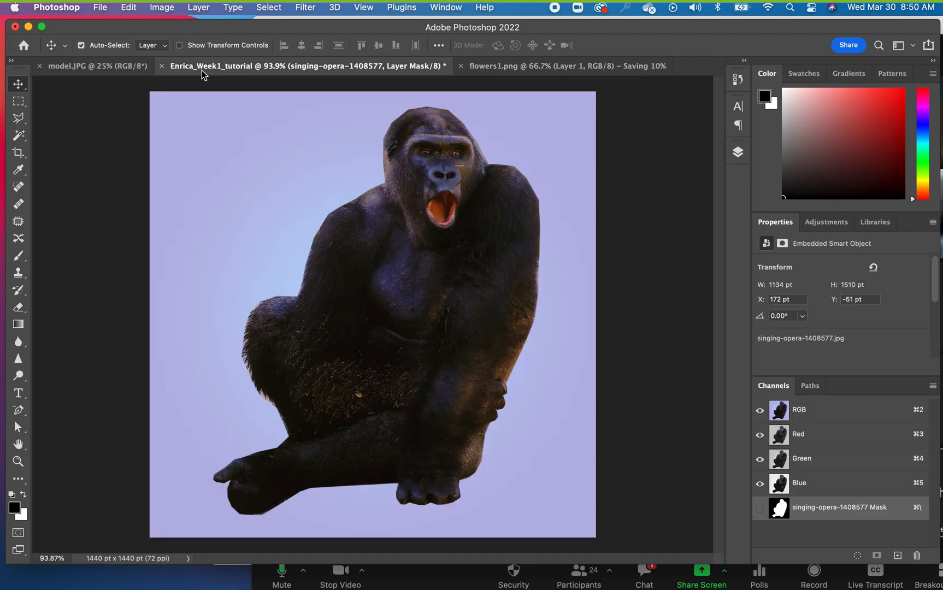
click(98, 7)
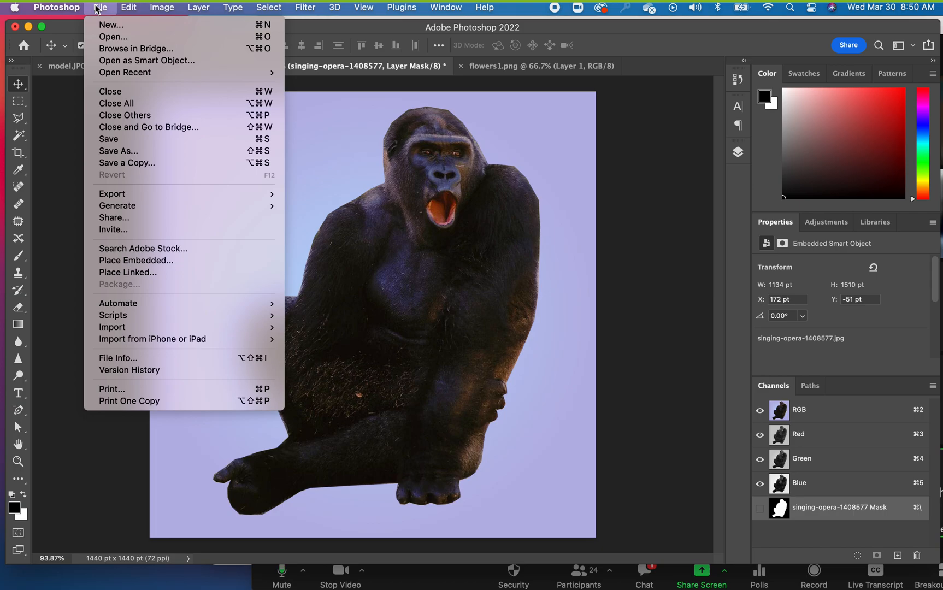
click(138, 263)
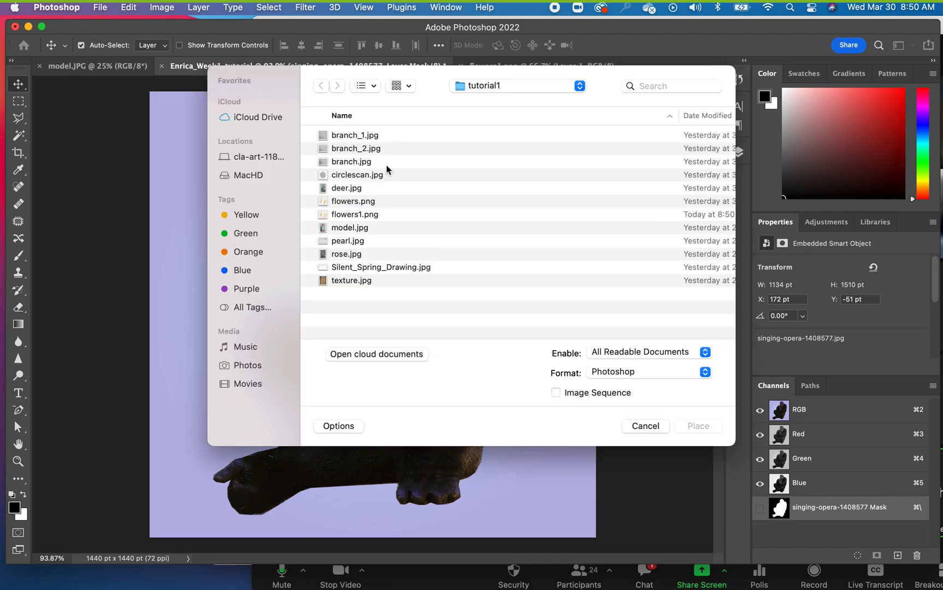
click(364, 216)
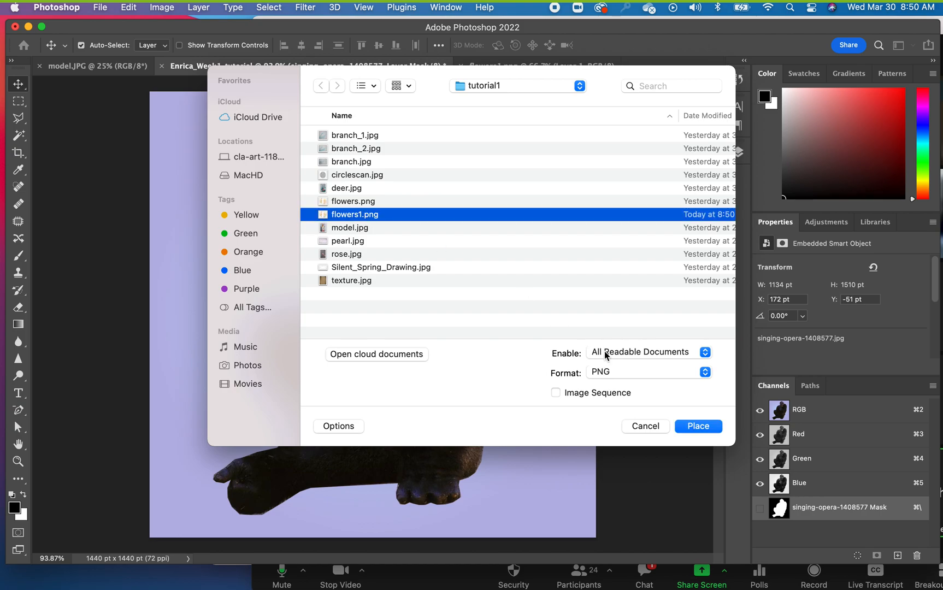
click(699, 430)
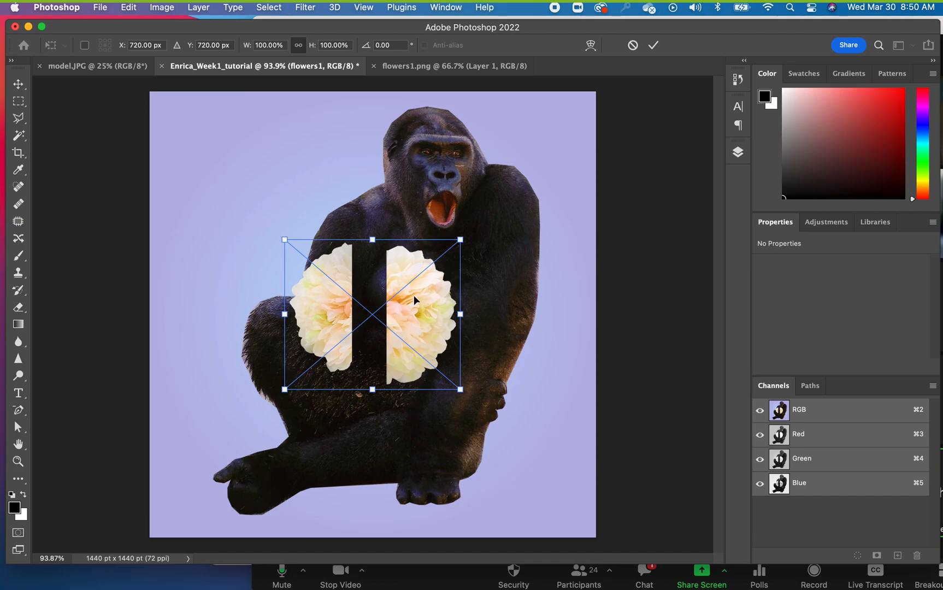
Step: Scale the placed flowers1 object up to about 1174 x 1000 pt, positioned over the gorilla's body
drag(460, 389, 628, 469)
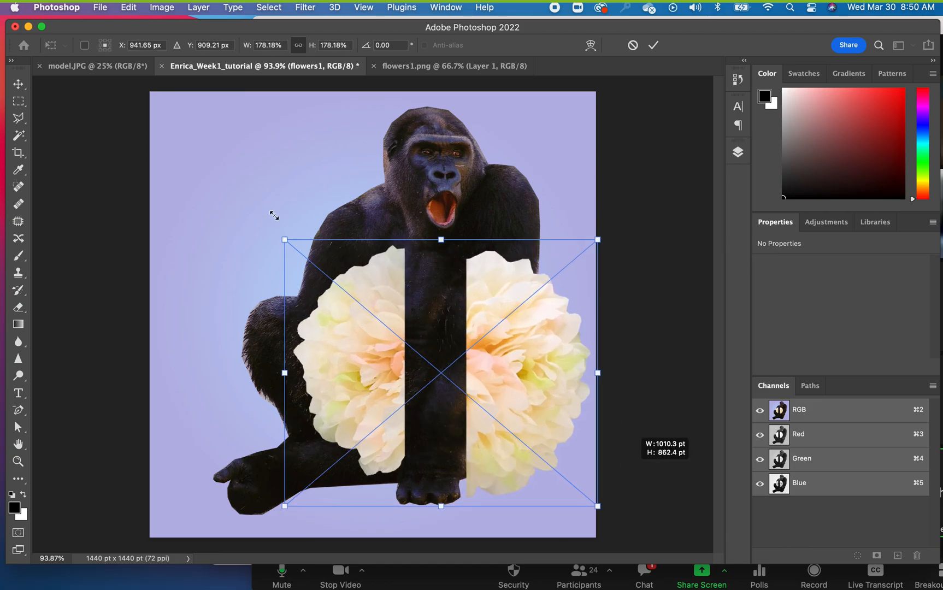
drag(284, 238, 215, 180)
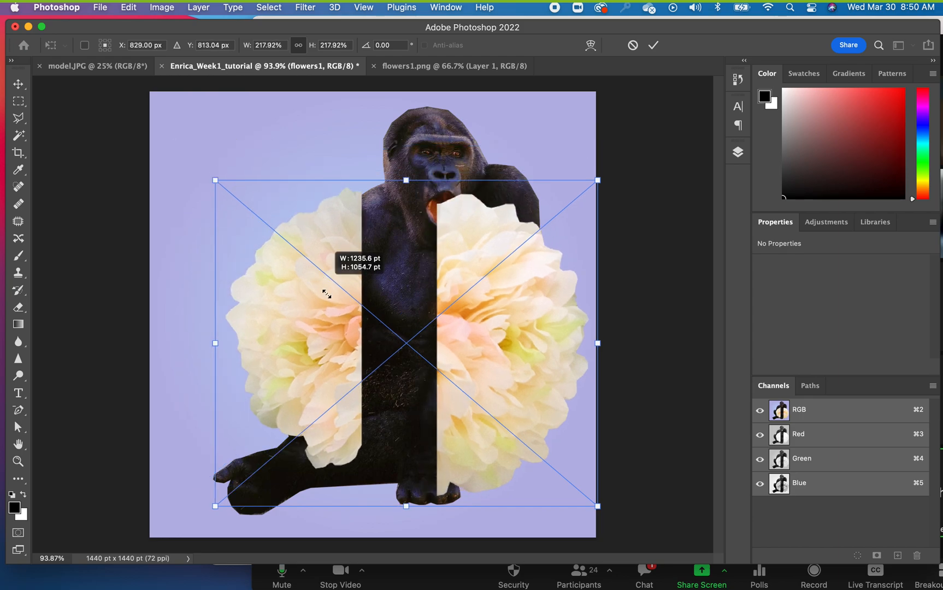
mouse_move(328, 297)
mouse_down()
mouse_move(330, 279)
mouse_move(330, 299)
mouse_up()
key(Return)
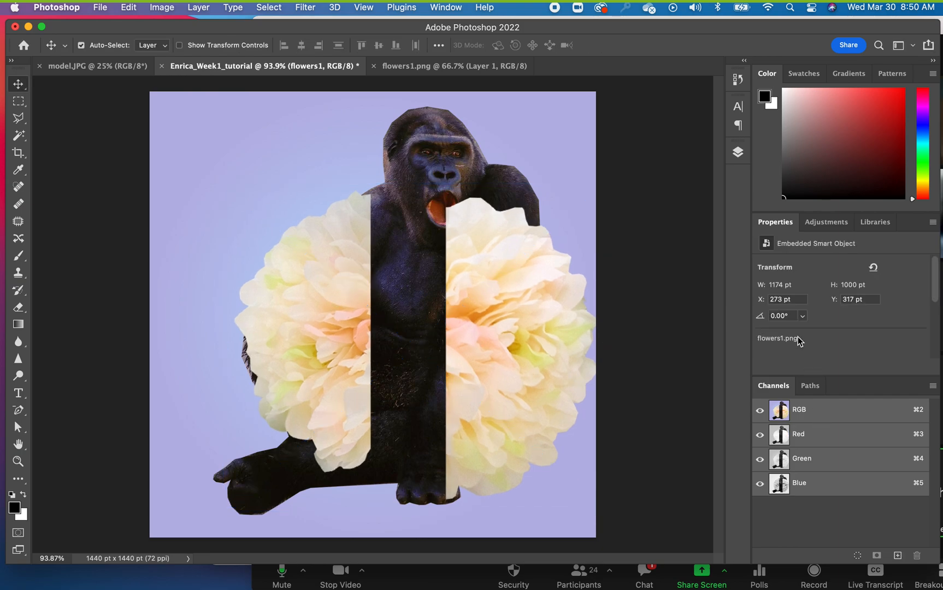
Step: Move the flowers1 layer below the gorilla layer and enlarge it to about 1241 x 1057 pt behind the gorilla
click(737, 155)
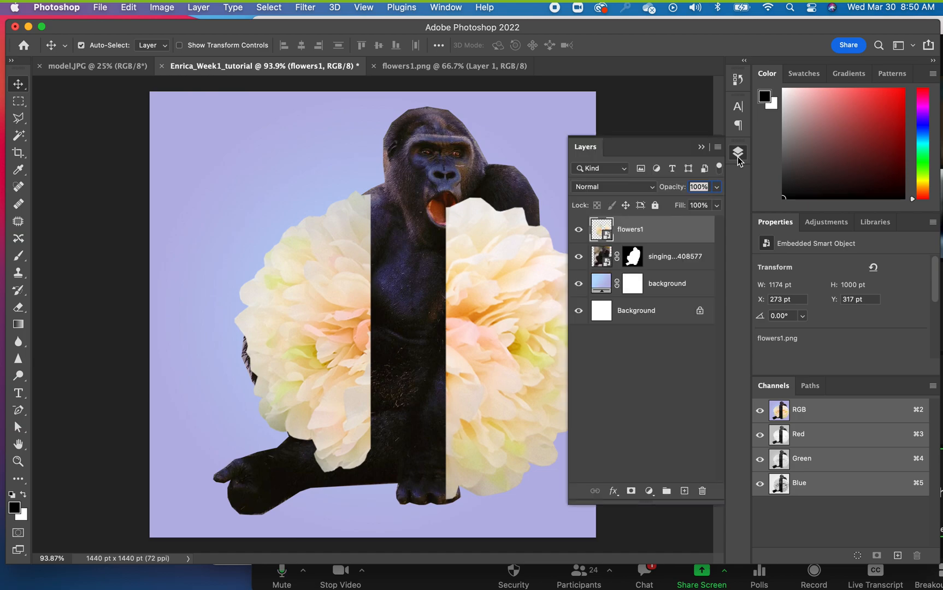
drag(629, 233, 628, 273)
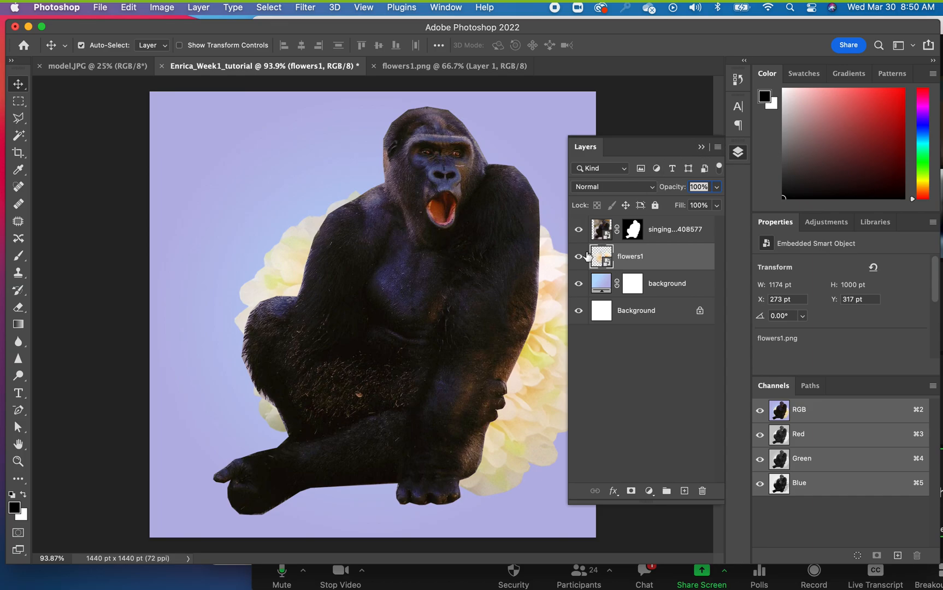
key(super+t)
drag(224, 184, 202, 165)
mouse_move(296, 217)
mouse_down()
mouse_move(306, 196)
mouse_move(313, 216)
mouse_move(293, 224)
mouse_up()
key(Return)
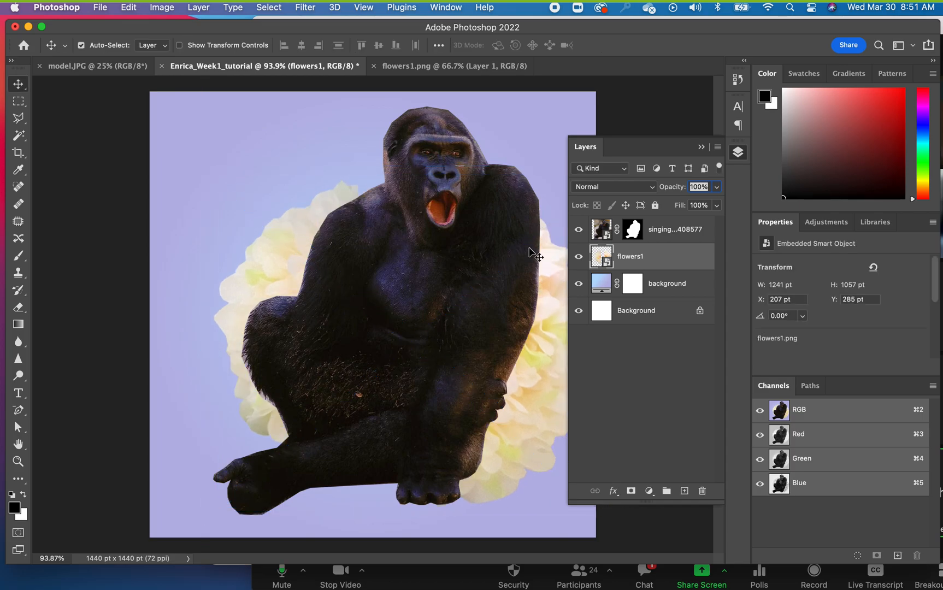
Step: Hide the flowers1 layer and place the original flowers.png as an embedded object beneath the gorilla layer
click(578, 256)
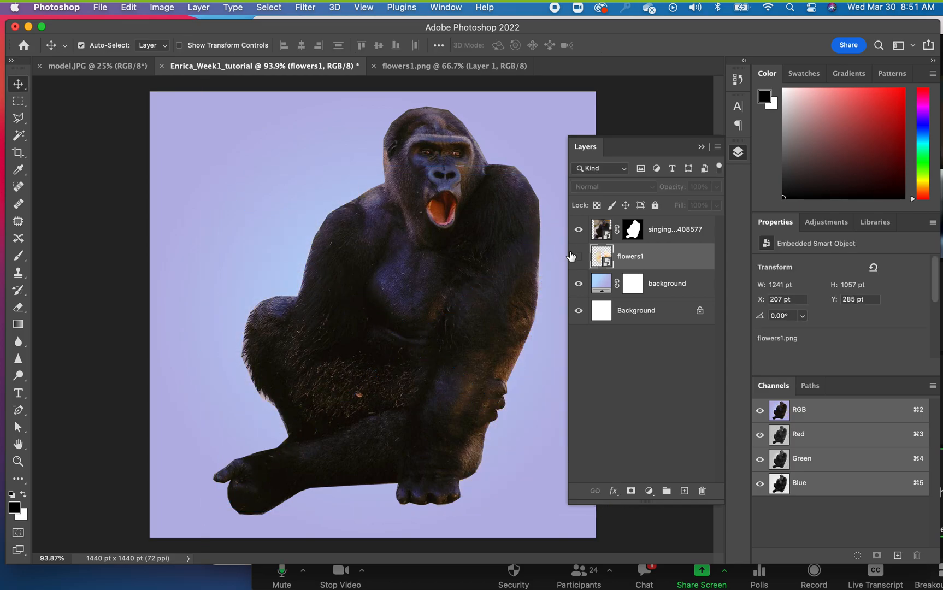
click(101, 8)
click(127, 261)
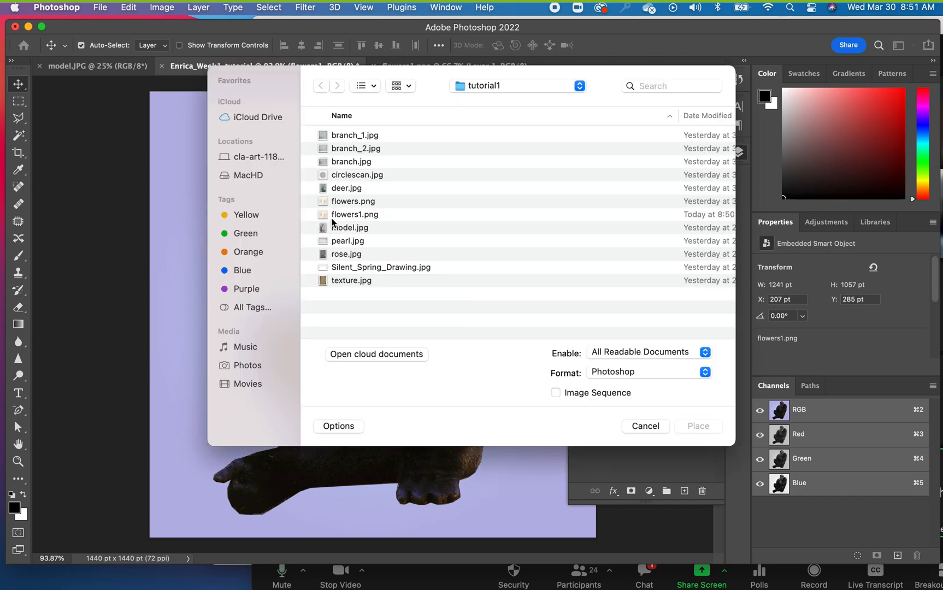
click(336, 203)
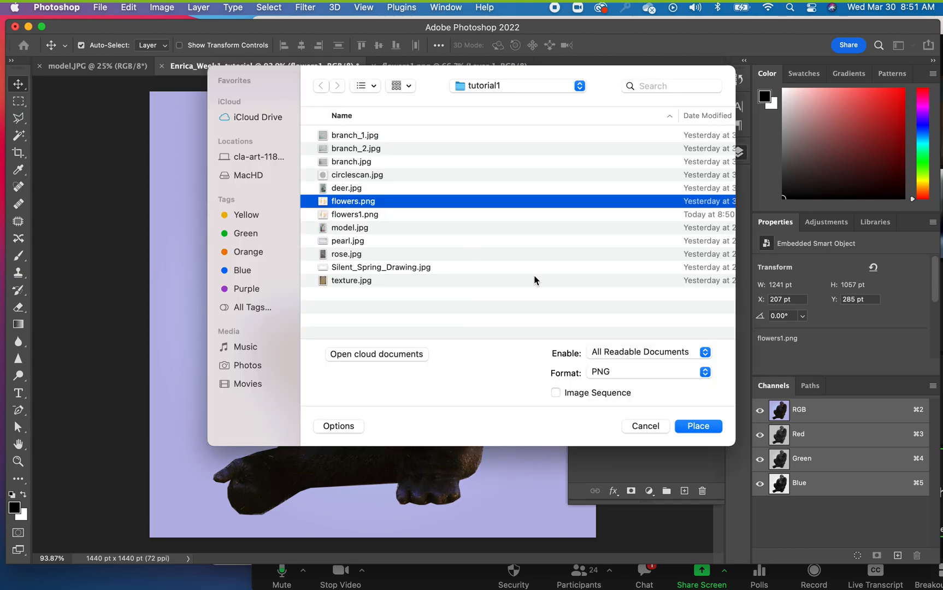
click(697, 426)
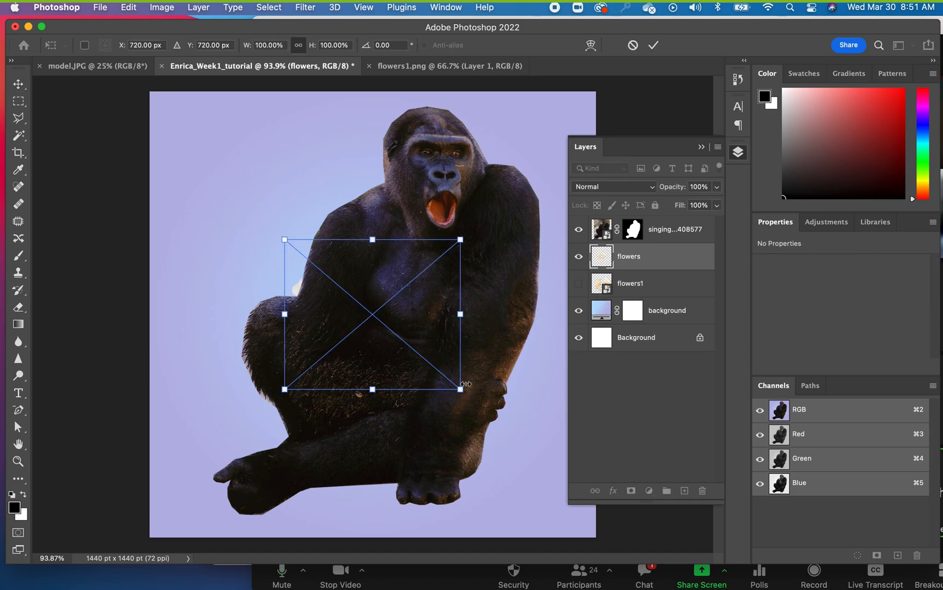
Step: Scale the placed flowers object up to about 234% so it spreads out behind the gorilla
drag(468, 396, 521, 444)
drag(277, 230, 179, 120)
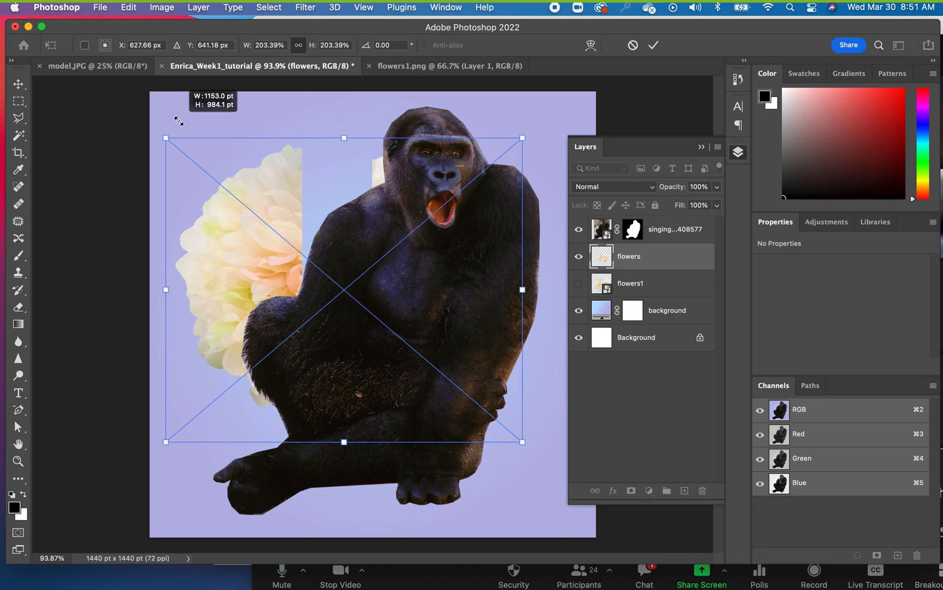
drag(522, 440, 568, 488)
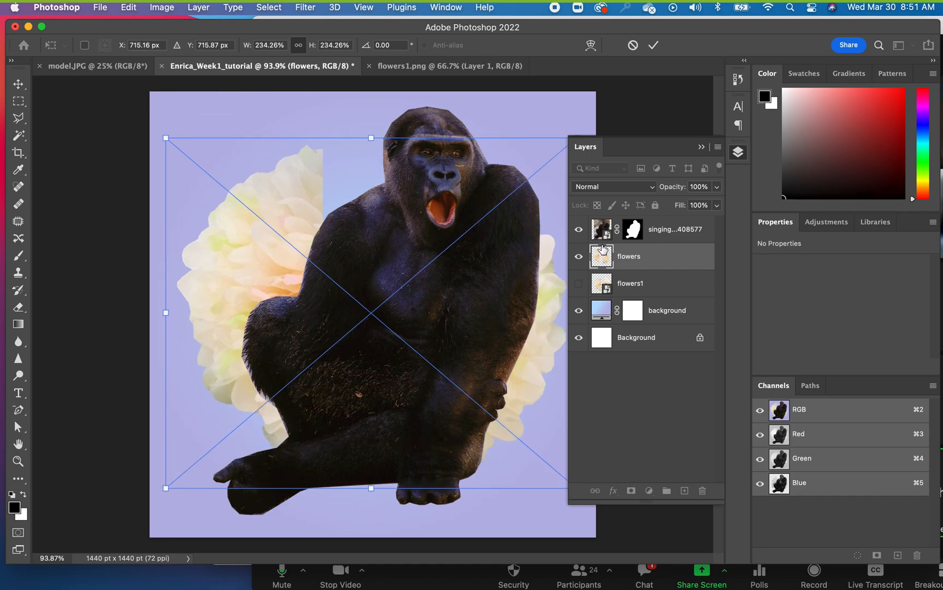
key(Return)
Step: Delete the flowers and flowers1 layers from the collage
drag(600, 258, 702, 491)
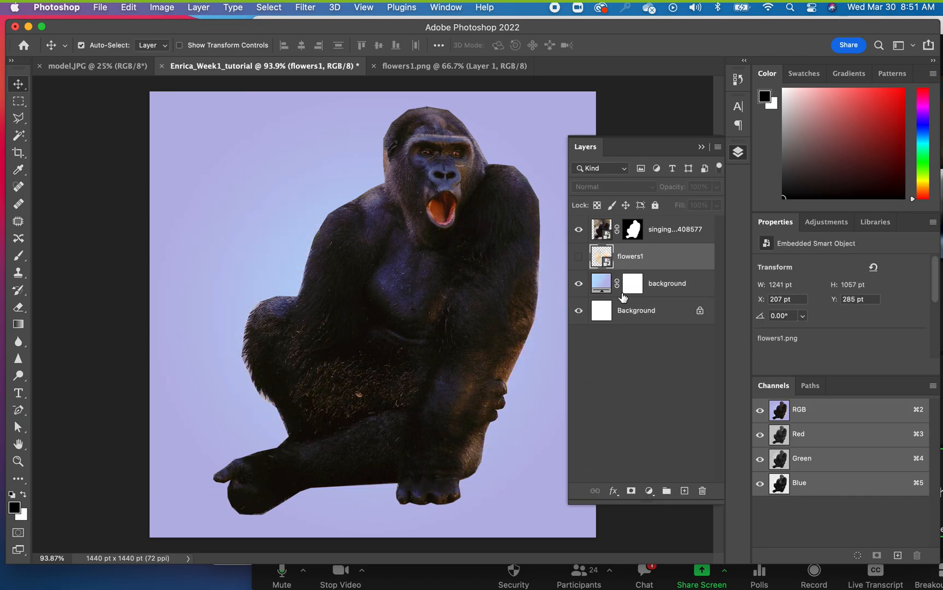
drag(596, 258, 706, 488)
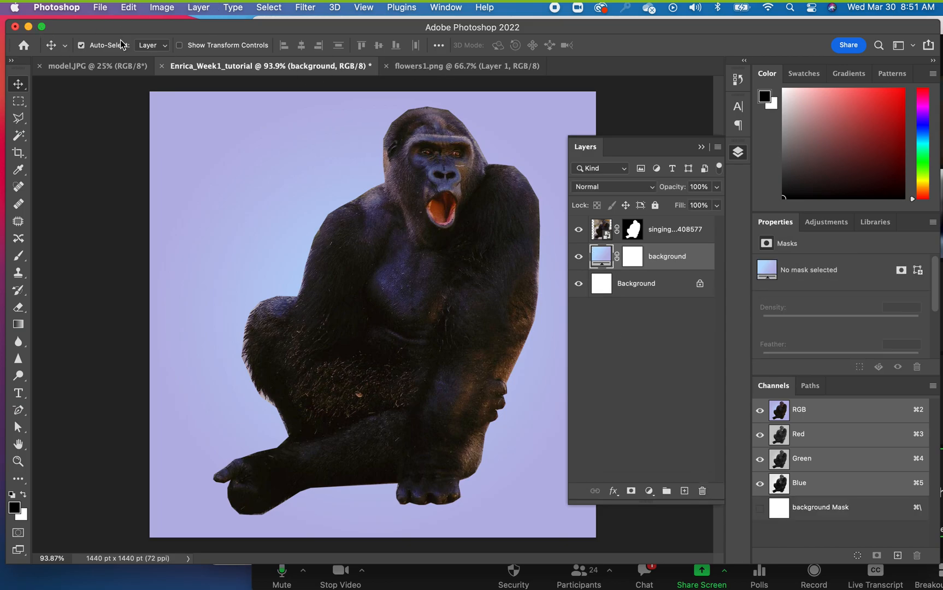
Step: Reopen the recent flowers.png from the tutorial1 folder and bring up its Image Size settings
click(97, 7)
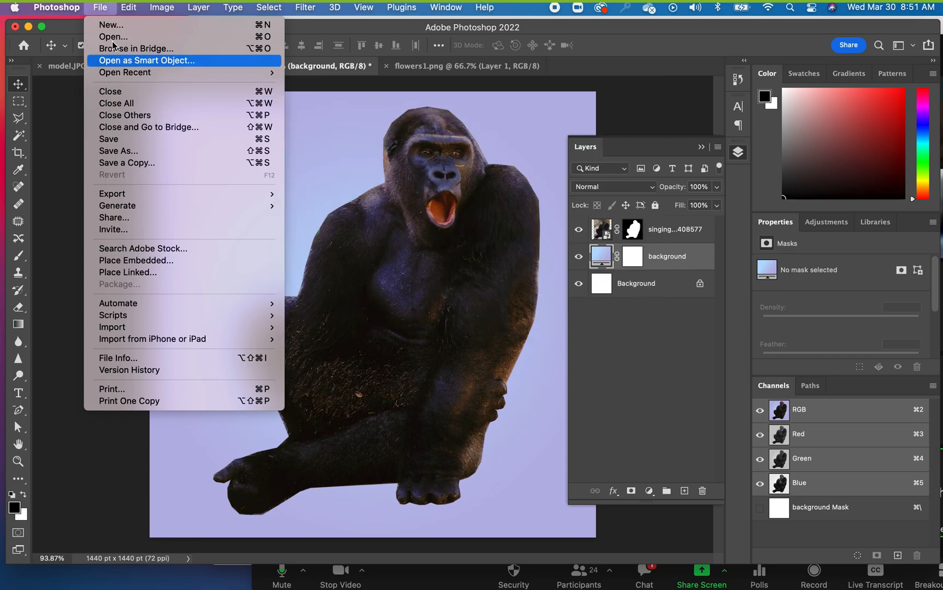
mouse_move(120, 72)
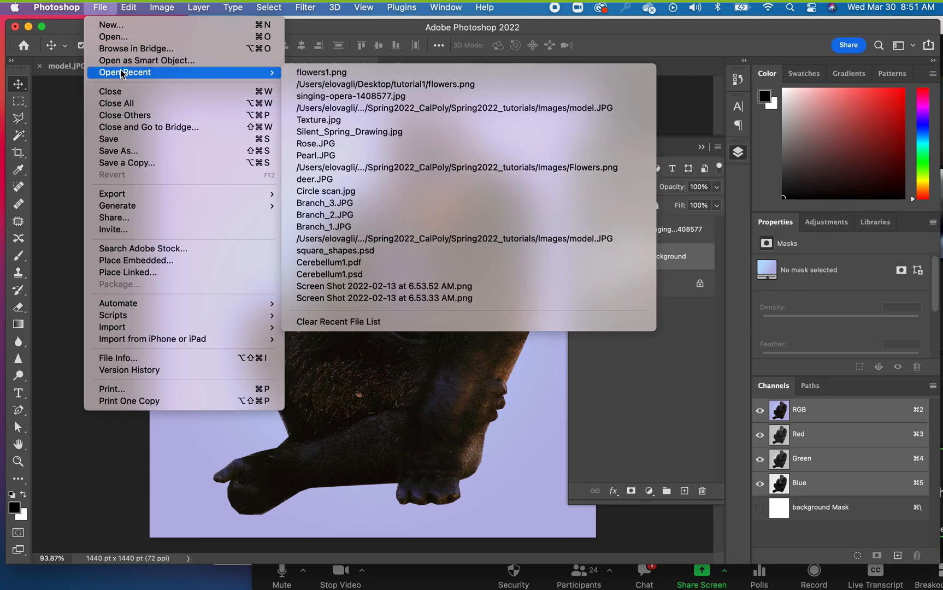
click(314, 84)
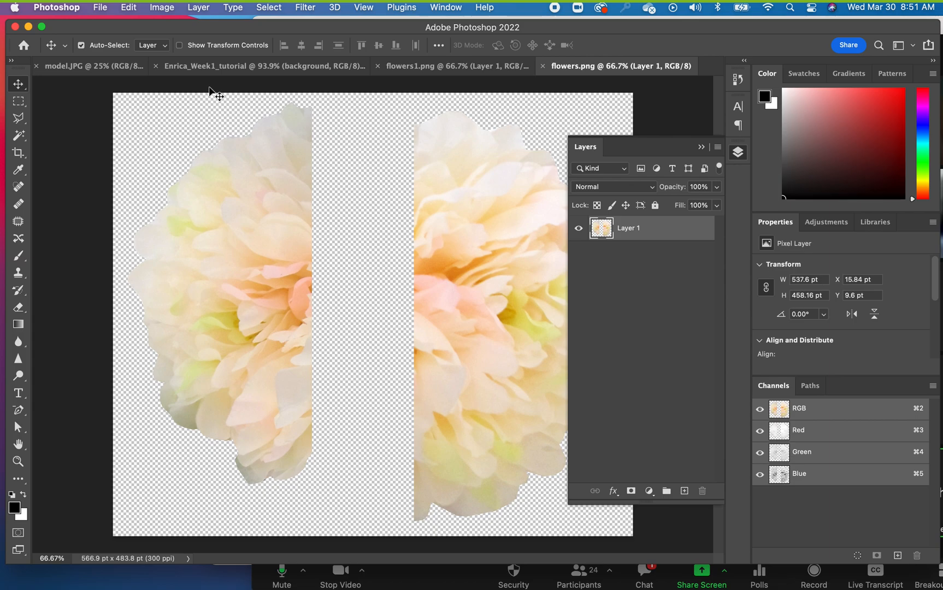
click(153, 11)
click(167, 106)
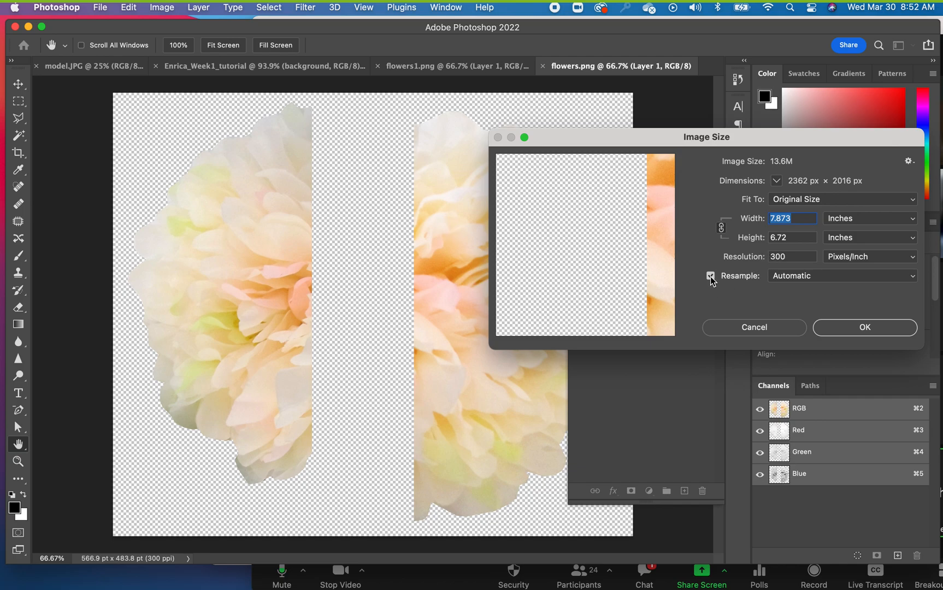
Step: Try a resolution of 72 pixels/inch with Resample on, and reset the image size to its original values
drag(788, 258, 767, 256)
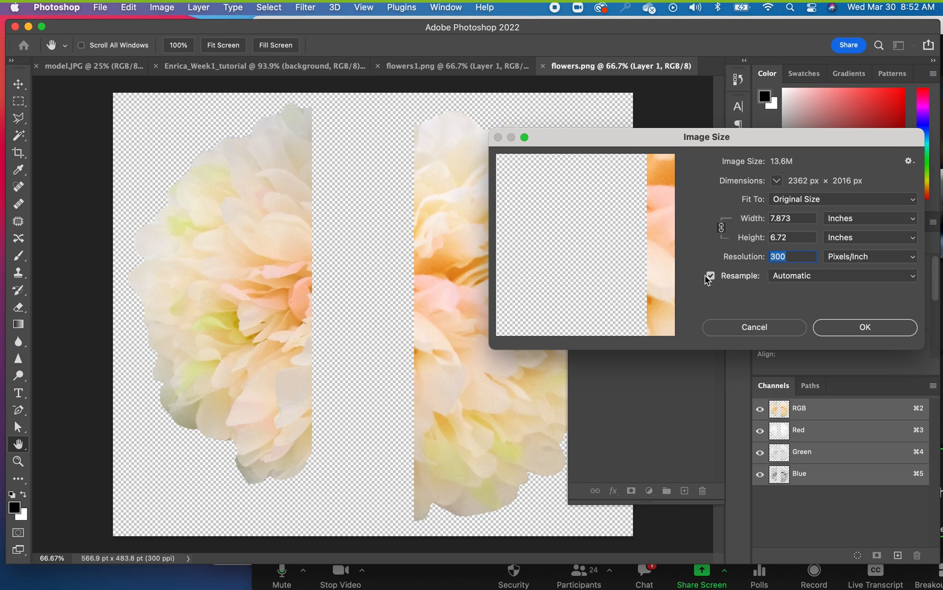
text(7)
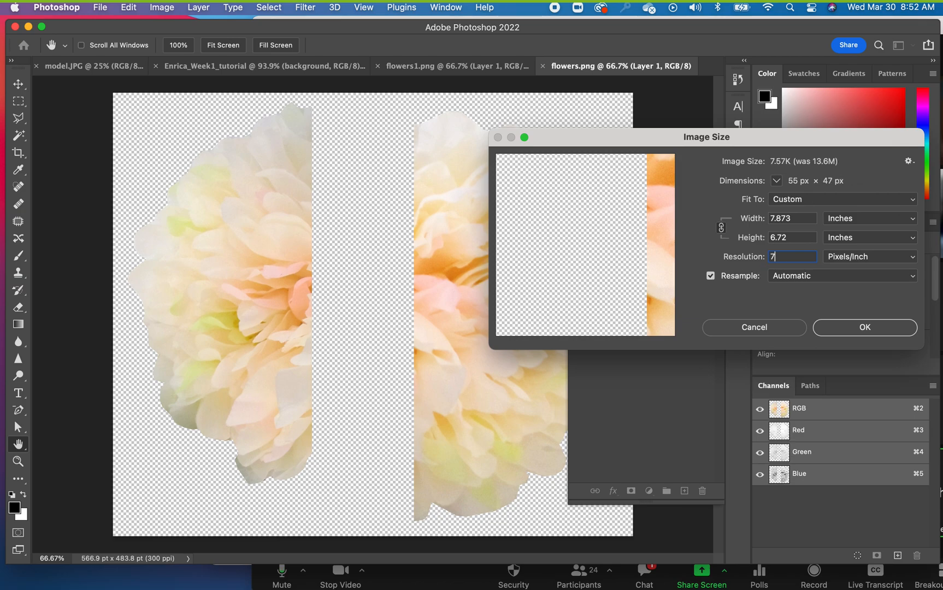
text(2)
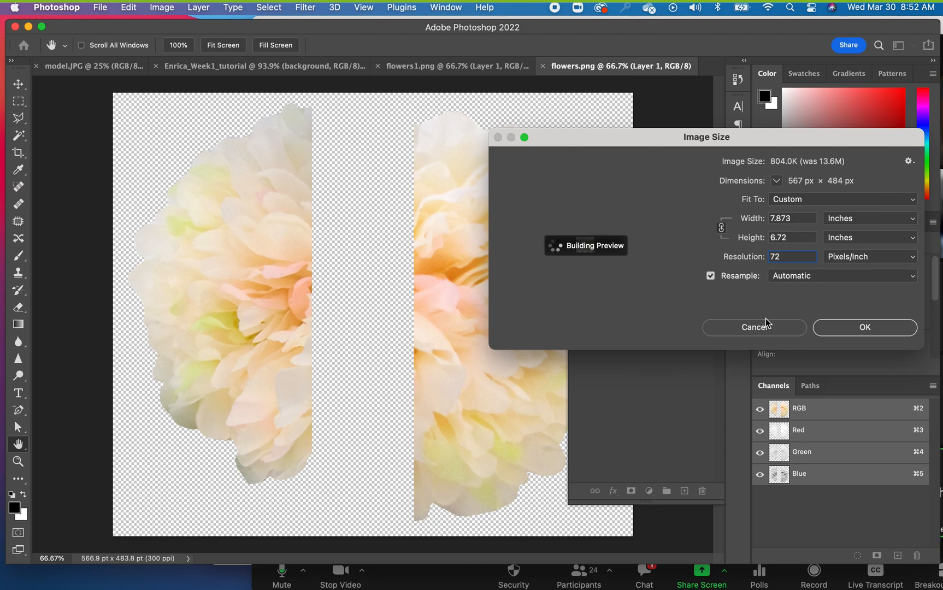
key(alt)
alt+click(762, 326)
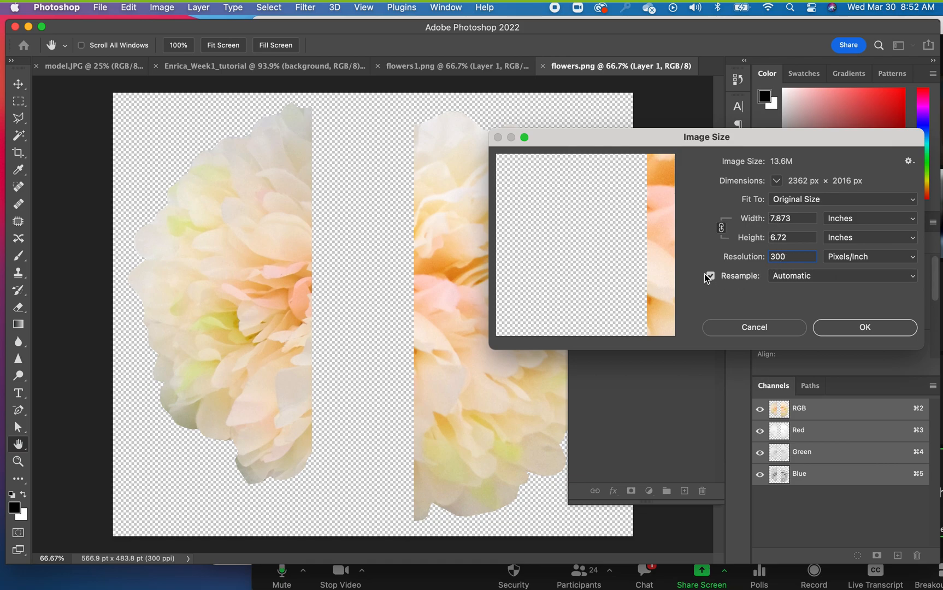
drag(789, 256, 766, 256)
text(72)
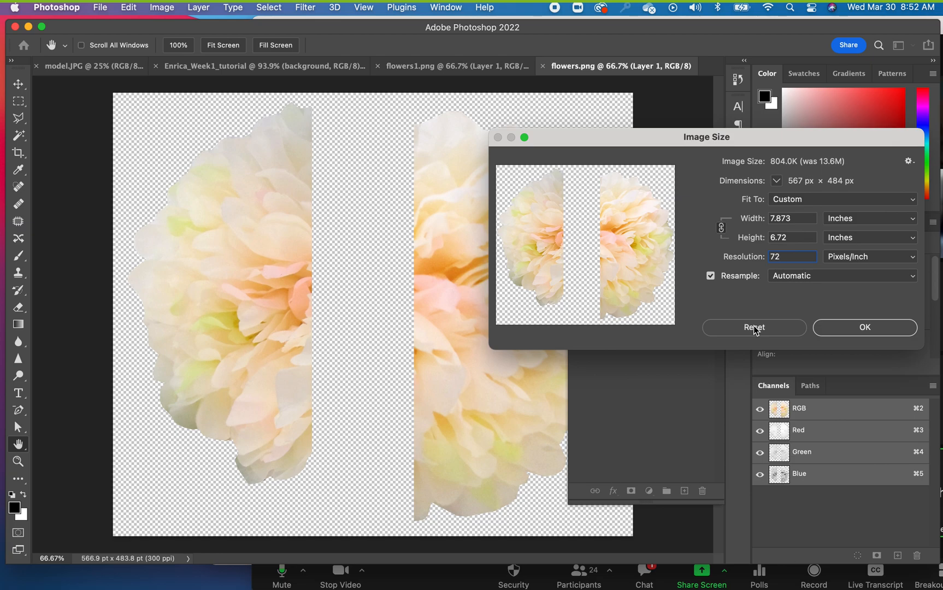
alt+click(754, 328)
Step: Turn off Resample and set the flowers.png resolution to 72 pixels/inch
click(710, 275)
drag(785, 257, 770, 258)
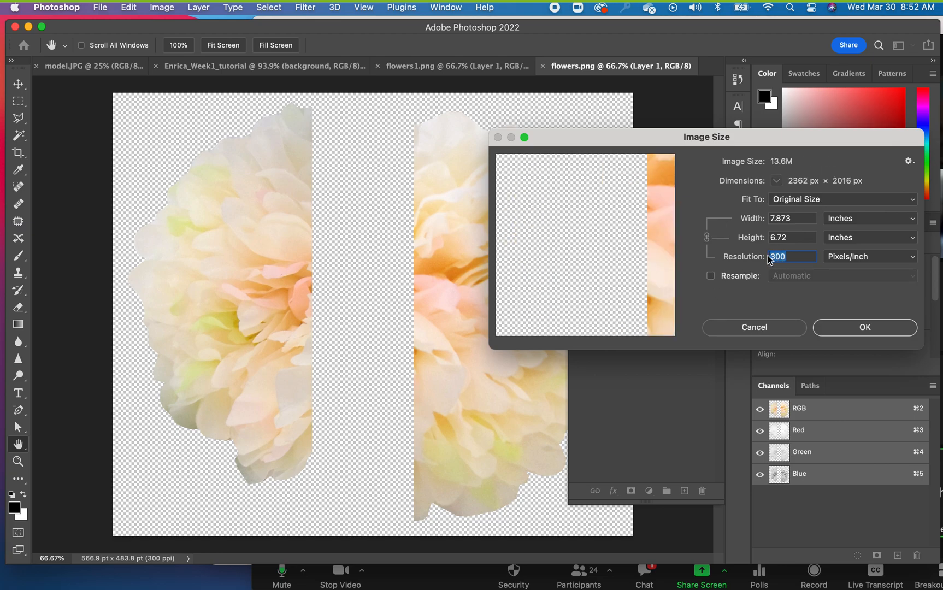
text(72)
click(838, 325)
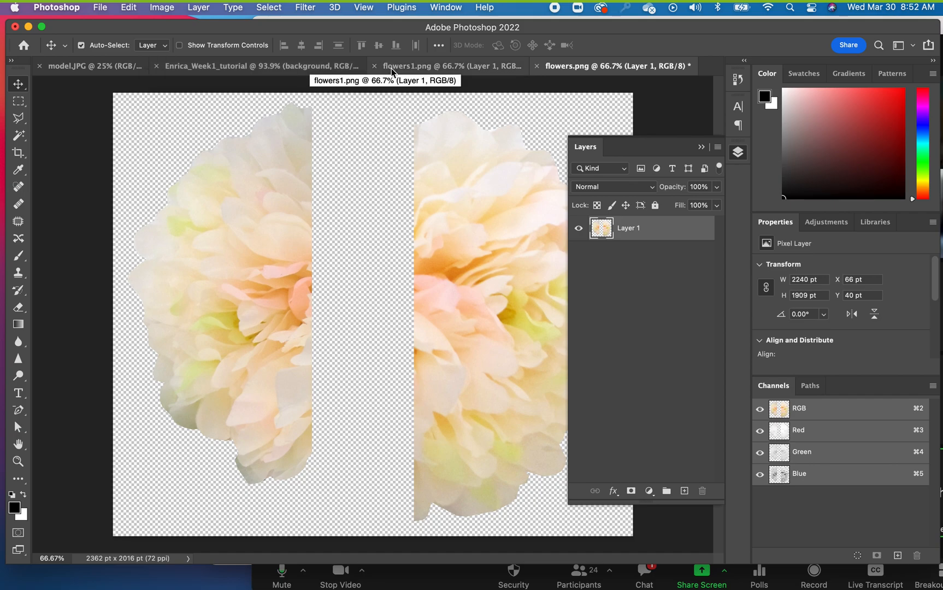
Step: Place flowers.png from the tutorial1 folder as an embedded object in the gorilla collage, and delete the placed flowers layer
click(218, 67)
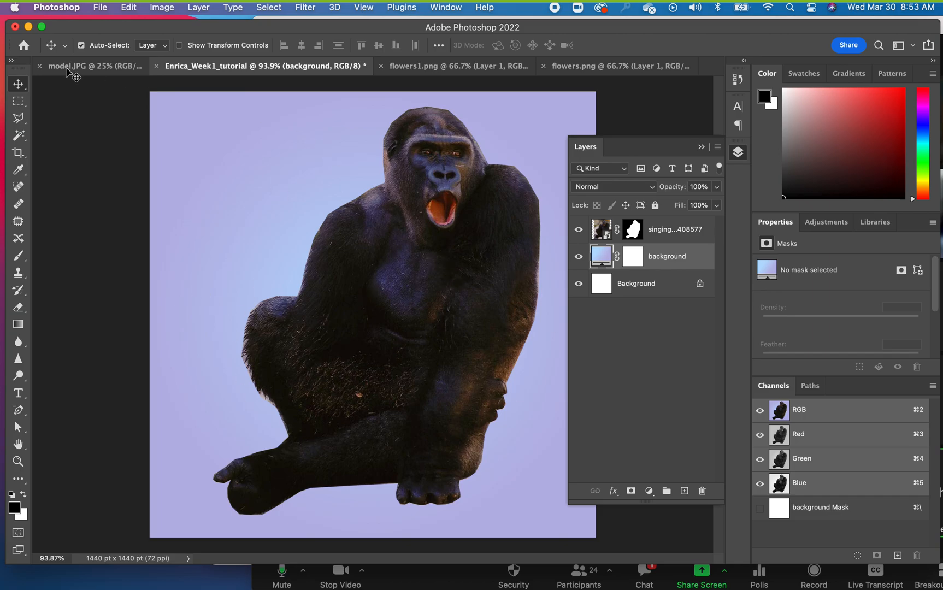
click(99, 11)
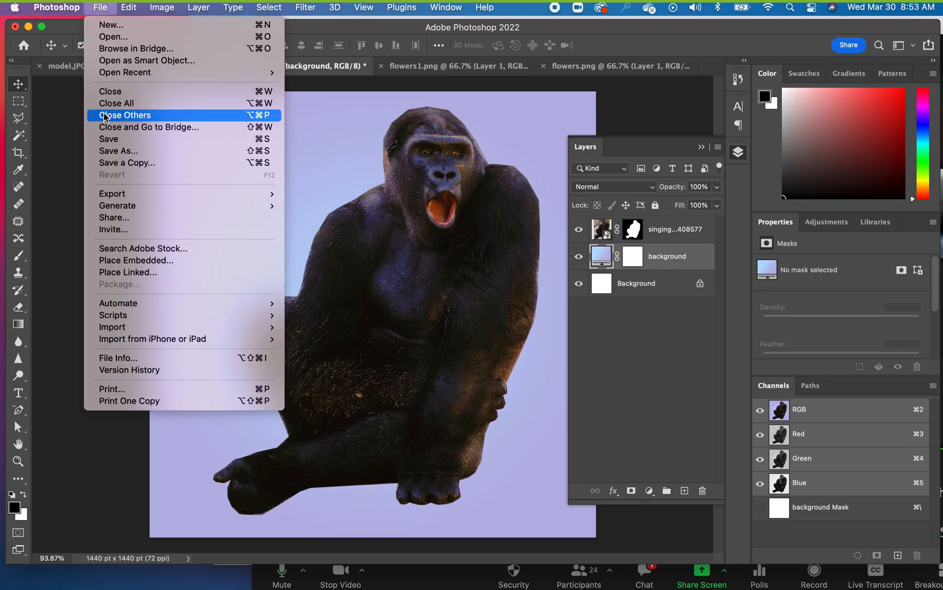
click(135, 261)
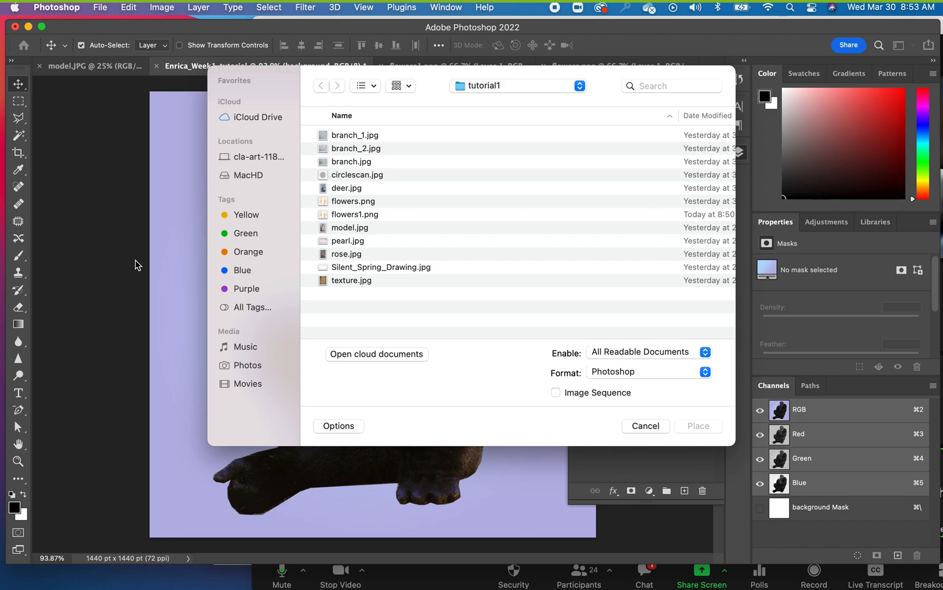
click(340, 202)
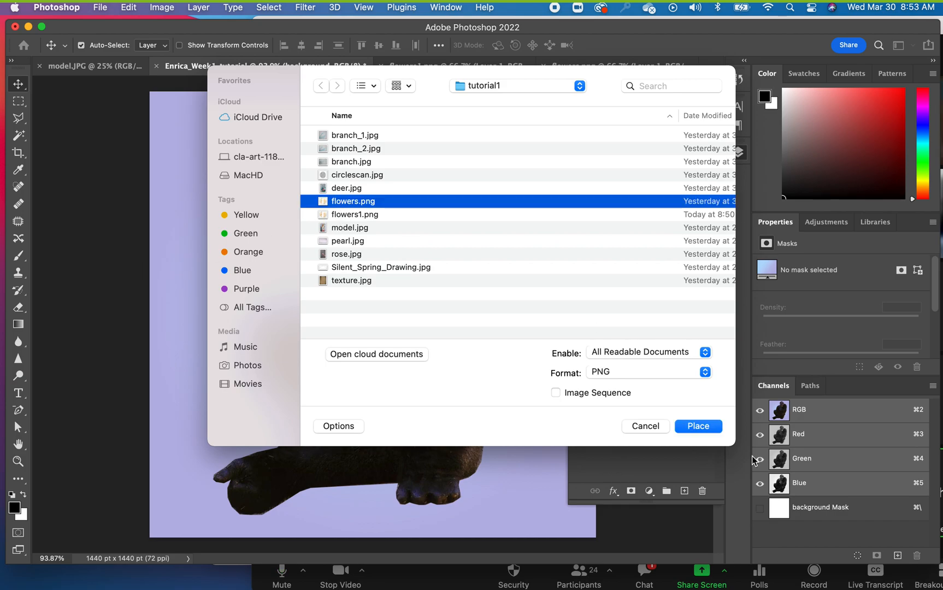
click(701, 427)
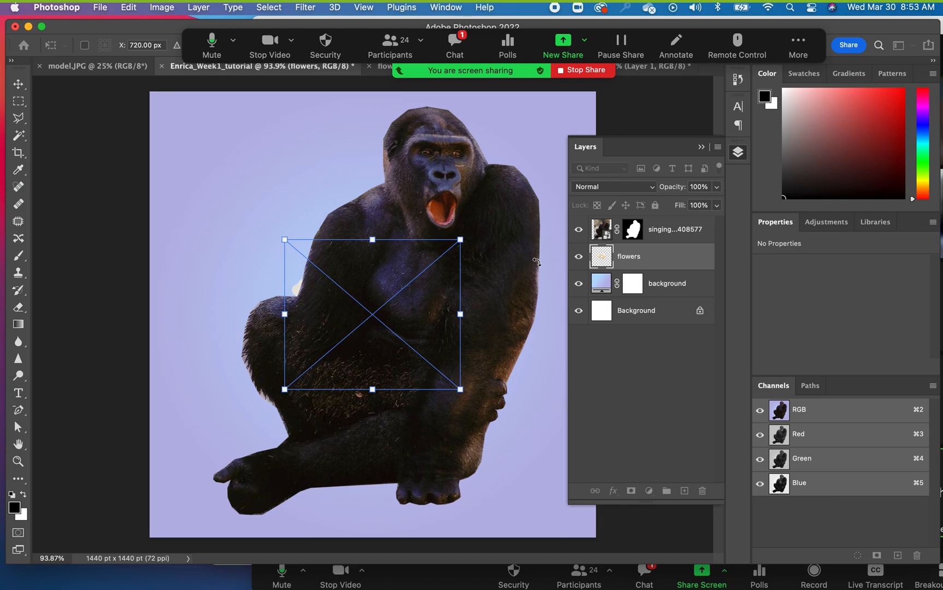
key(Return)
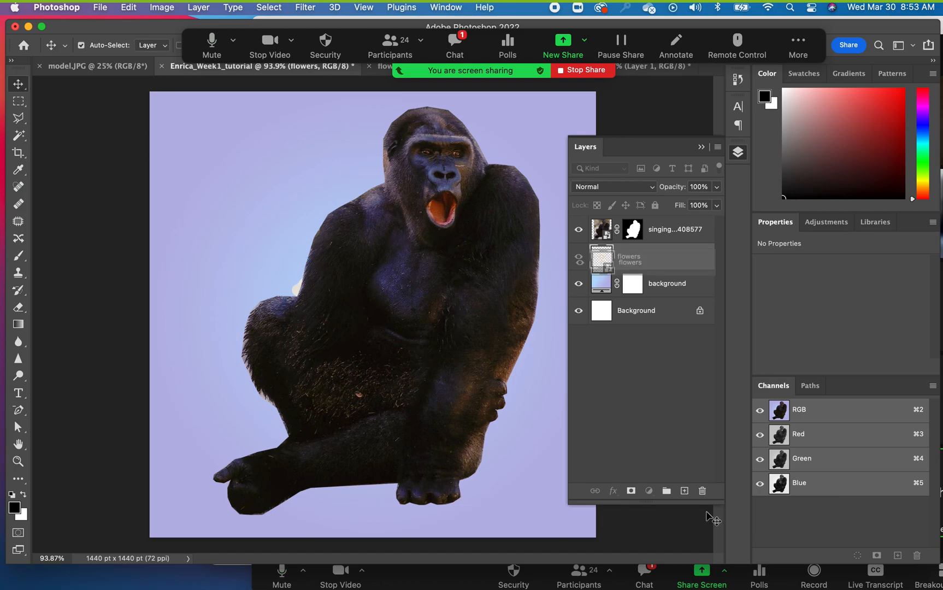
click(474, 241)
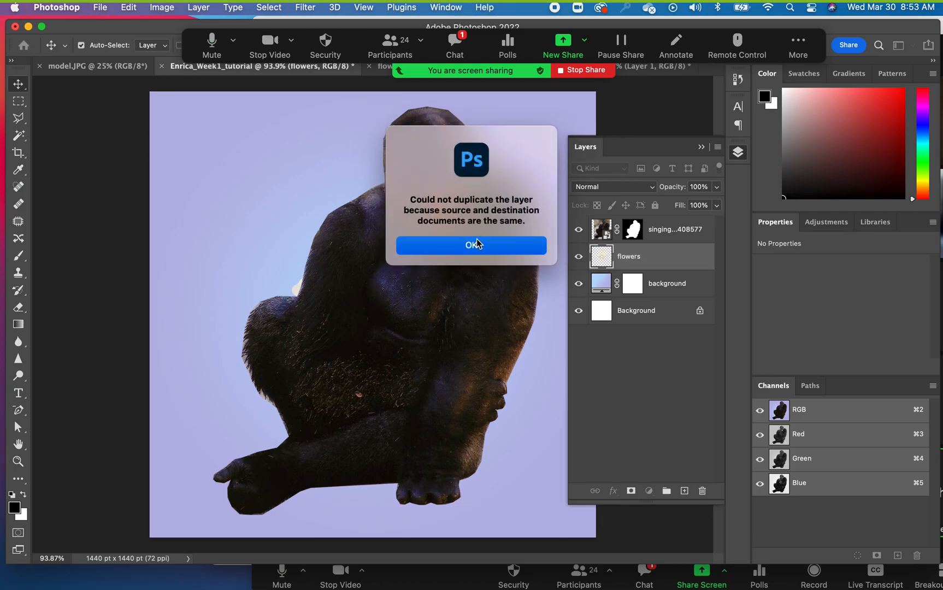
drag(694, 480, 702, 491)
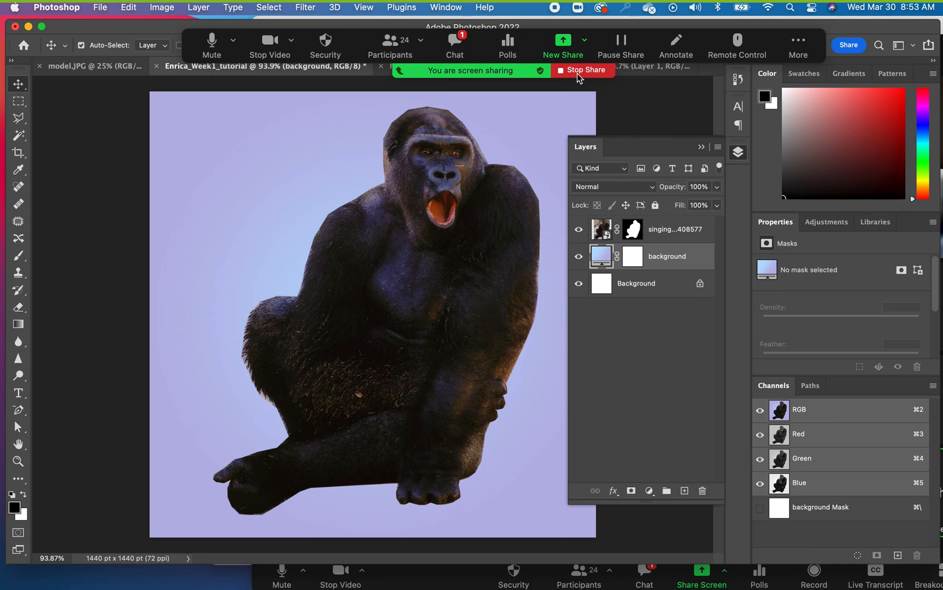
Step: Hide the floating meeting controls of the screen share
click(797, 48)
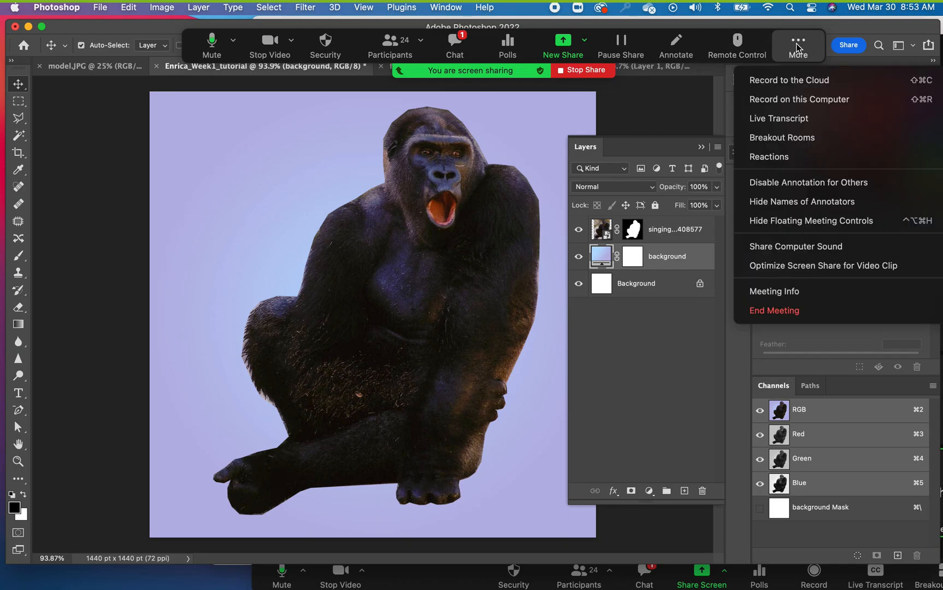
click(775, 224)
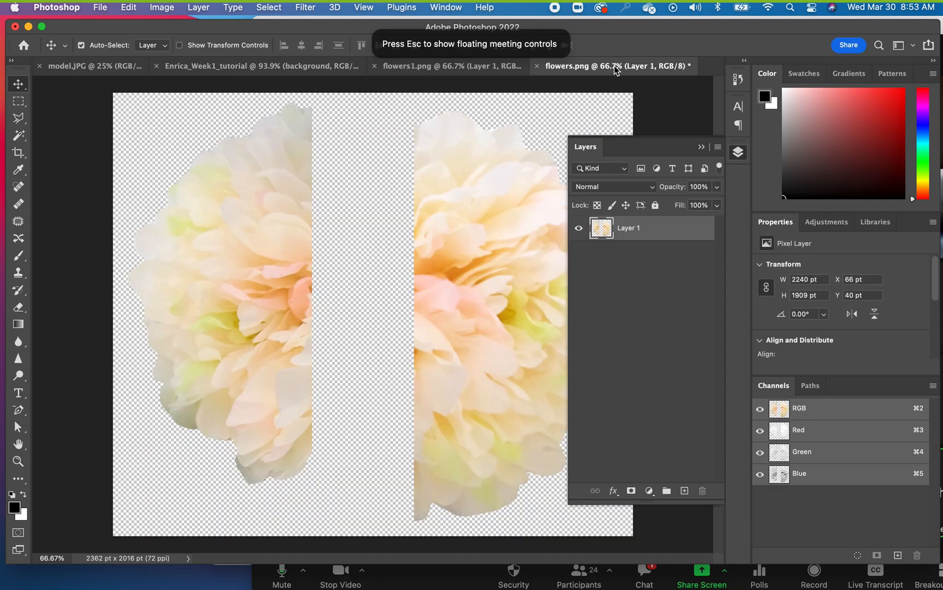
Step: Check the image size and resolution of flowers.png without changing them
click(610, 67)
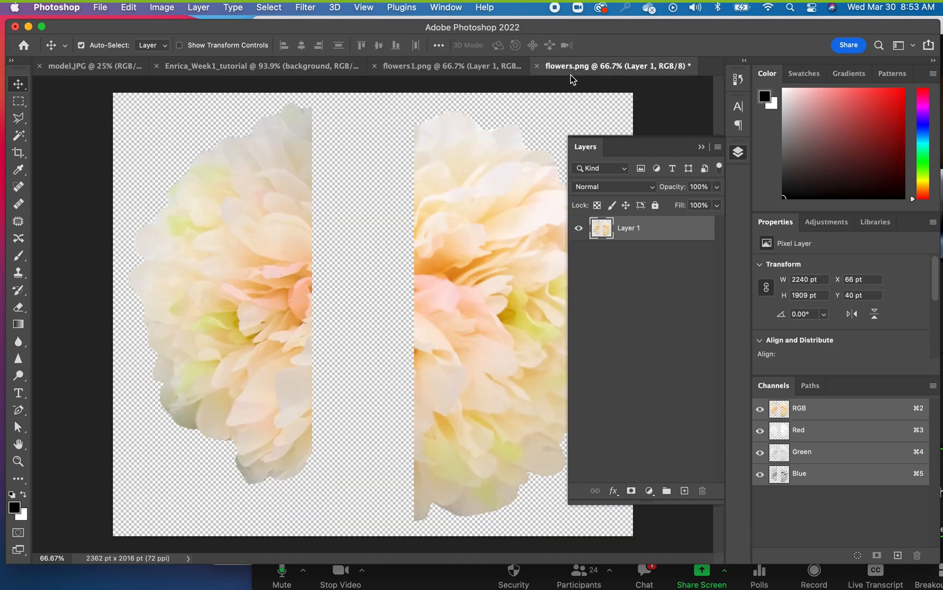
click(162, 8)
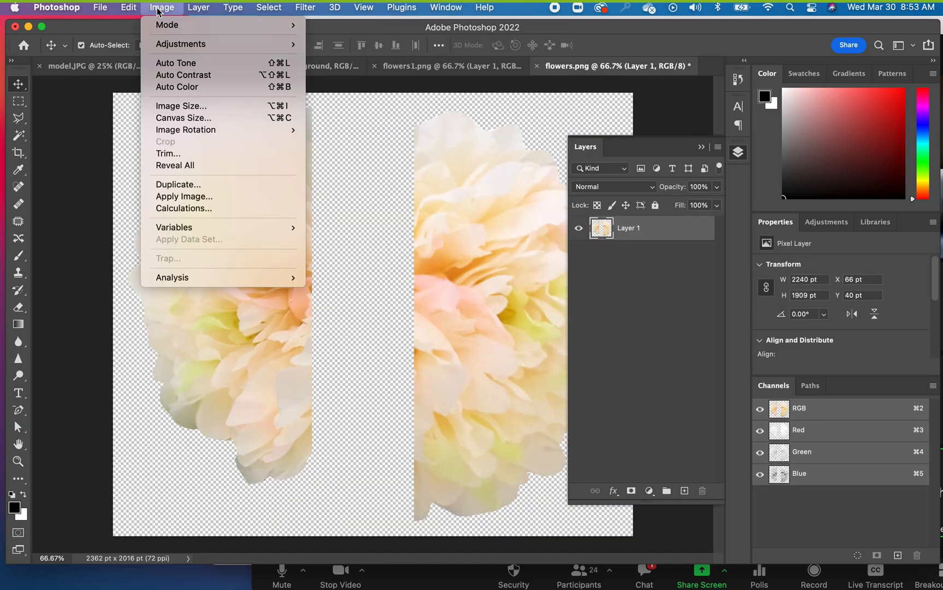
click(167, 109)
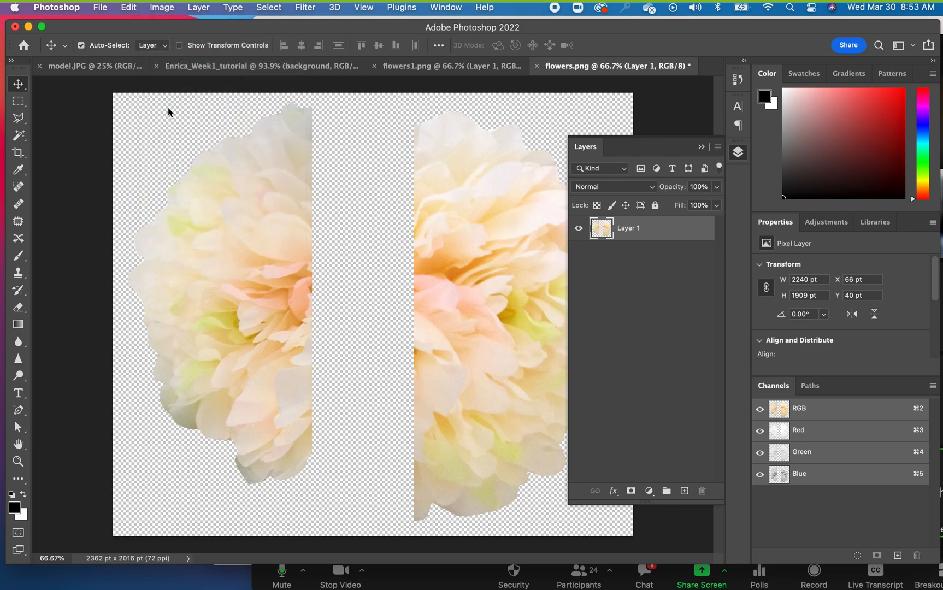
click(726, 328)
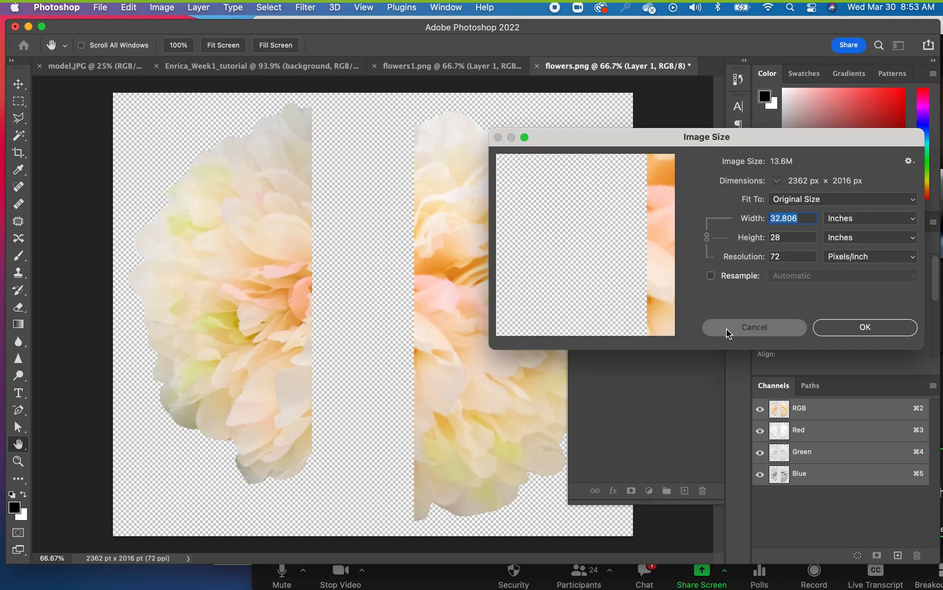
Step: Save and close flowers.png, and close flowers1.png to return to the gorilla collage
key(super+s)
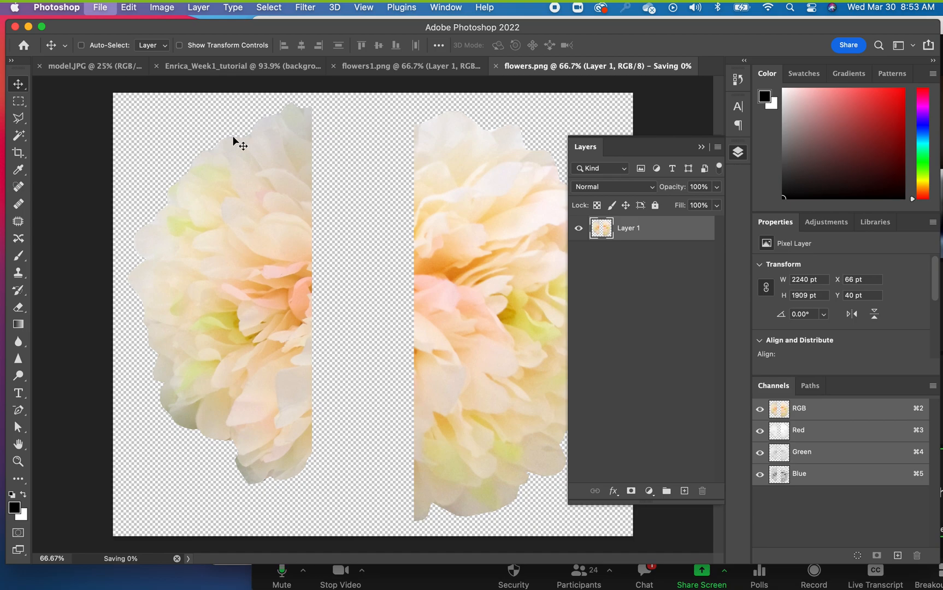
click(491, 66)
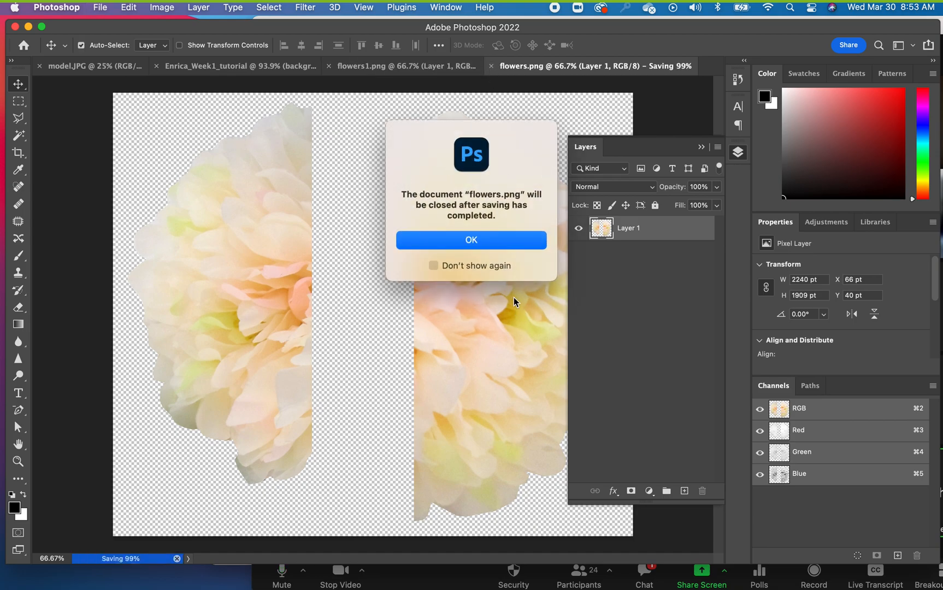
click(492, 245)
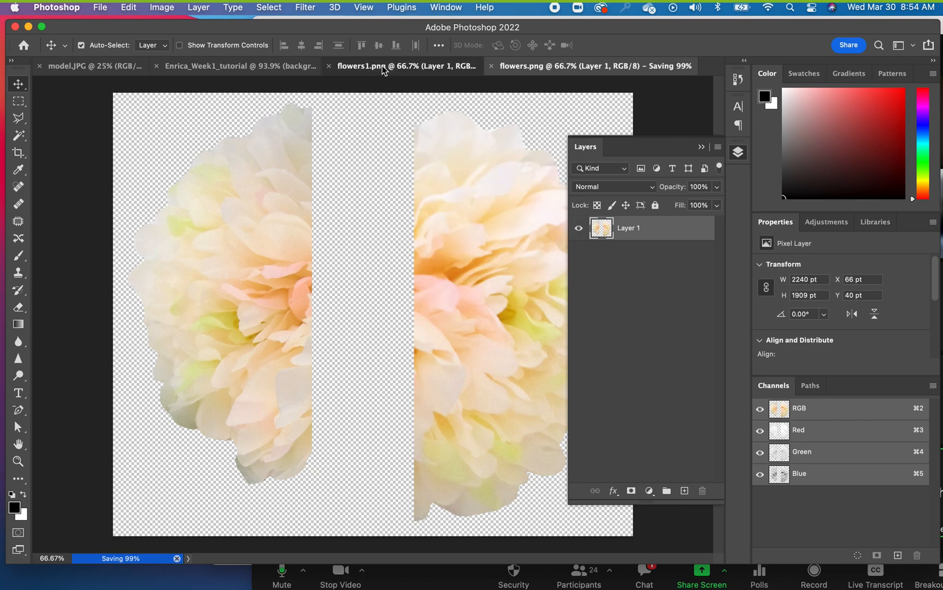
click(383, 68)
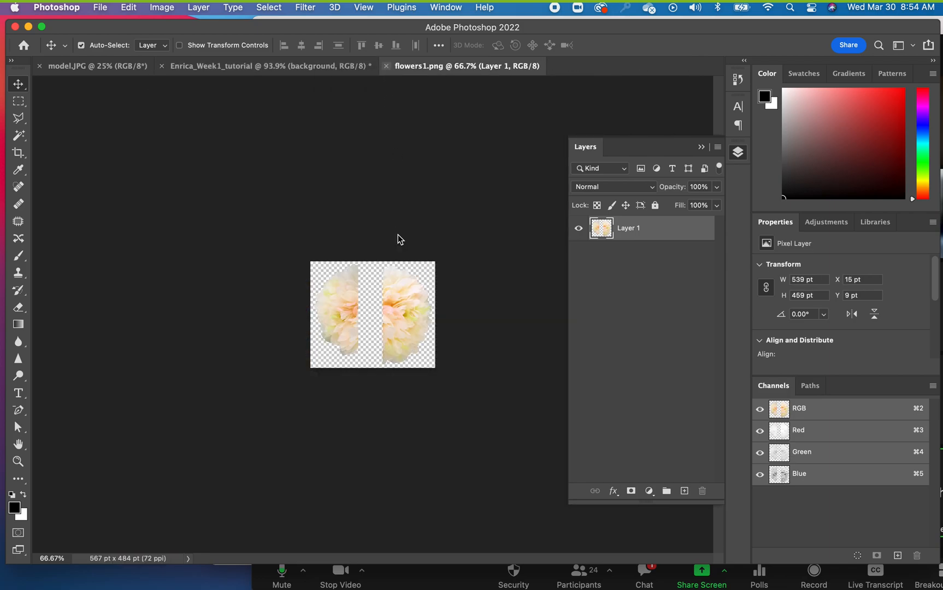
key(super+w)
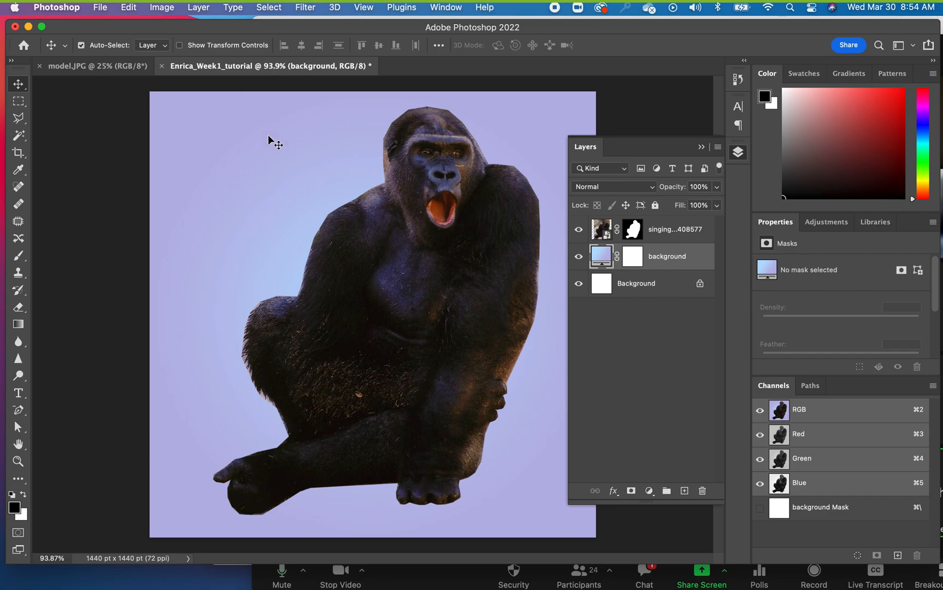
Step: Place the saved flowers.png from the tutorial1 folder as an embedded object between the gorilla and the gradient background
click(101, 7)
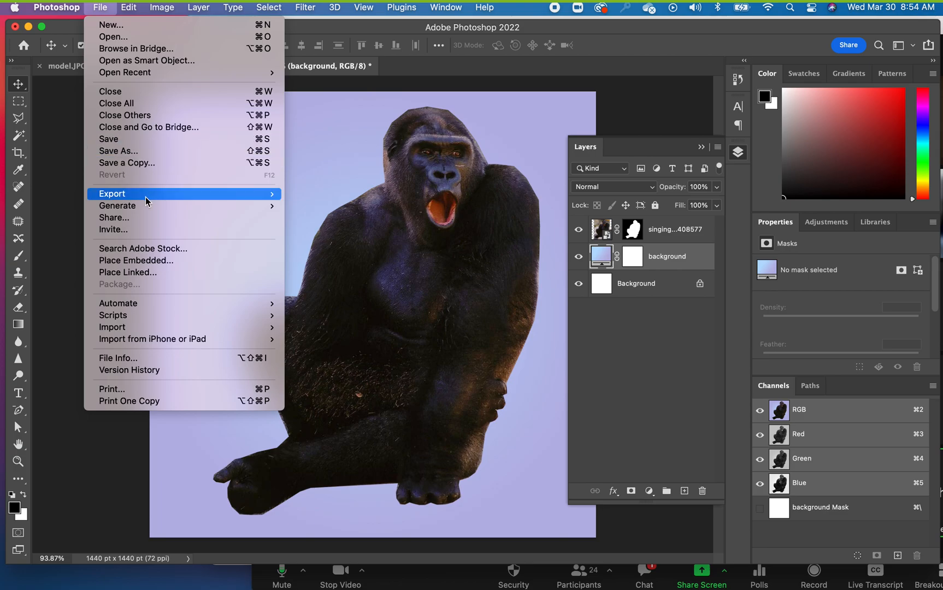
click(149, 261)
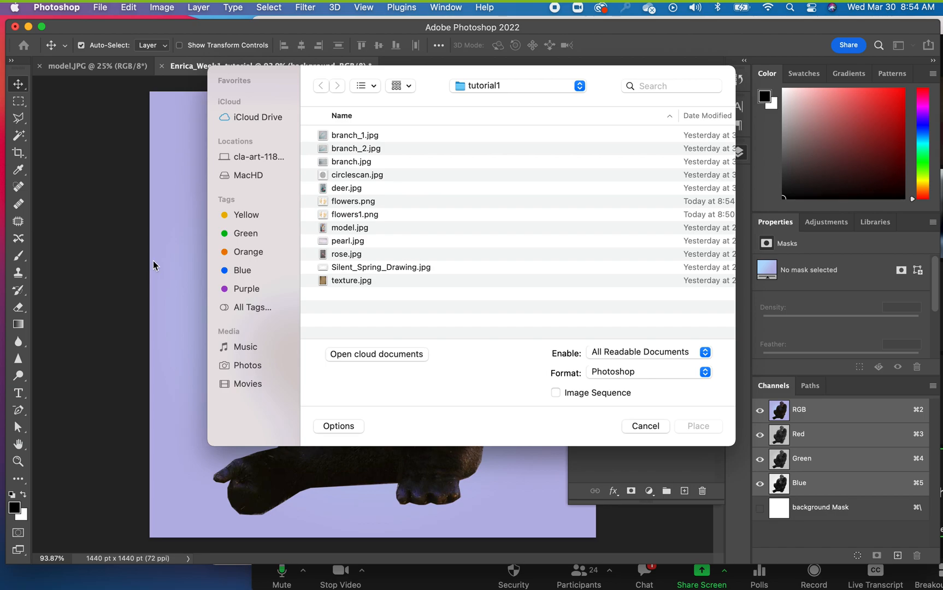
click(344, 206)
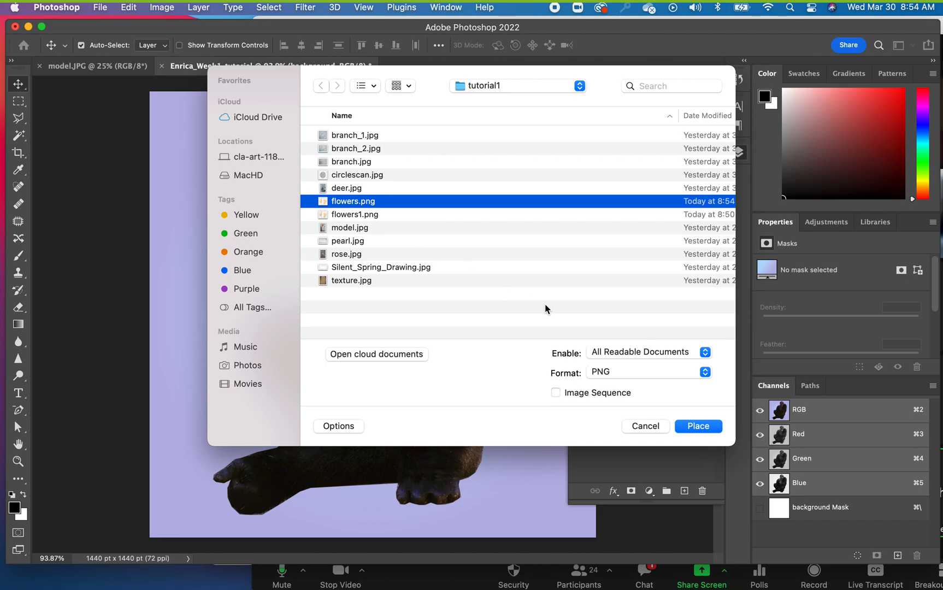
click(694, 426)
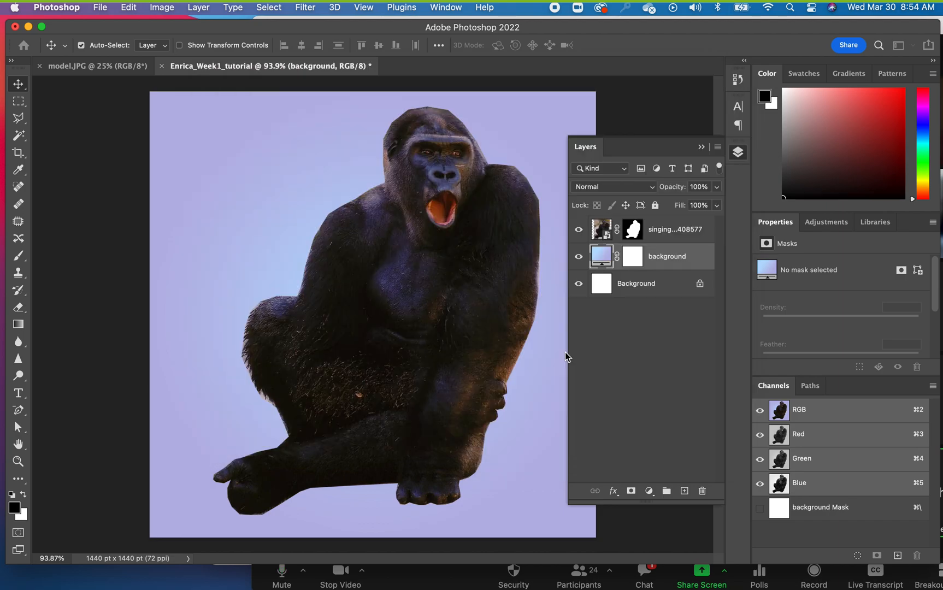
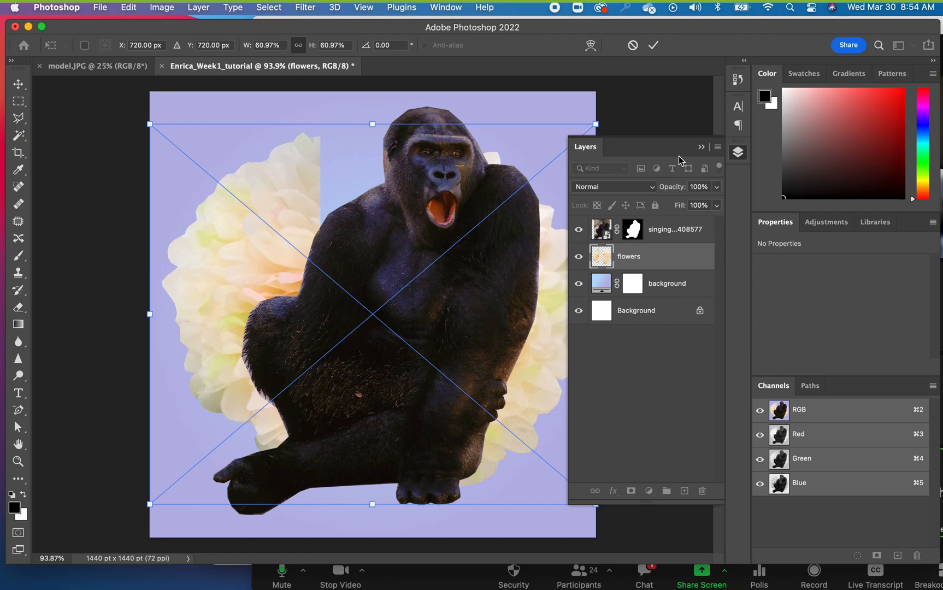
Step: Rotate the placed flowers by about 39°, scale them to about 63% by 61%, and position them centrally behind the gorilla
click(701, 147)
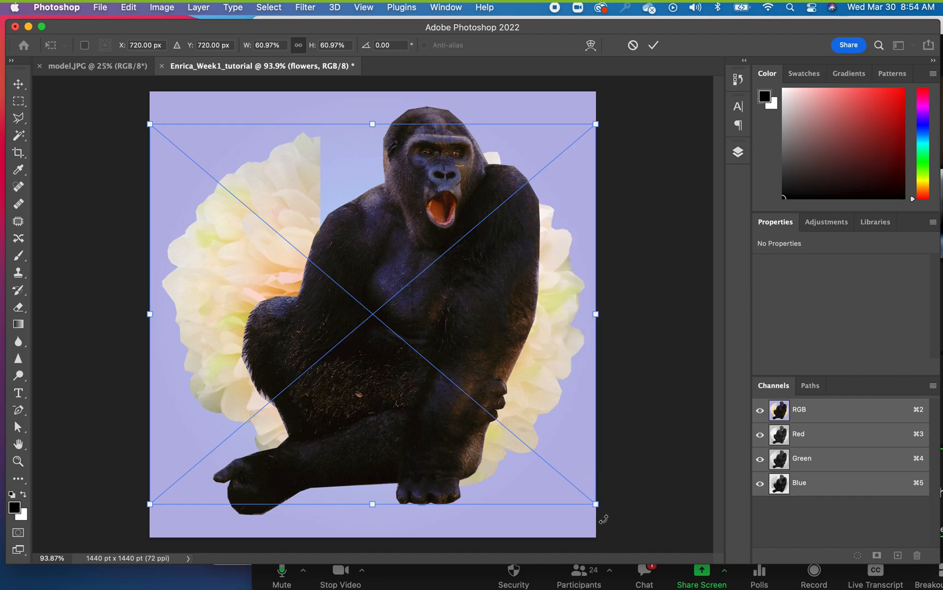
drag(568, 528, 406, 514)
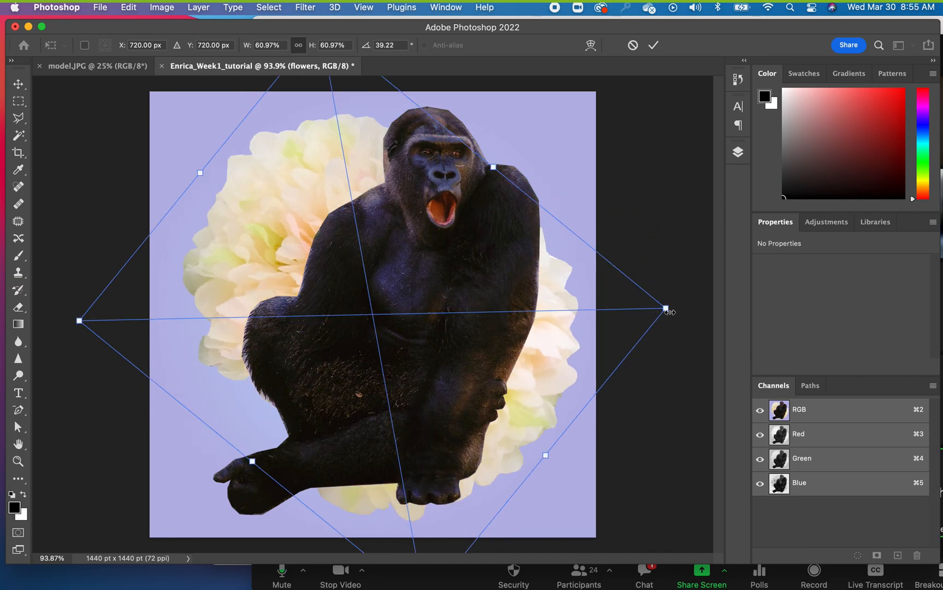
drag(665, 309, 705, 309)
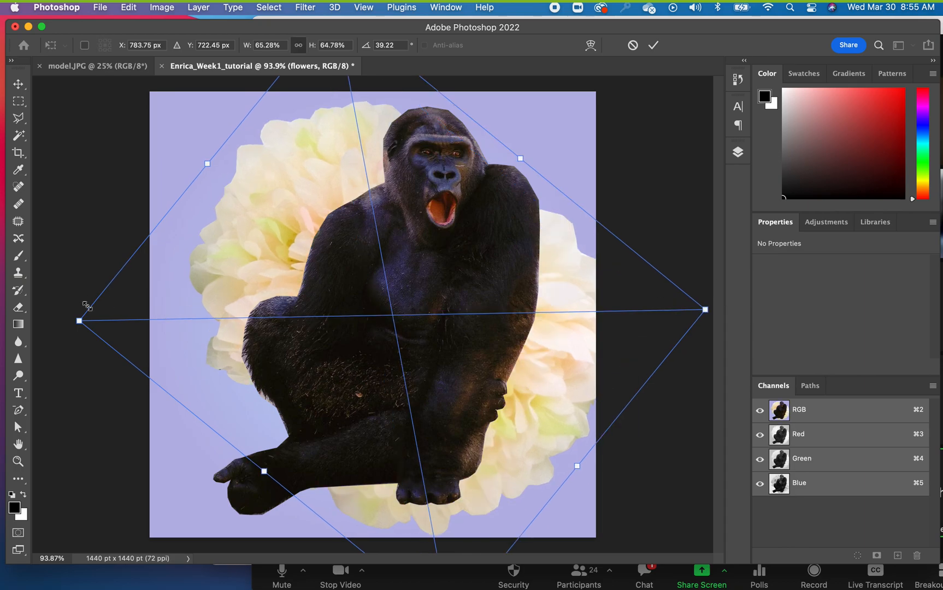
drag(61, 317, 108, 313)
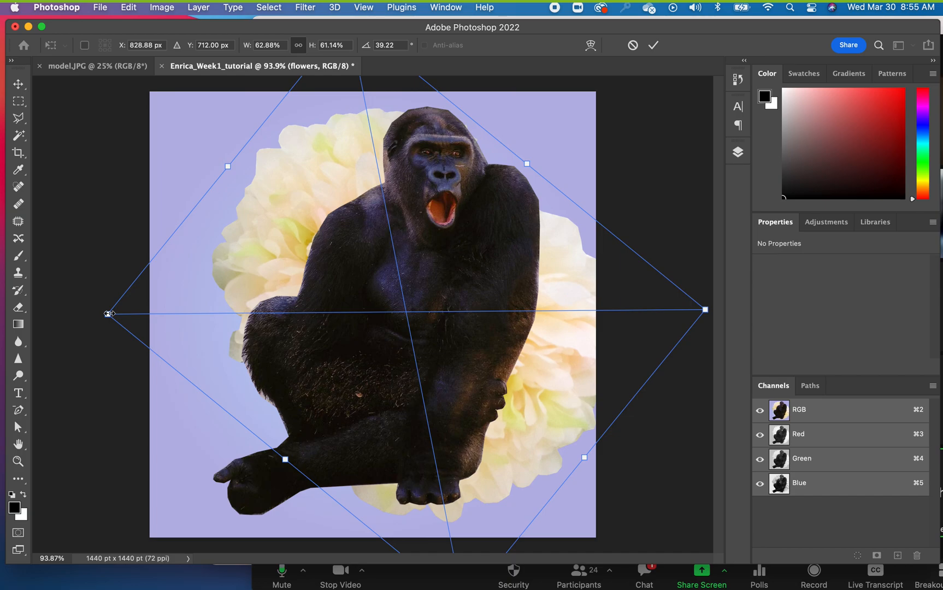
drag(249, 267, 230, 268)
key(Return)
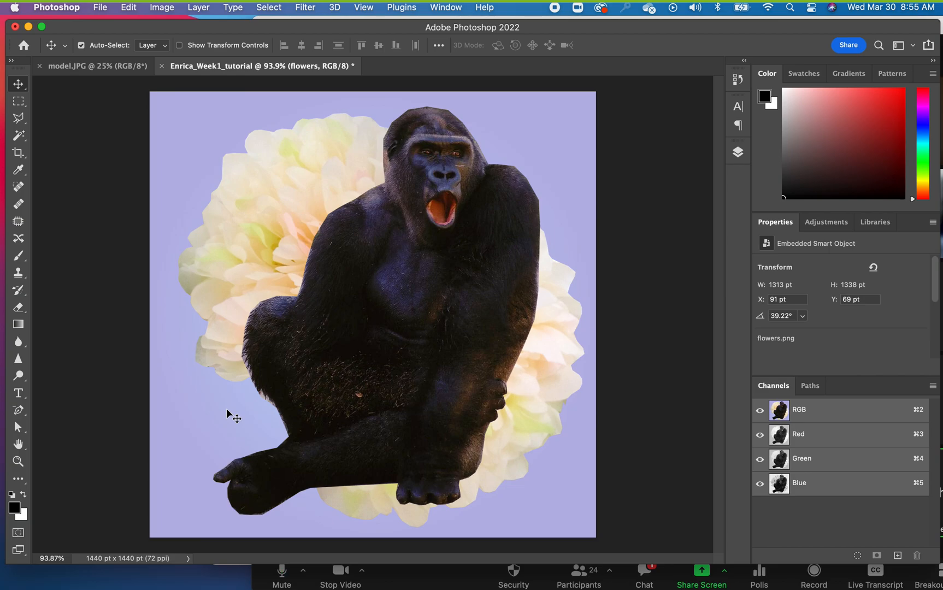
click(738, 153)
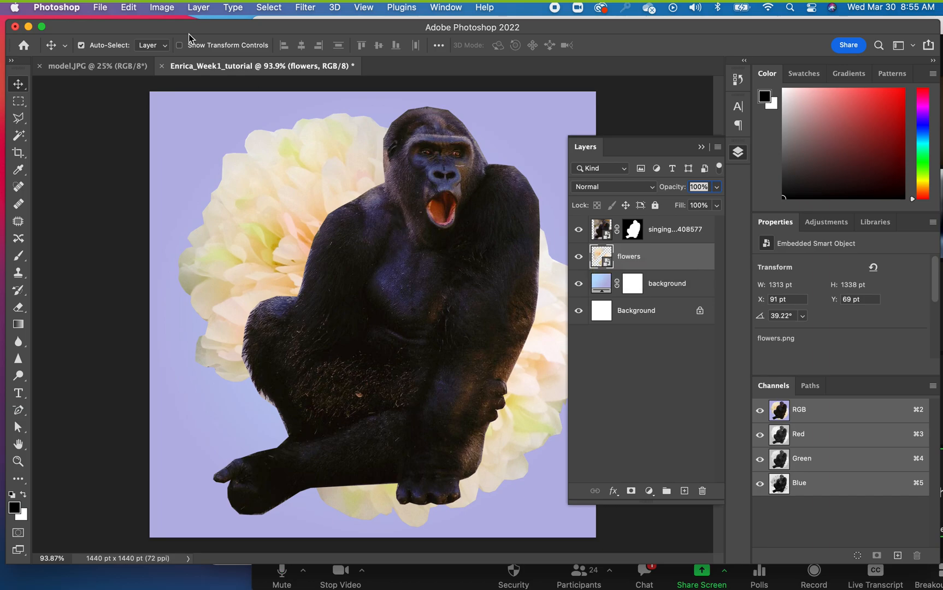
click(161, 8)
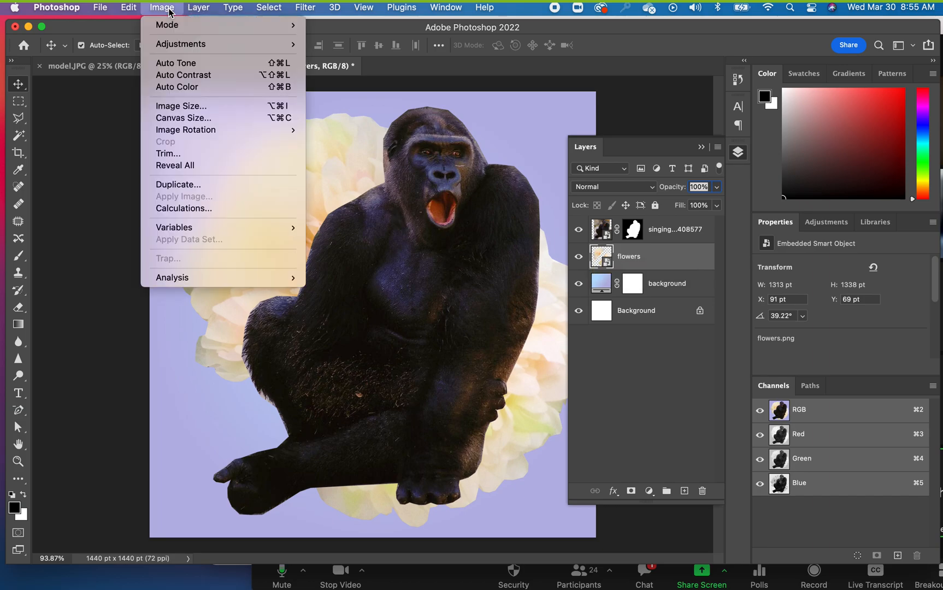
mouse_move(185, 47)
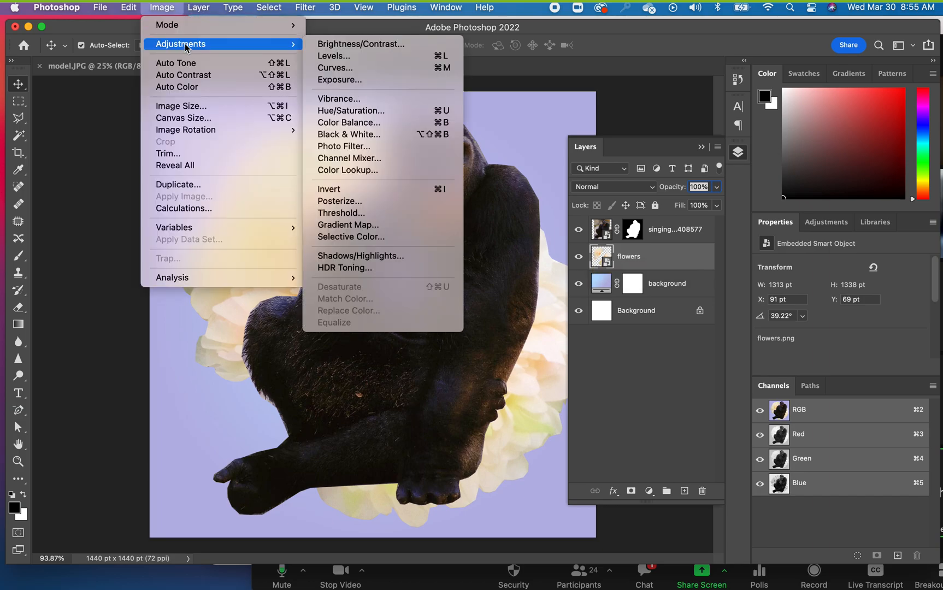
click(367, 111)
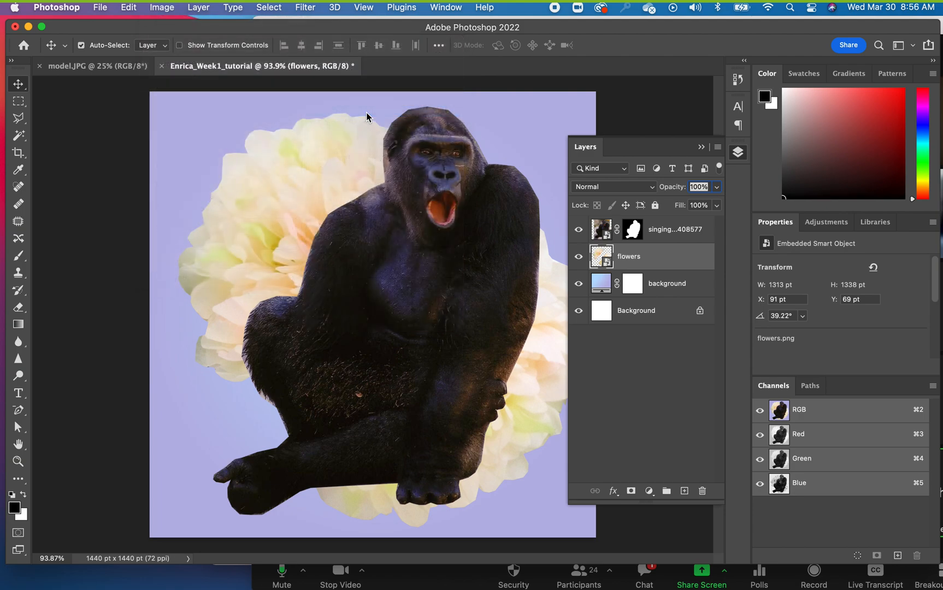
drag(474, 135, 205, 289)
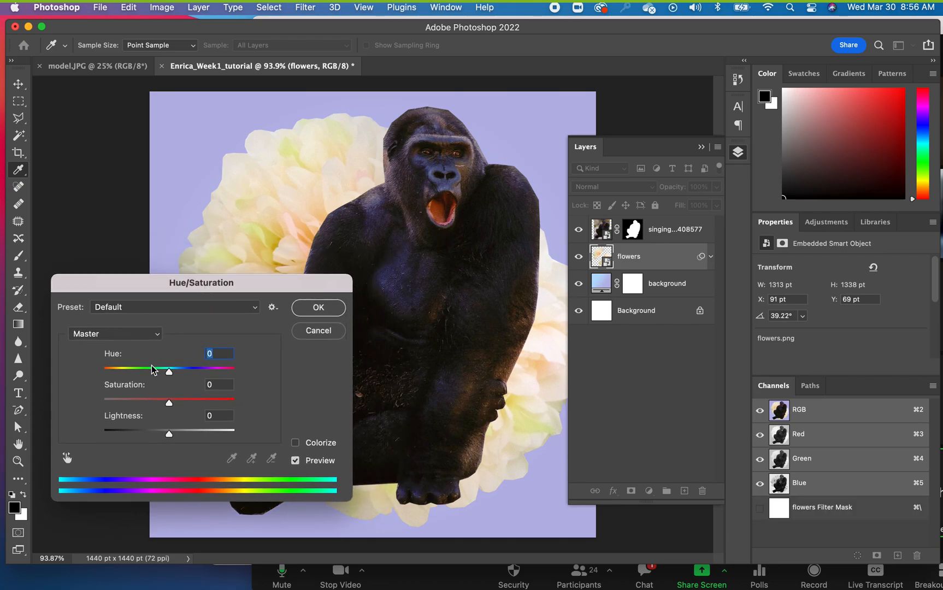
click(169, 371)
click(202, 373)
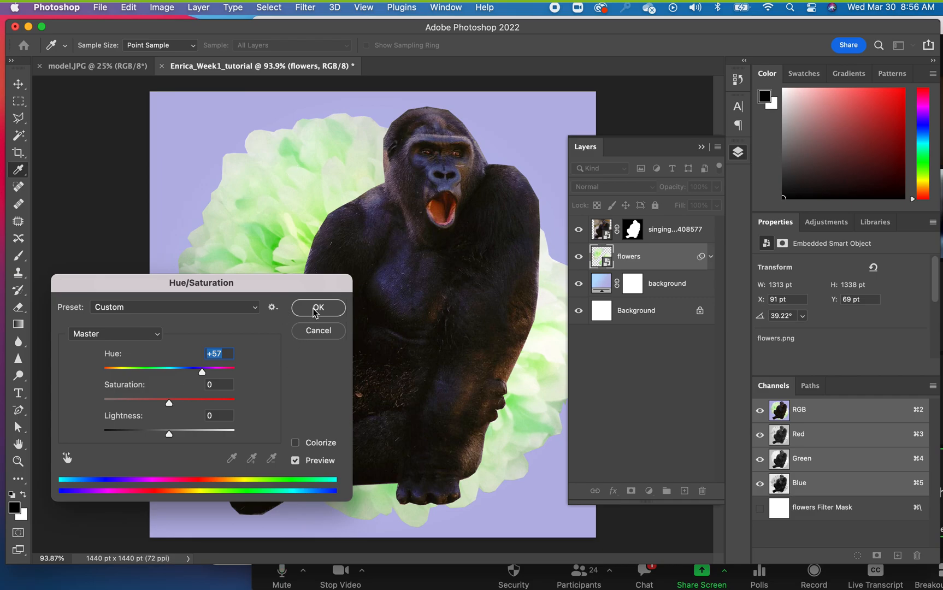
click(309, 334)
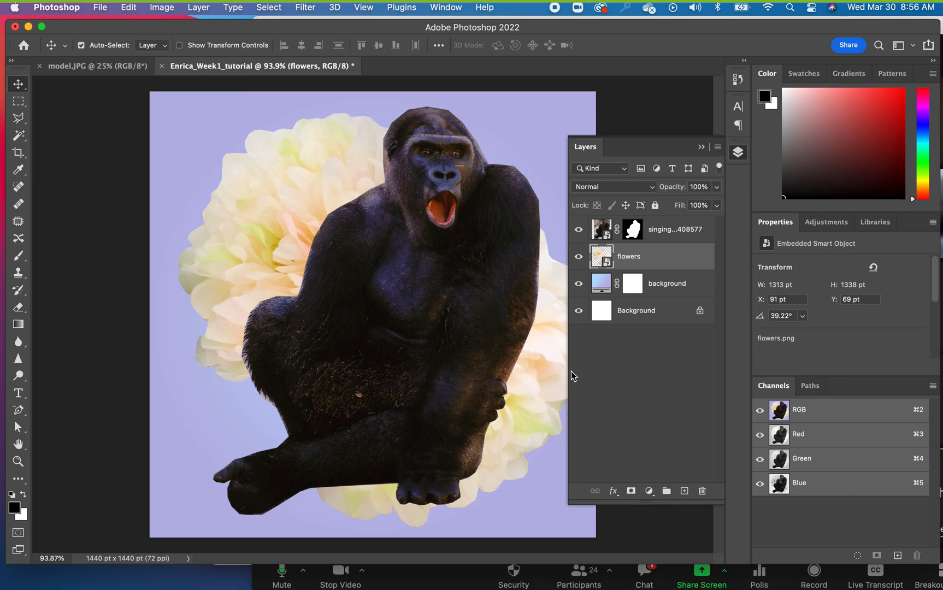
Step: Add an unmasked Hue/Saturation adjustment layer above the flowers with Hue -46, and toggle its visibility to compare the effect
click(649, 491)
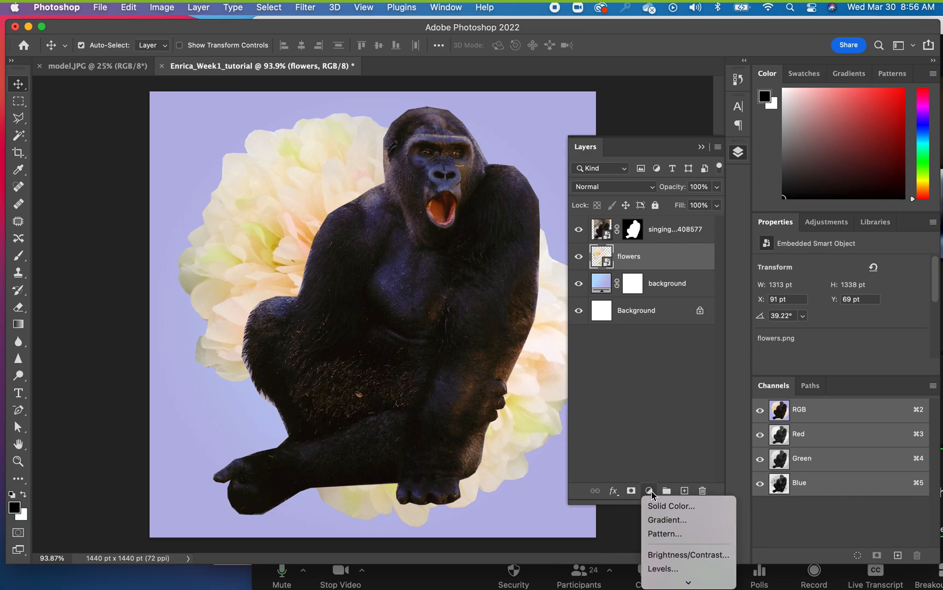
mouse_move(662, 583)
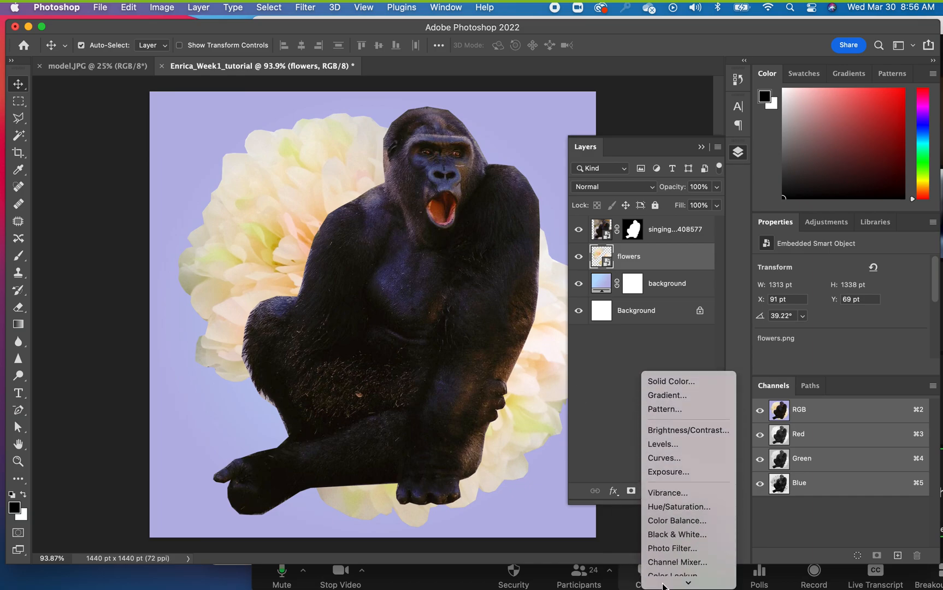
click(670, 506)
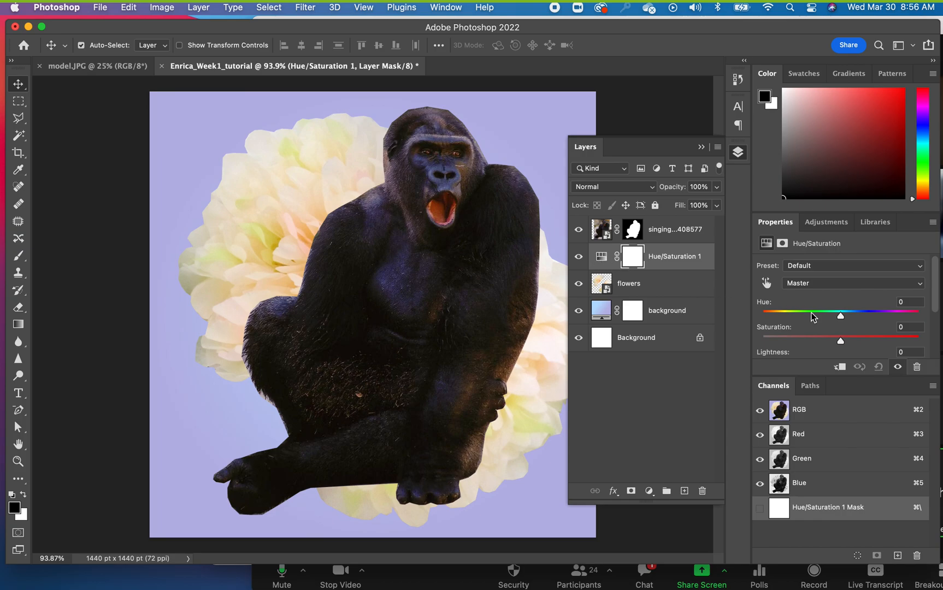
drag(839, 317, 808, 318)
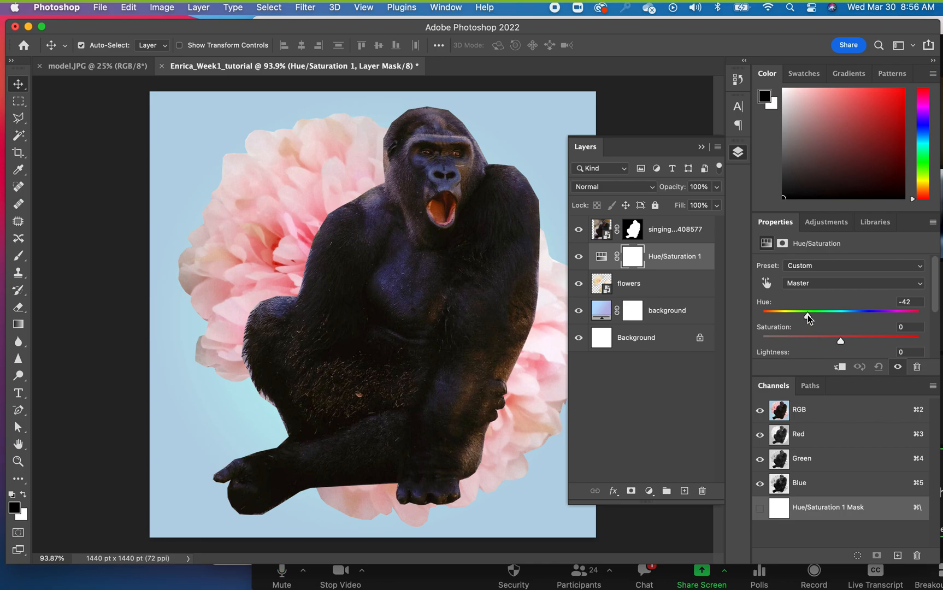
click(670, 406)
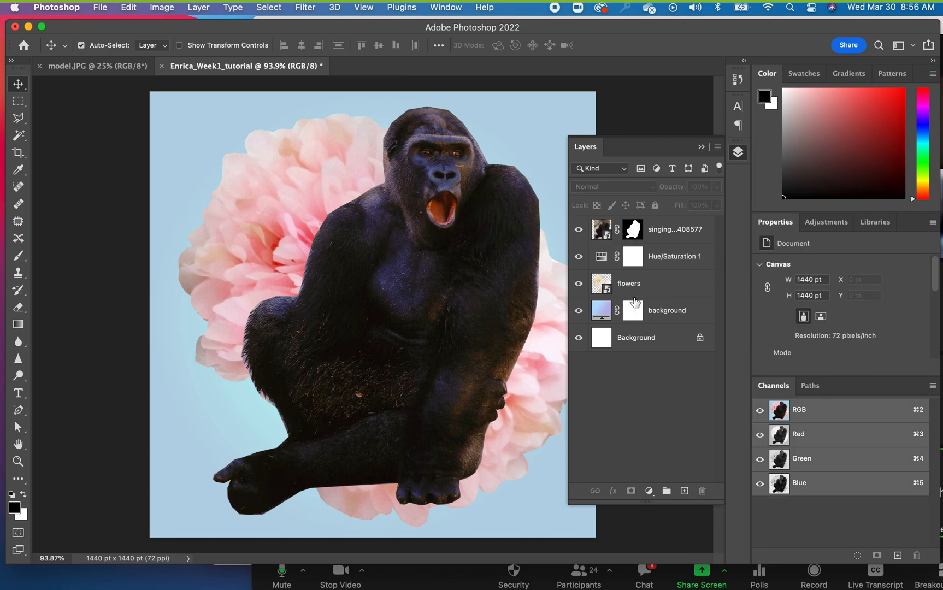
click(655, 317)
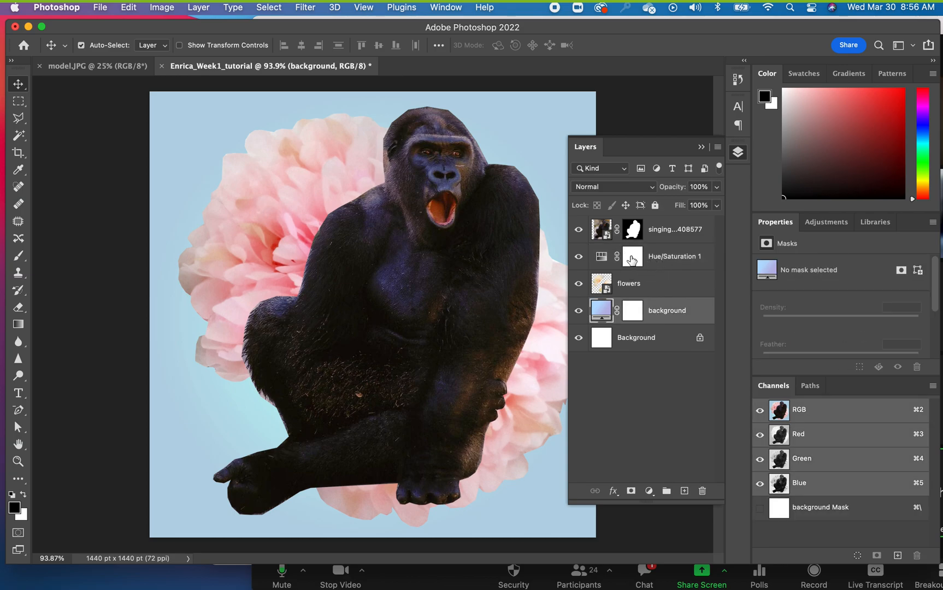
click(604, 259)
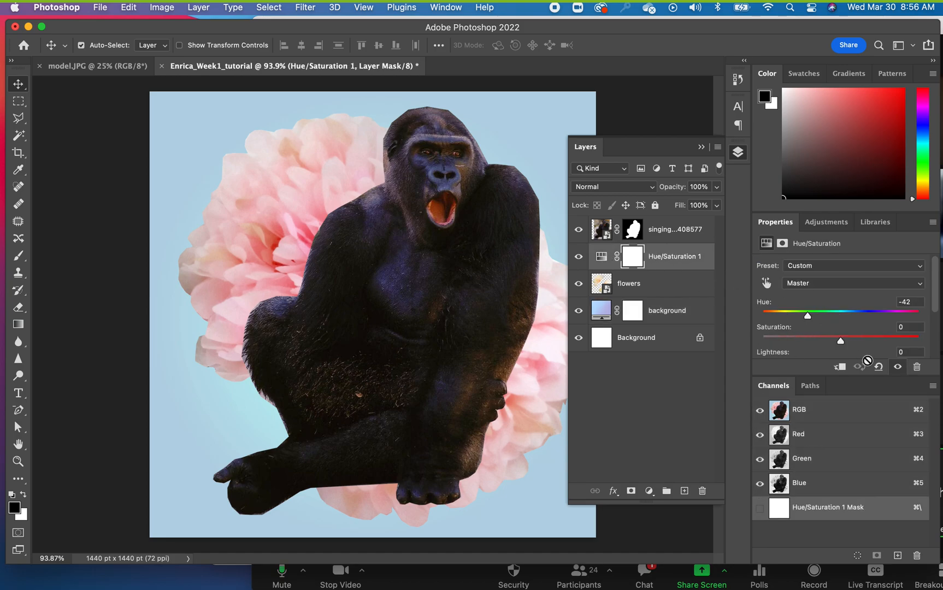
mouse_move(808, 318)
mouse_down()
mouse_move(789, 317)
mouse_move(805, 317)
mouse_up()
click(578, 258)
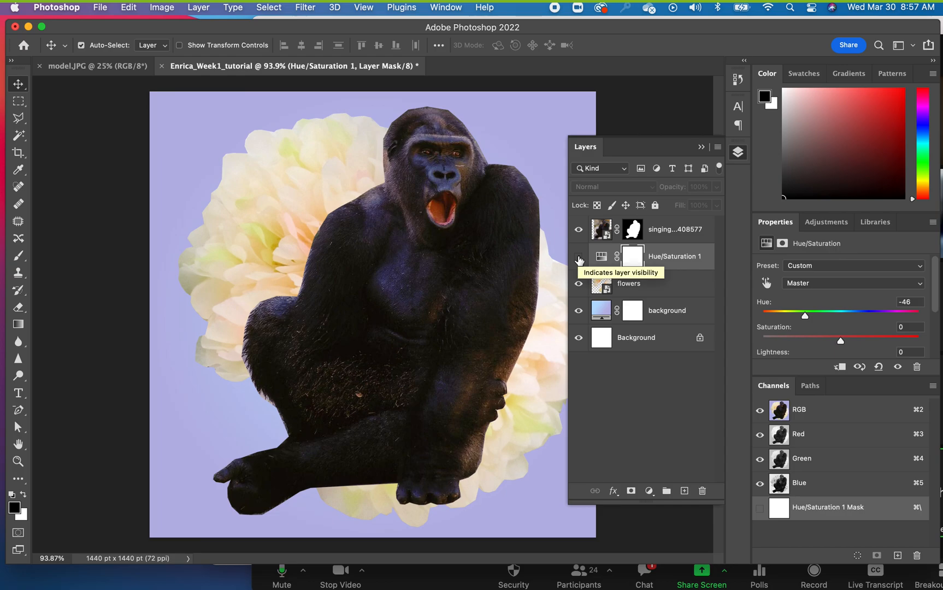
click(579, 258)
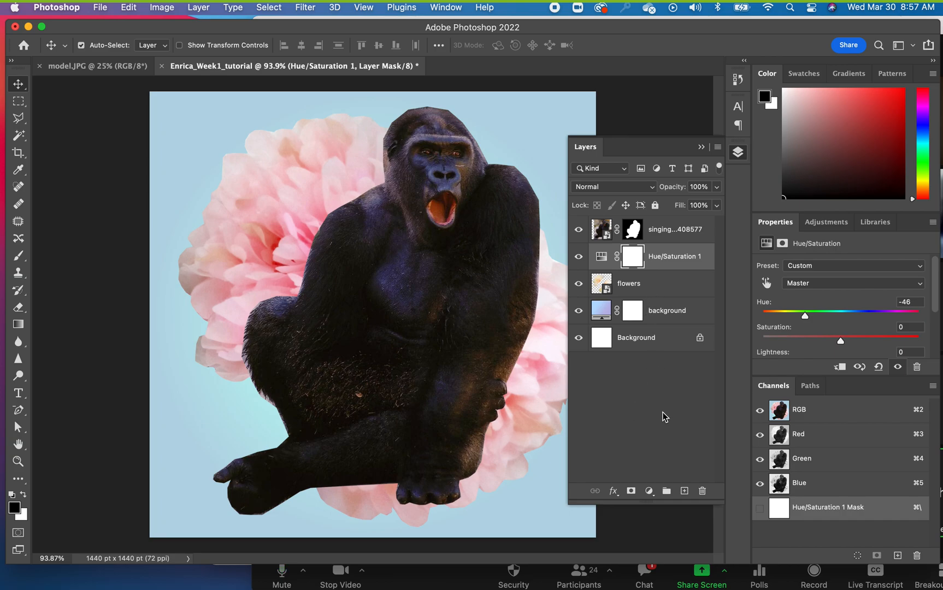
Step: Delete the Hue/Saturation adjustment layer above the flowers along with its mask
click(703, 492)
click(497, 219)
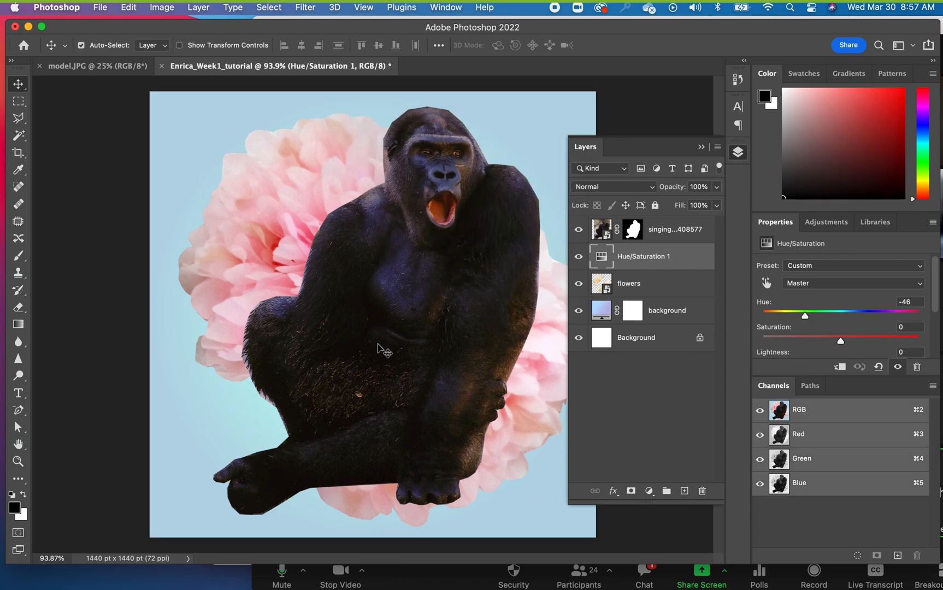
drag(598, 258, 702, 491)
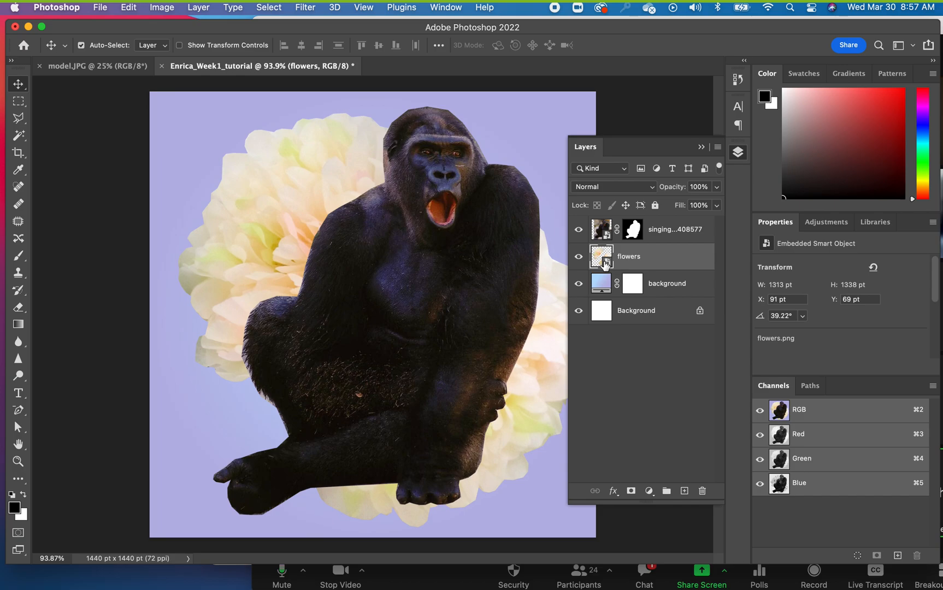
Step: Load the flowers layer's outline as a selection and add a Hue/Saturation adjustment layer masked to that shape
key(super)
super+click(599, 258)
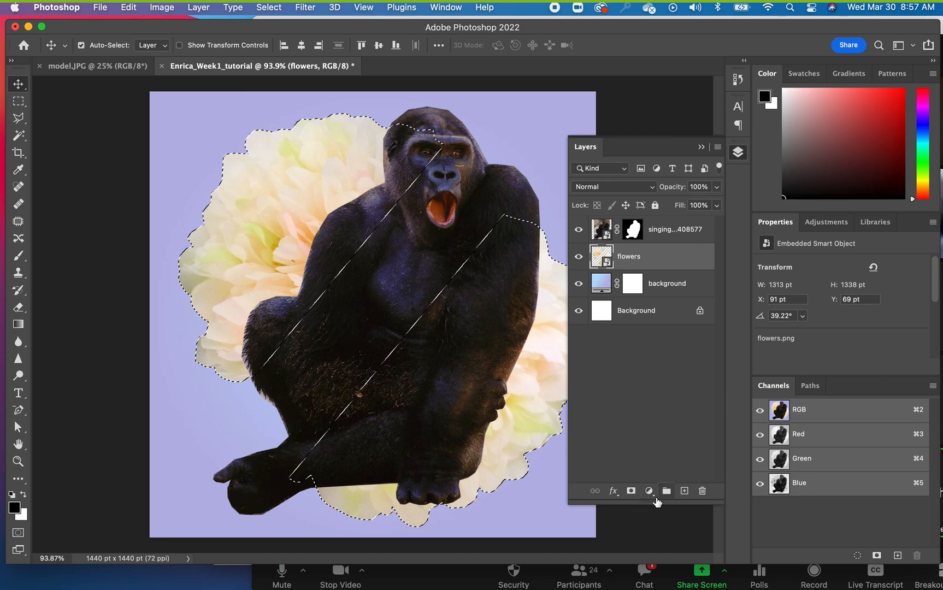
click(649, 491)
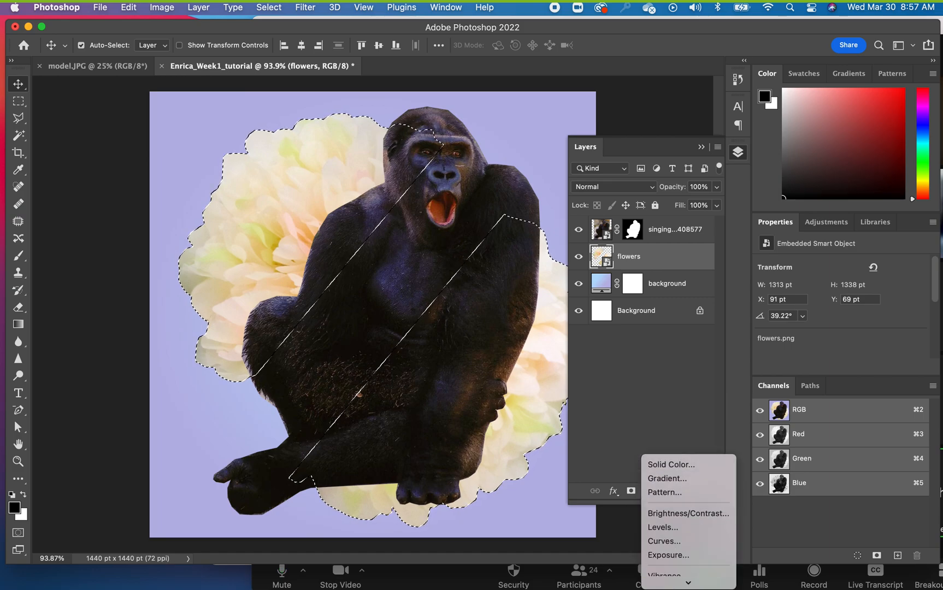
scroll(677, 551, down, 3)
click(662, 495)
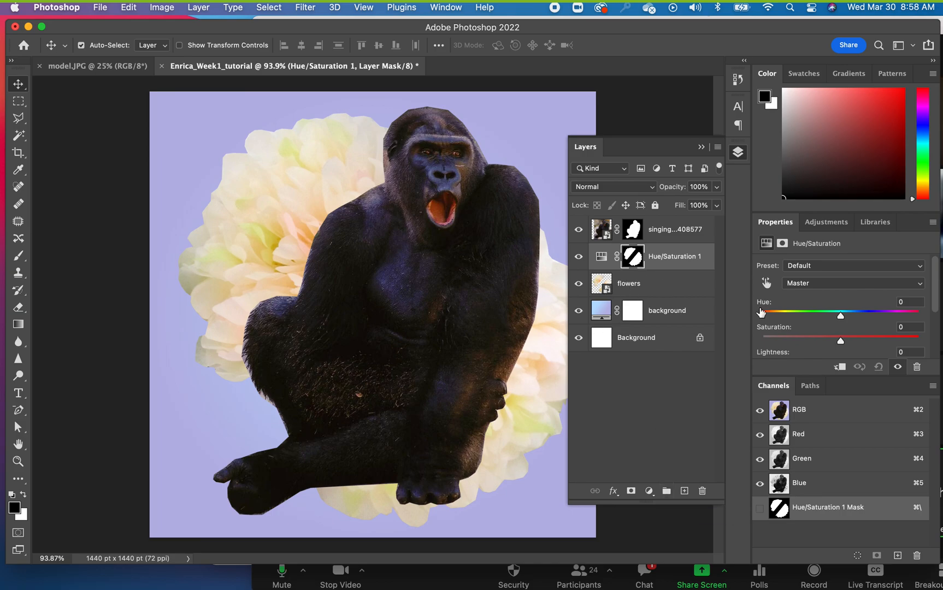
Step: Set the masked adjustment's Hue to -46 and Saturation to +22, and compare the flowers with it off and on
drag(830, 322, 805, 319)
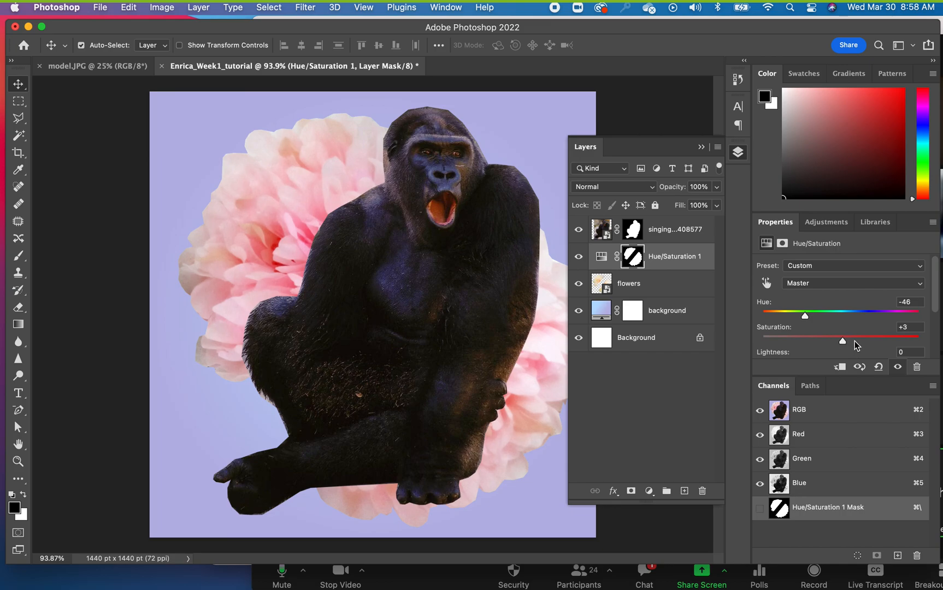
drag(858, 339, 861, 339)
click(579, 258)
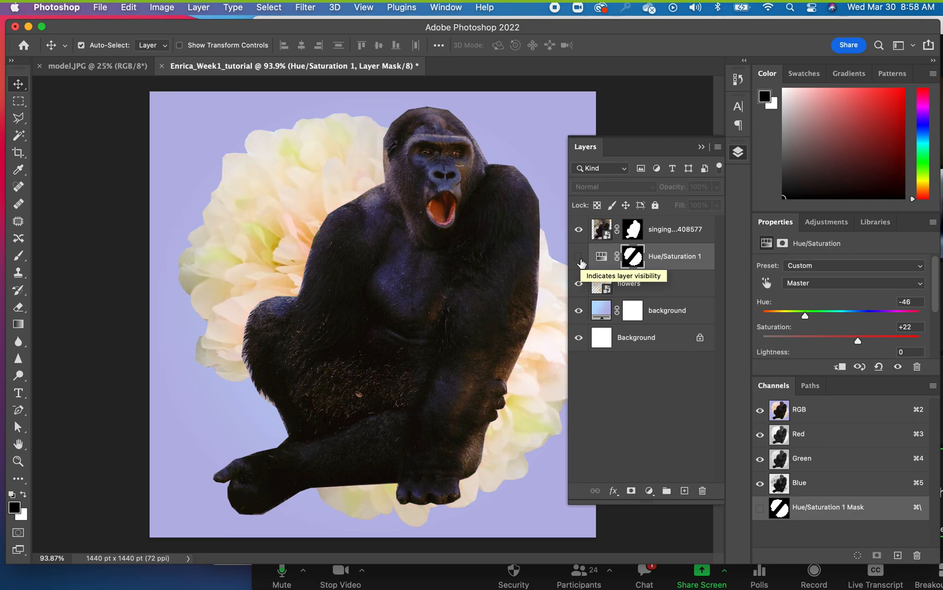
click(580, 262)
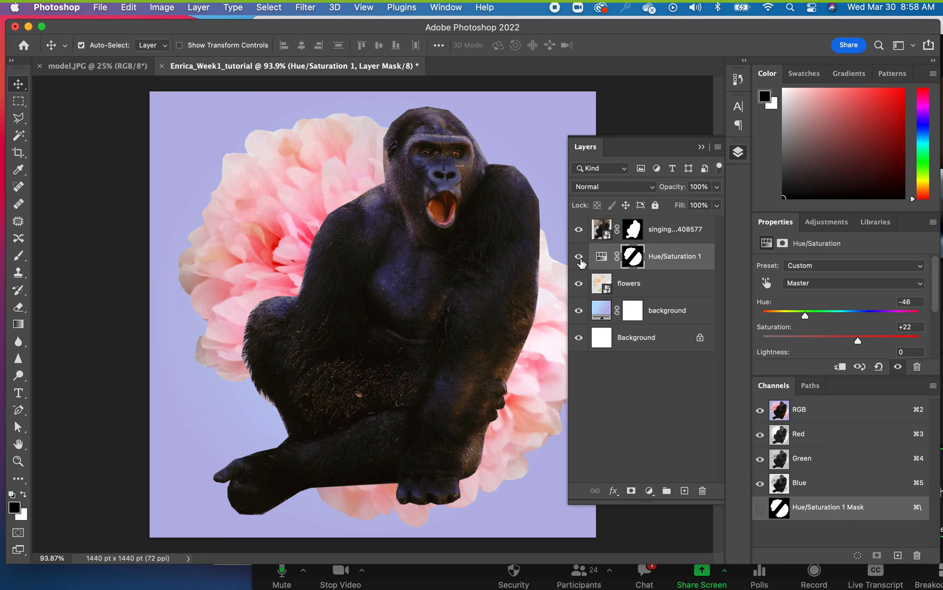
Step: Move the gorilla slightly down on the canvas, and undo the trial move of the flowers
click(701, 147)
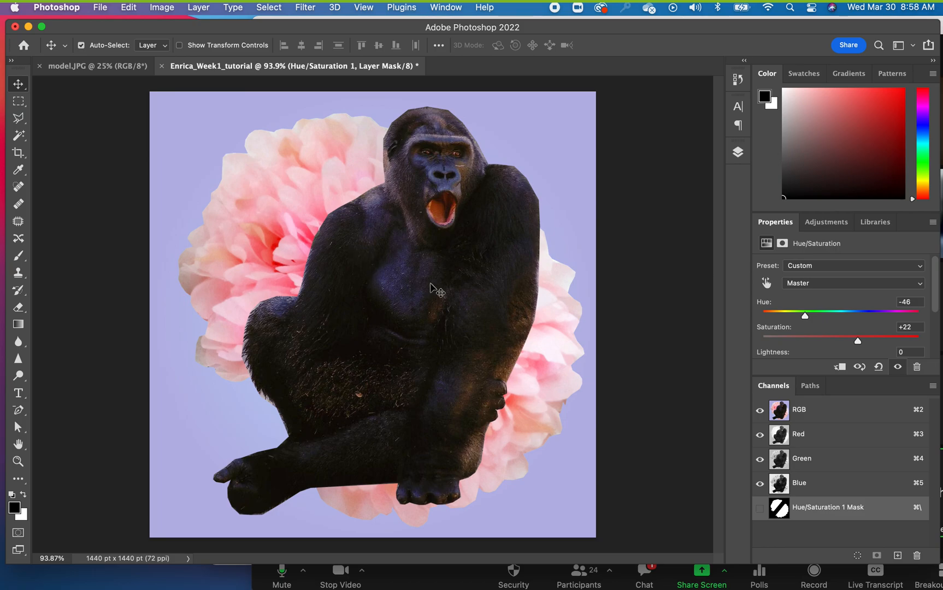
mouse_move(430, 292)
mouse_down()
mouse_move(434, 311)
mouse_move(415, 256)
mouse_move(434, 305)
mouse_up()
drag(327, 200, 327, 200)
key(super+z)
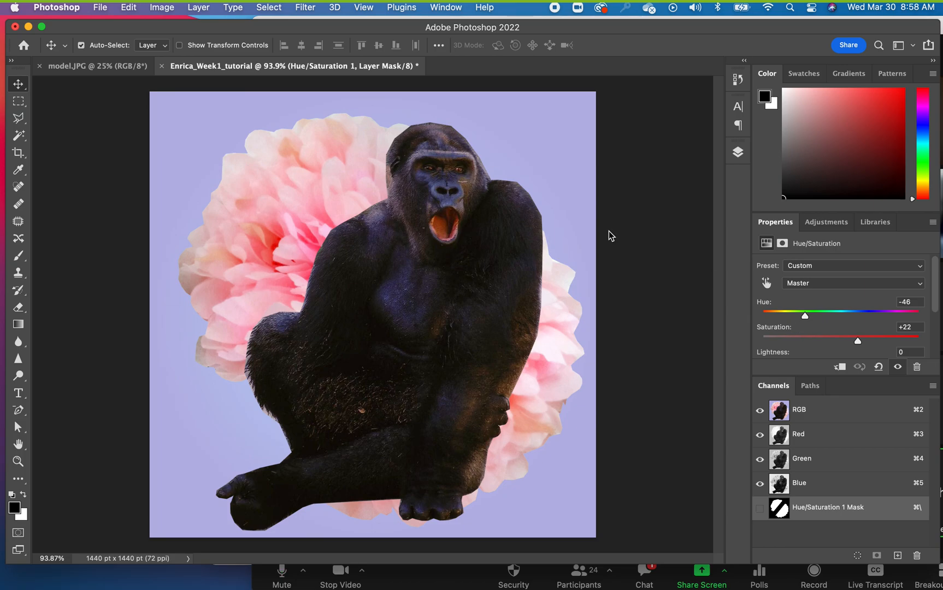
click(81, 45)
click(81, 46)
Step: Toggle the Hue/Saturation layer's visibility off and back on to examine its effect on the flowers
click(737, 154)
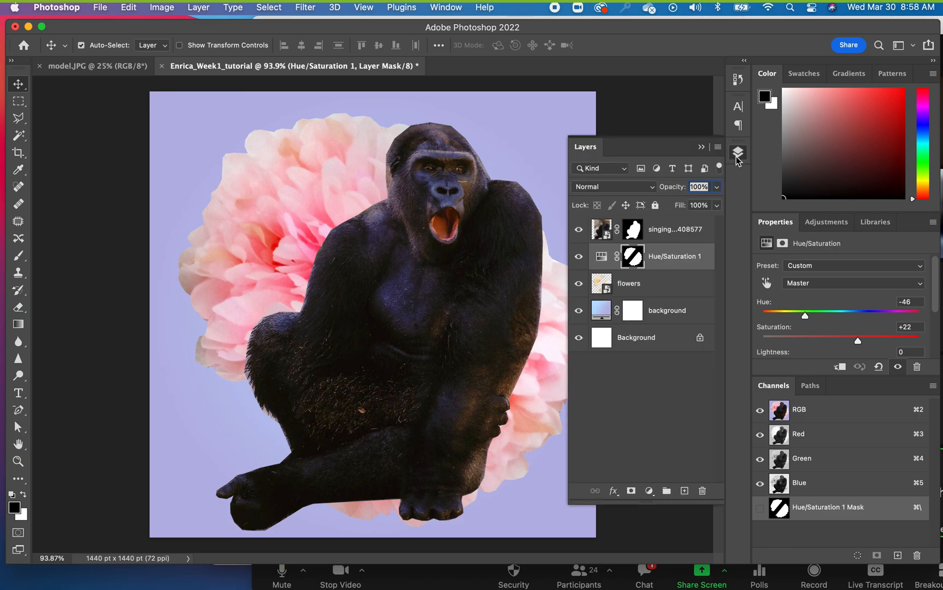
click(577, 256)
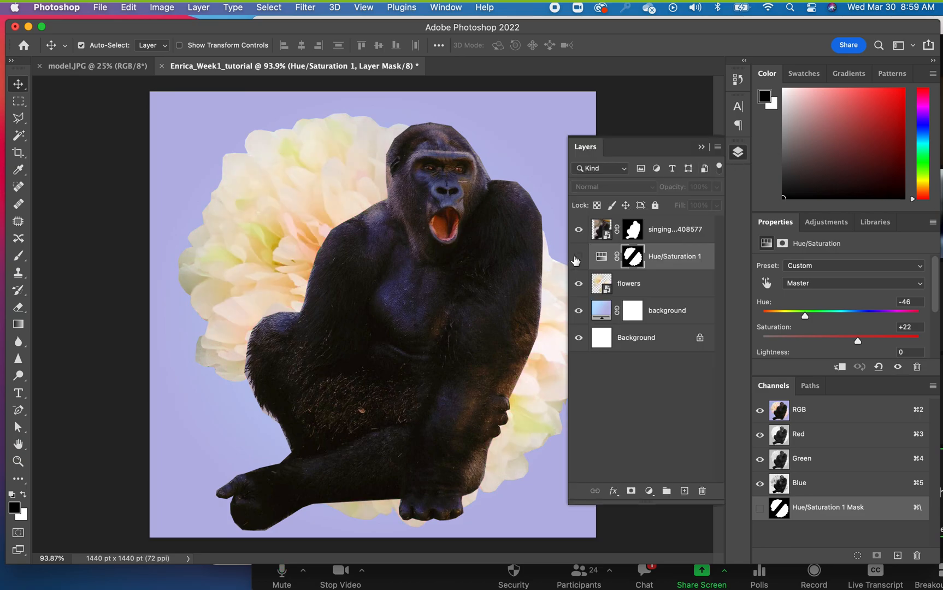
click(578, 256)
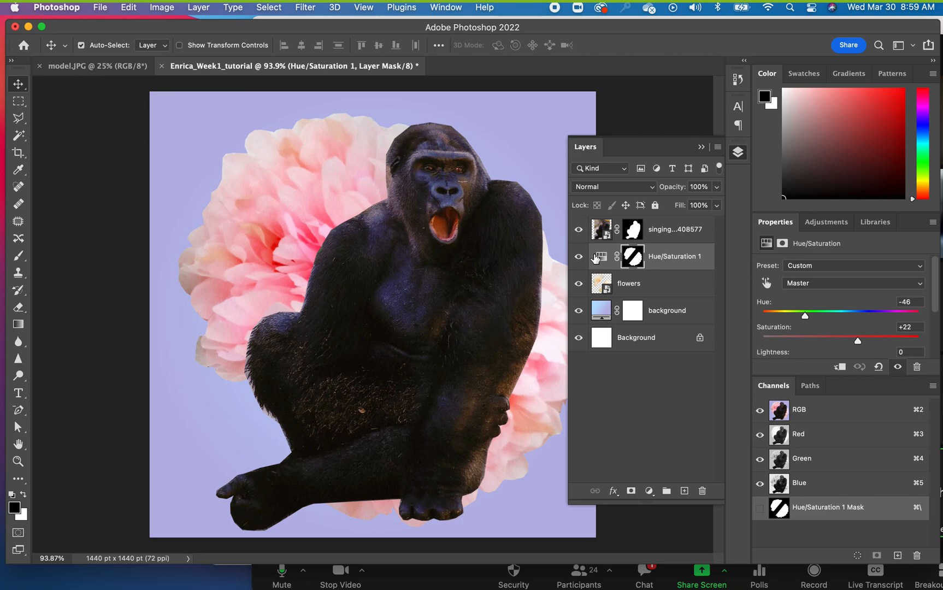
Step: Try to link the flowers layer with its Hue/Saturation adjustment layer
click(650, 289)
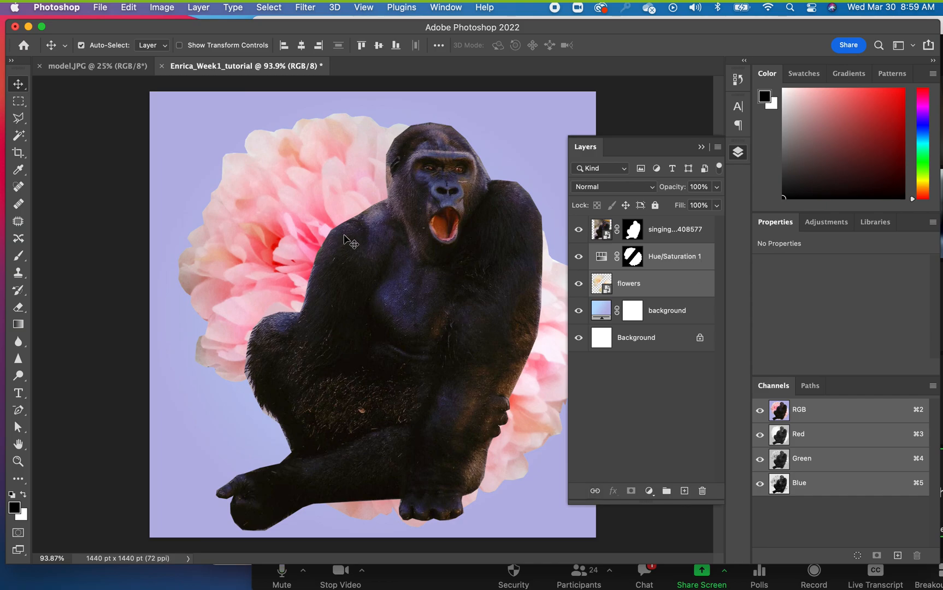
key(super)
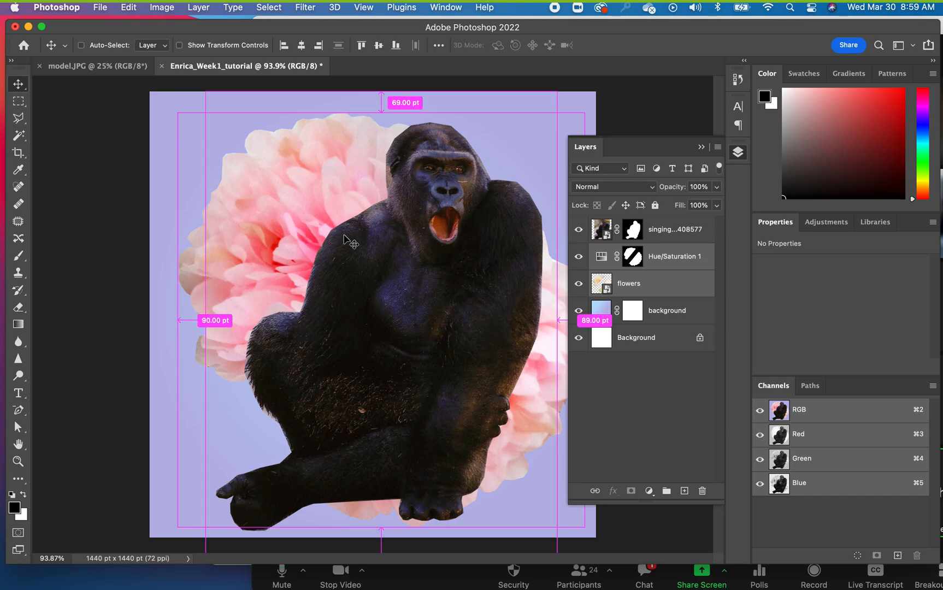
key(super+z)
click(593, 491)
click(665, 400)
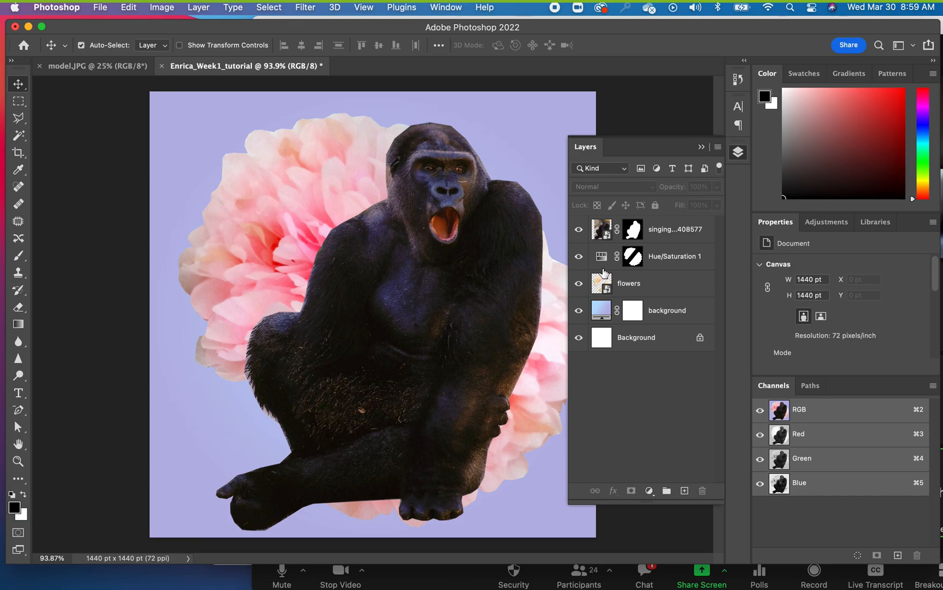
Step: Select the Hue/Saturation 1 and flowers layers together and link them, then select the gradient background layer
click(667, 259)
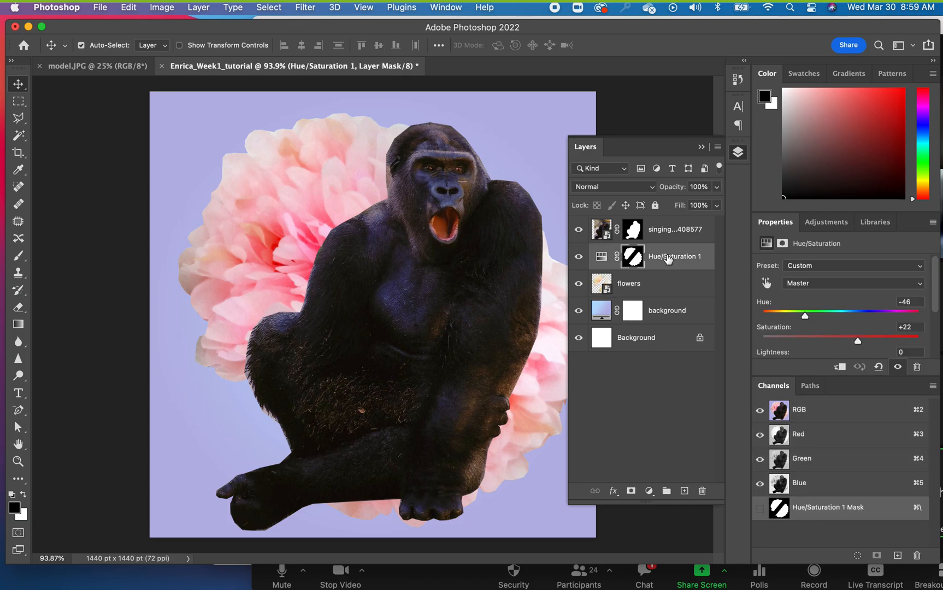
shift+click(667, 288)
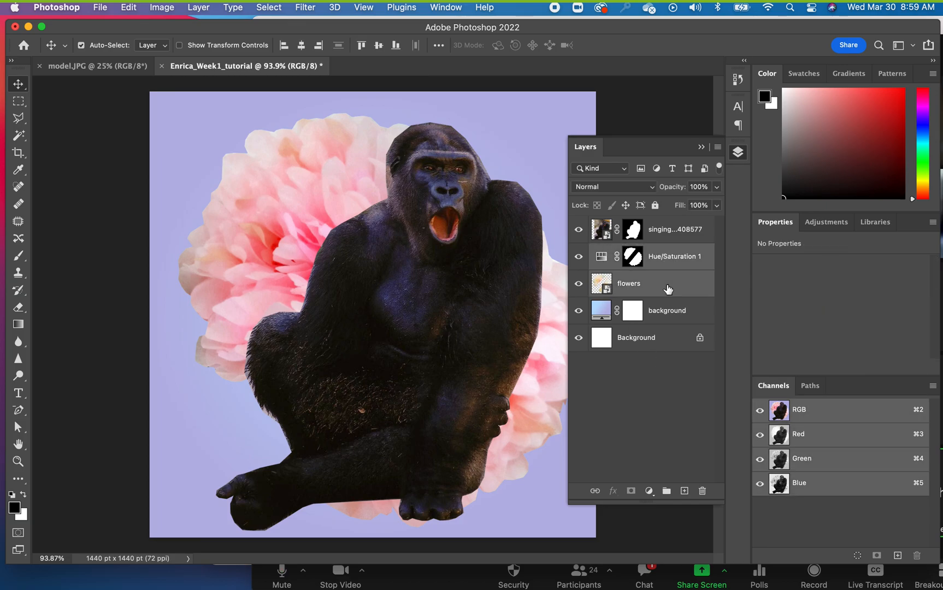
click(595, 491)
click(188, 175)
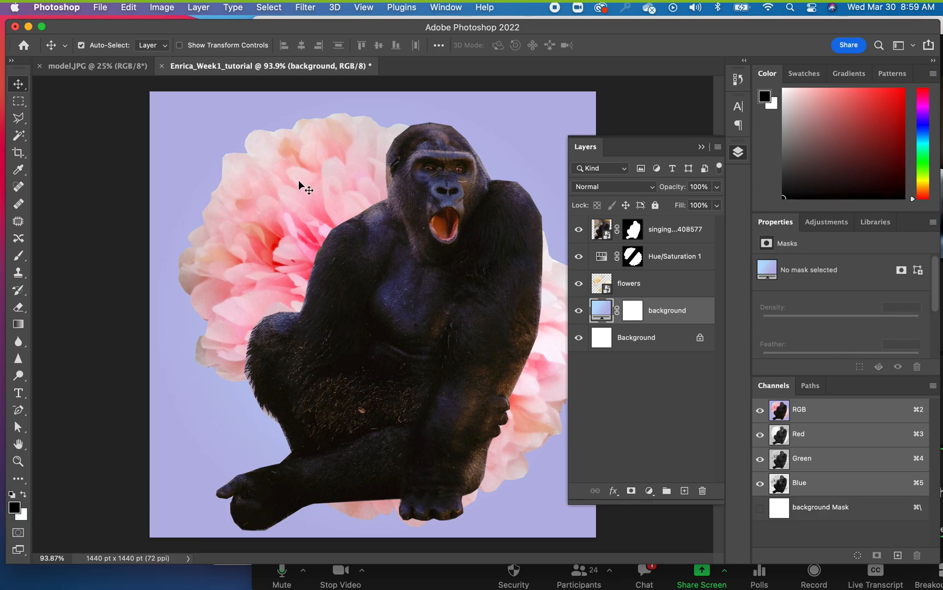
Step: Reposition the flowers together with their linked Hue/Saturation mask behind the gorilla, leaving them slightly left of where they started
drag(265, 201, 299, 181)
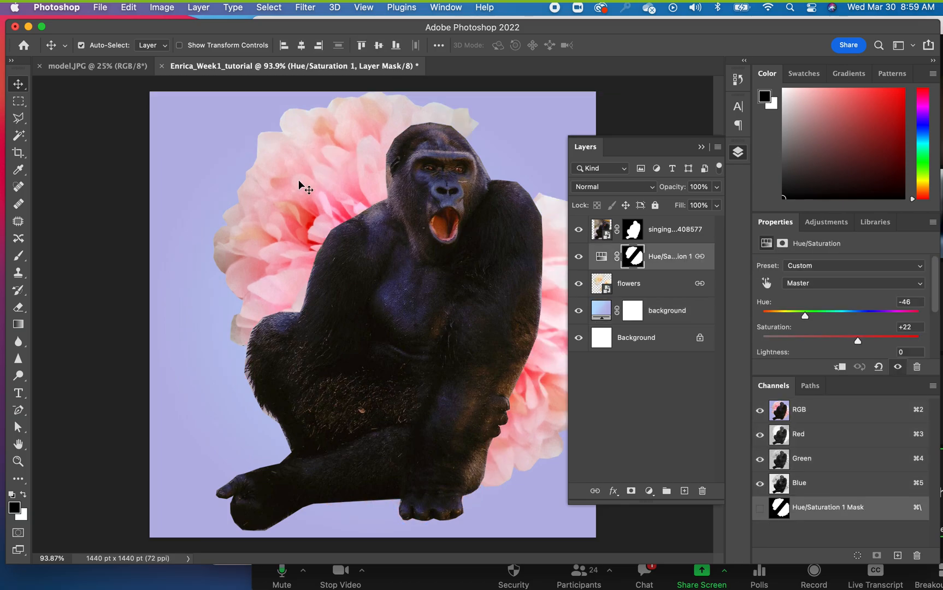
drag(270, 228, 265, 205)
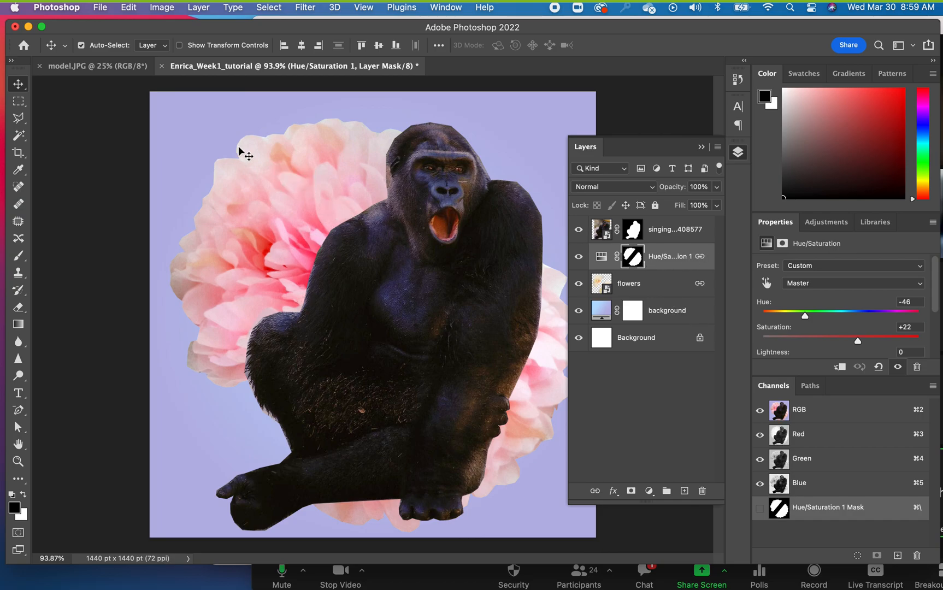
Step: Place deer.jpg as an embedded layer above Hue/Saturation 1, and delete the placed deer layer
click(100, 9)
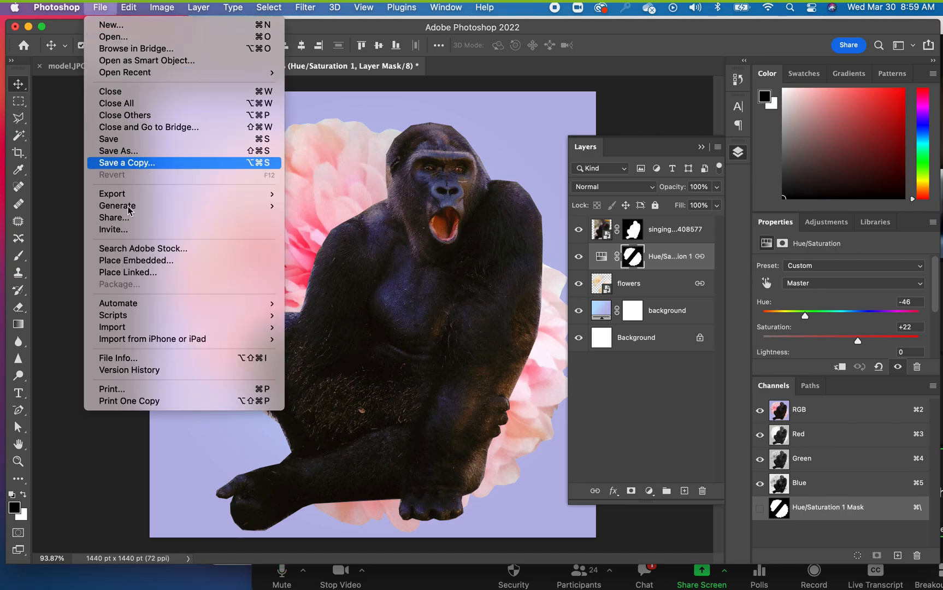
click(136, 260)
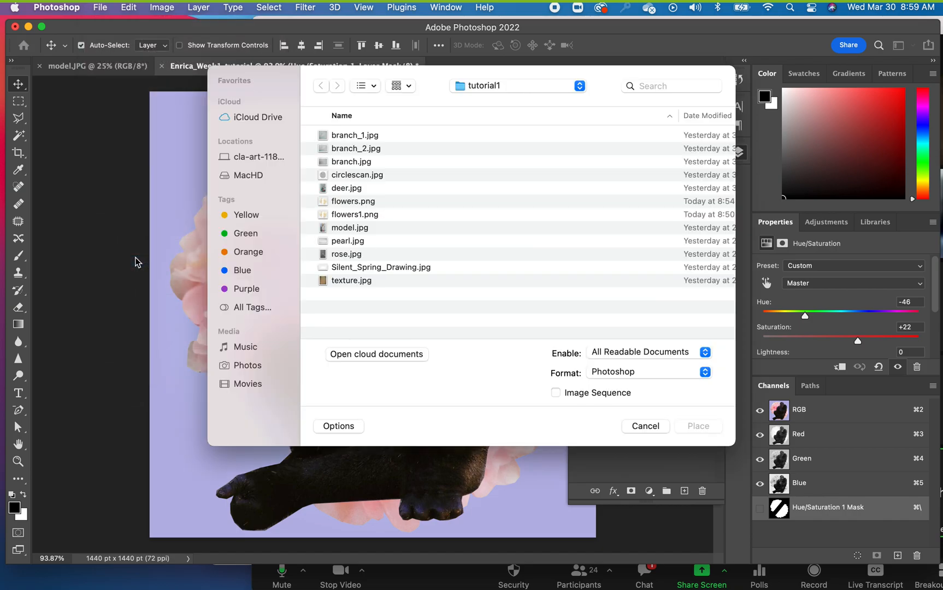
click(334, 189)
click(691, 427)
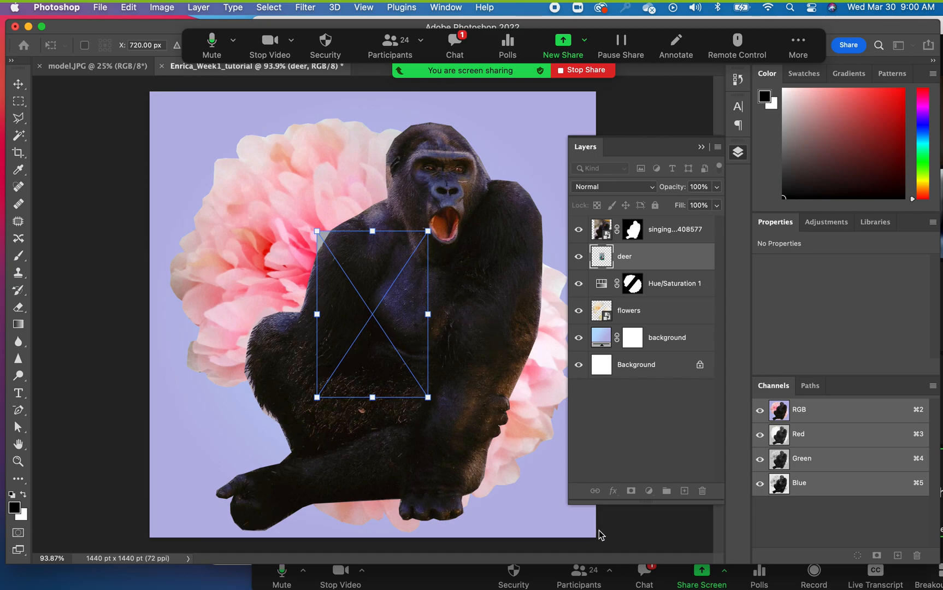
key(Return)
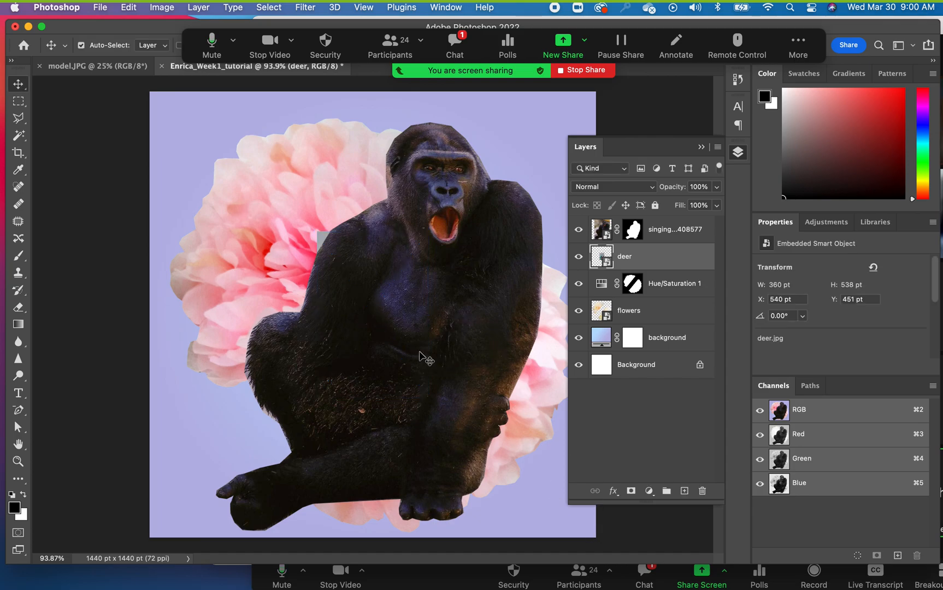
drag(598, 258, 672, 405)
drag(702, 476, 702, 490)
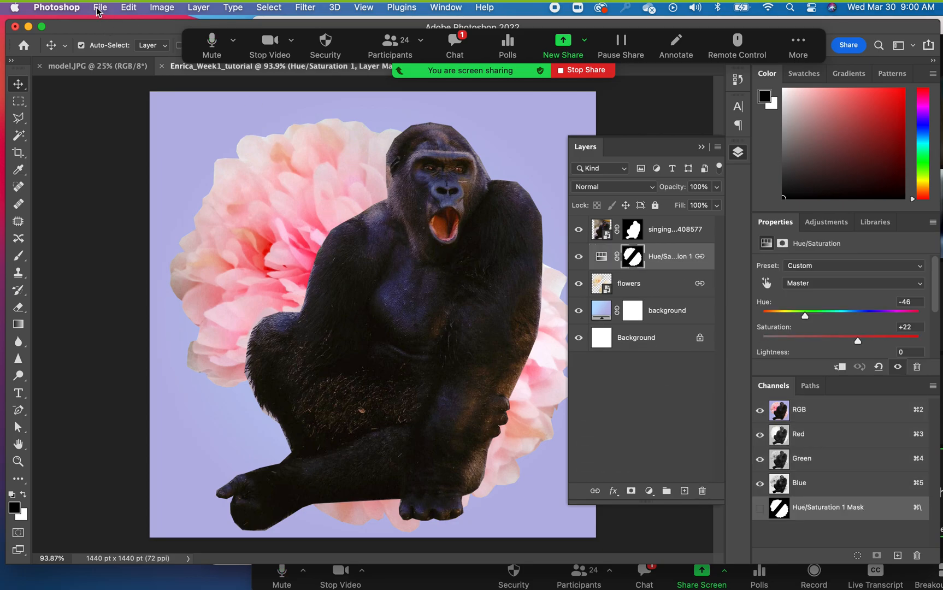
Step: Open deer.jpg from the tutorial1 folder as its own document
click(99, 8)
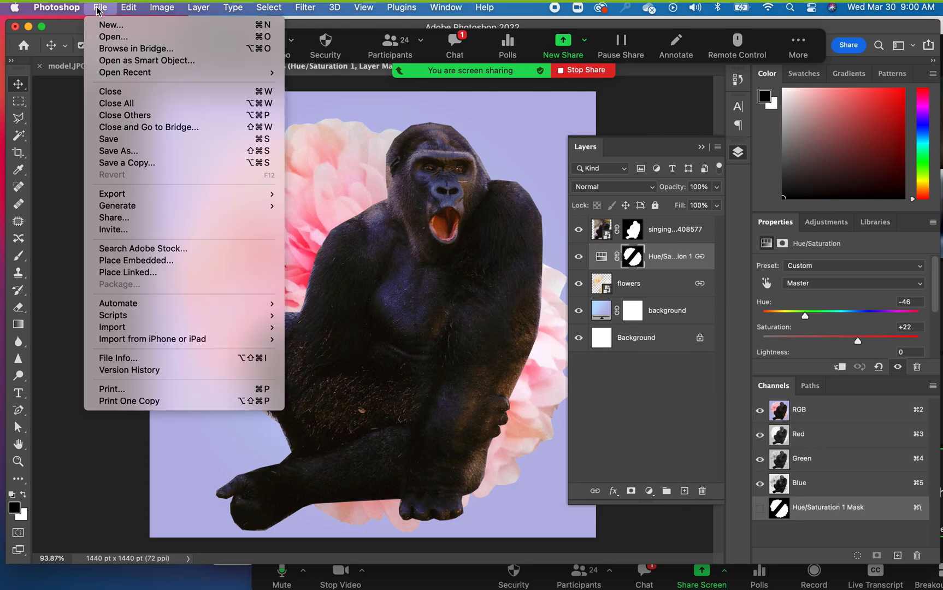
click(107, 36)
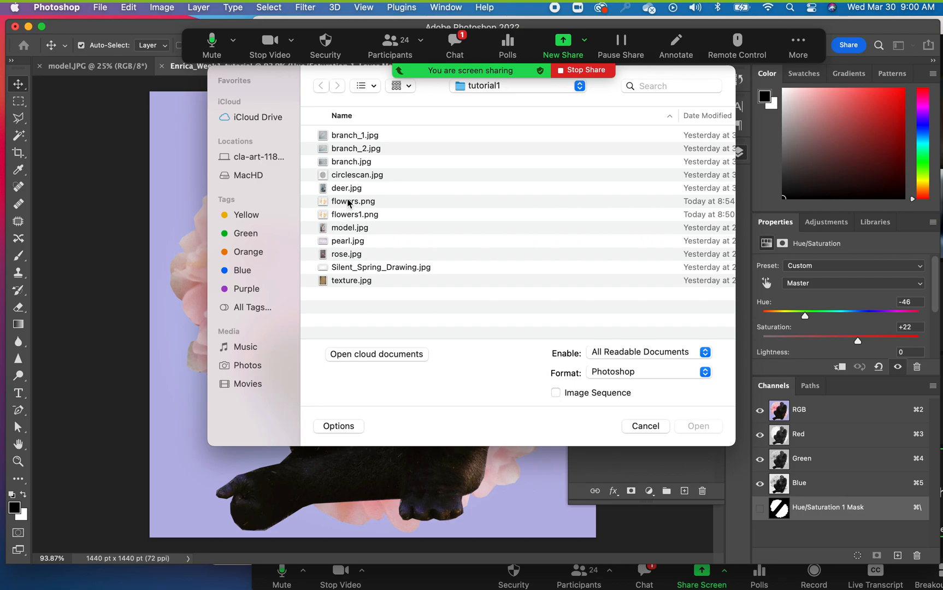
click(345, 189)
click(686, 429)
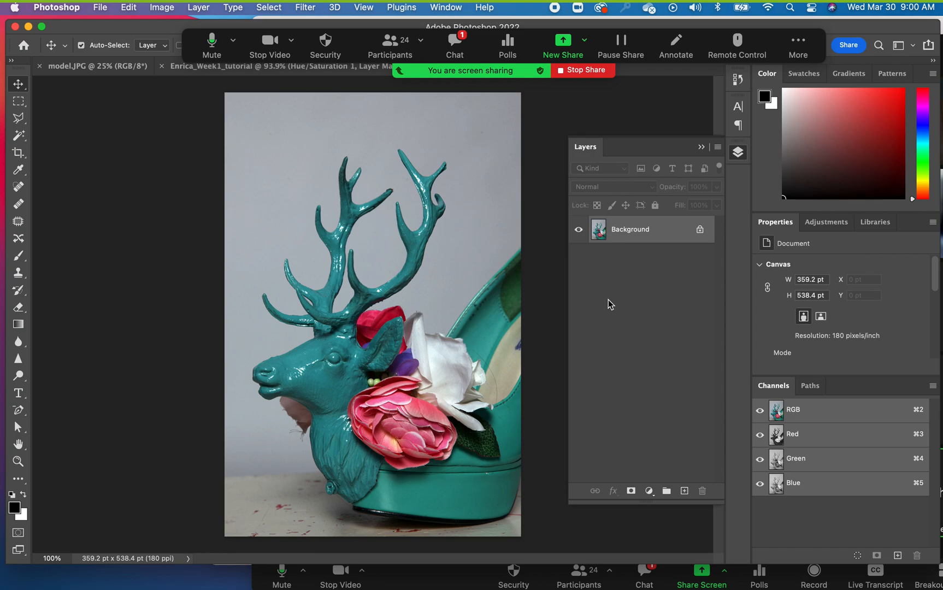
Step: Set the deer image's resolution to 72 pixels/inch with resampling off, and save the file
click(155, 7)
click(184, 105)
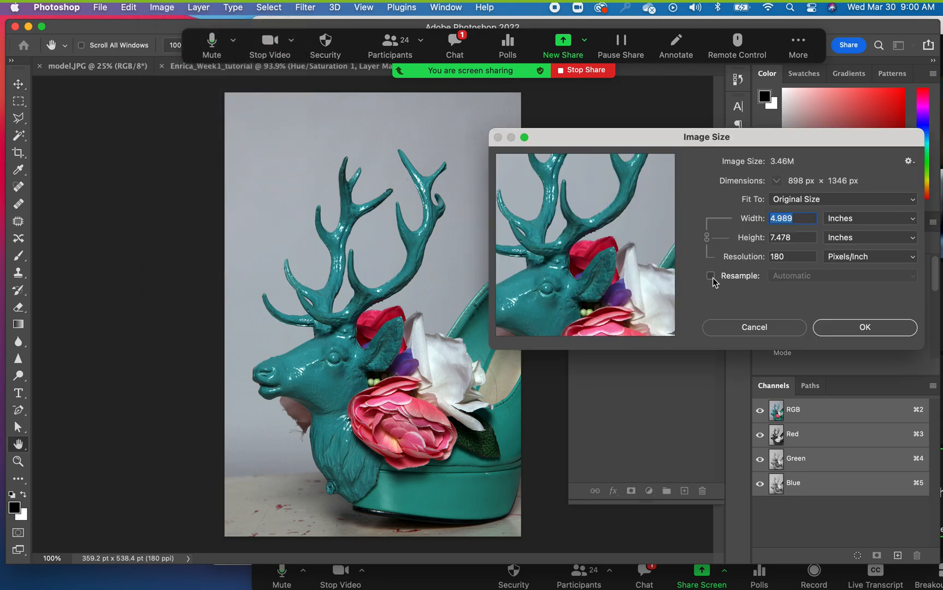
click(784, 255)
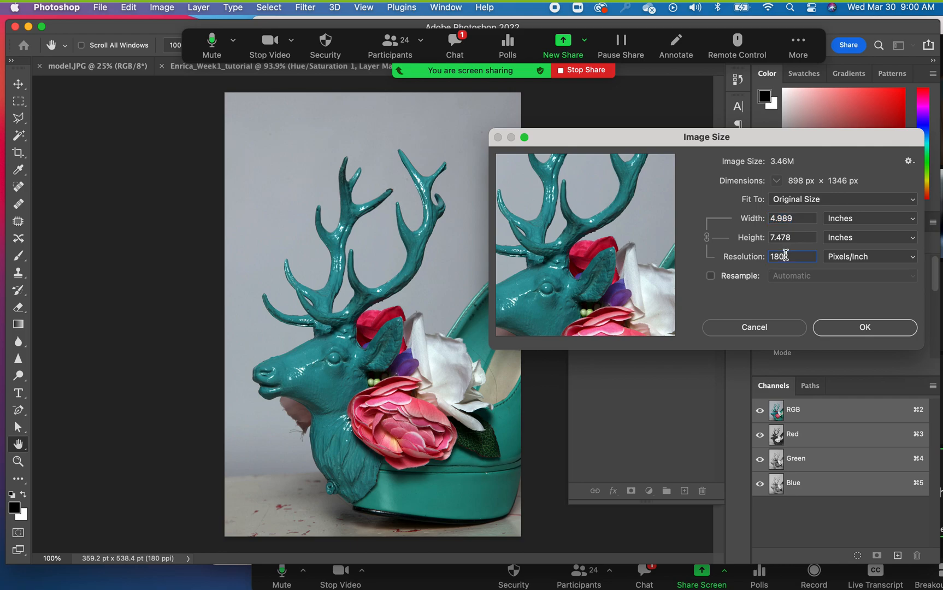
drag(785, 255, 764, 255)
text(6)
text(72)
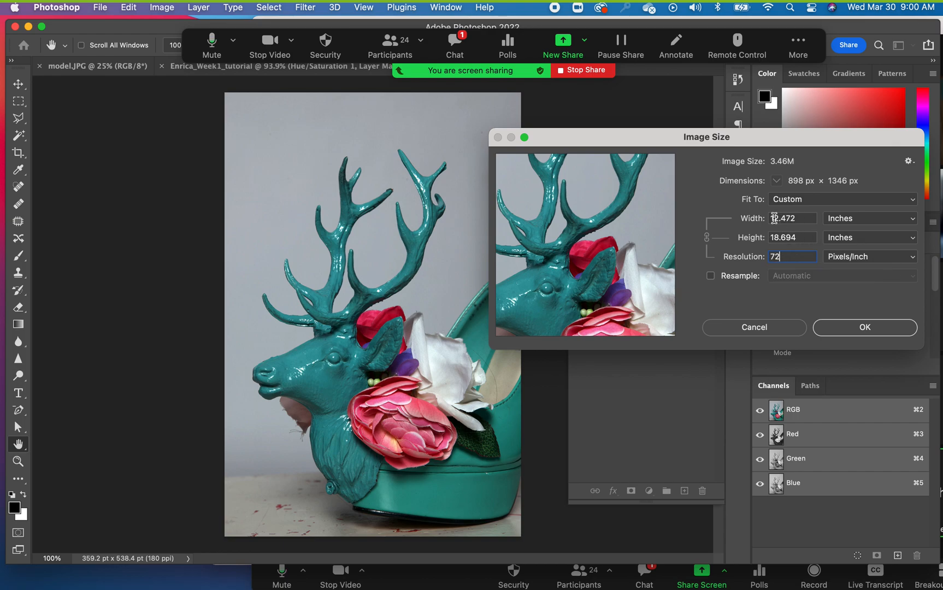
click(838, 338)
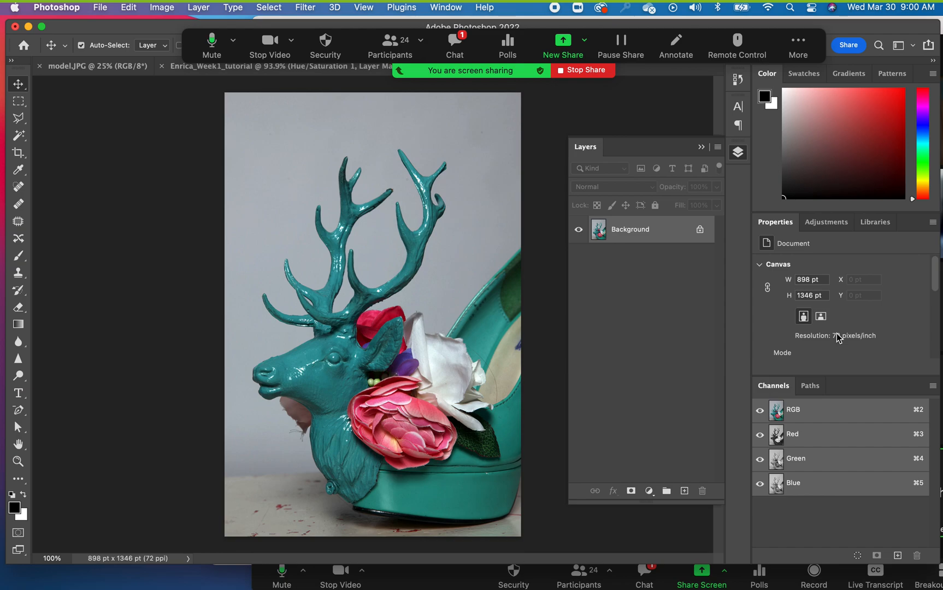
key(super+s)
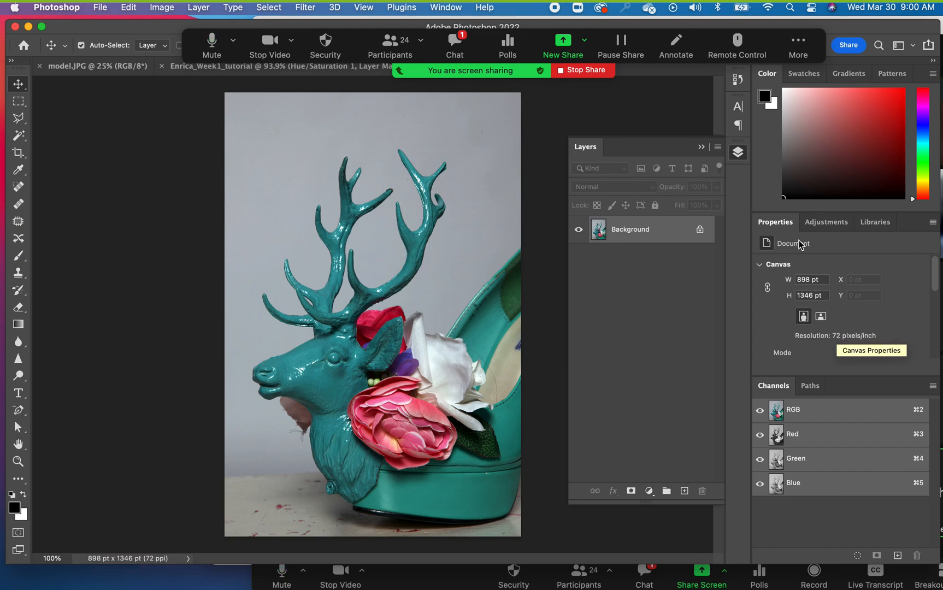
Step: Hide the floating meeting controls and close the deer.jpg document
click(802, 45)
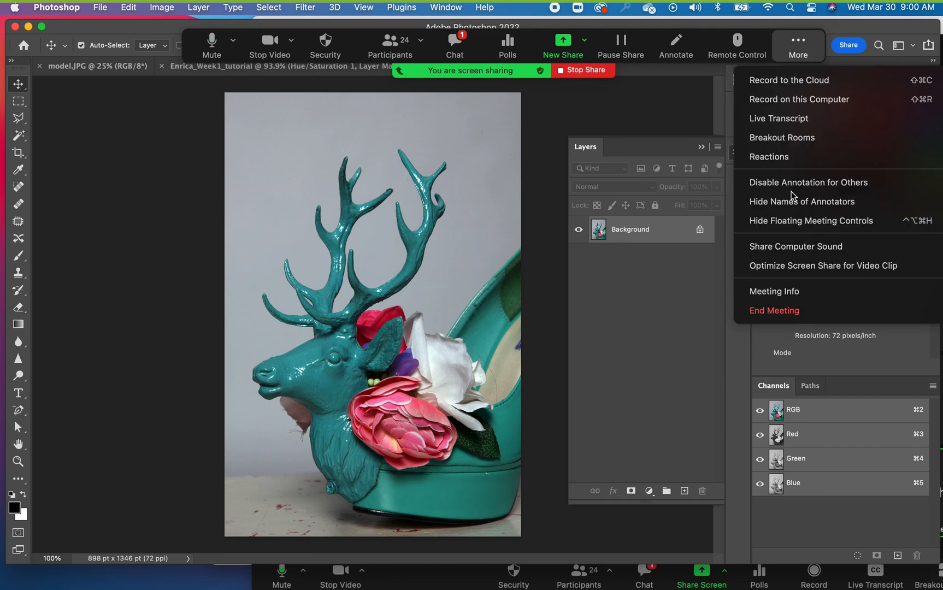
click(799, 222)
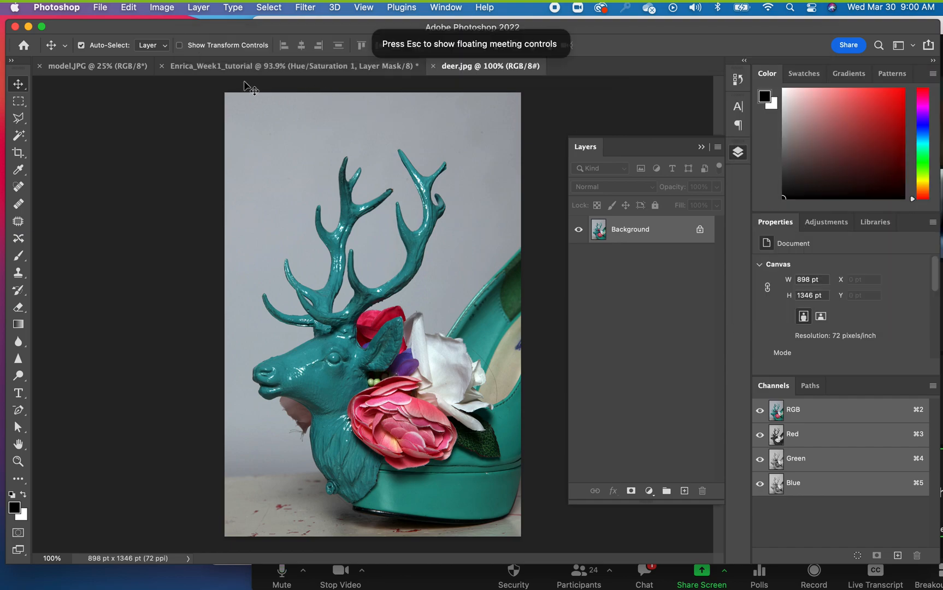
click(433, 67)
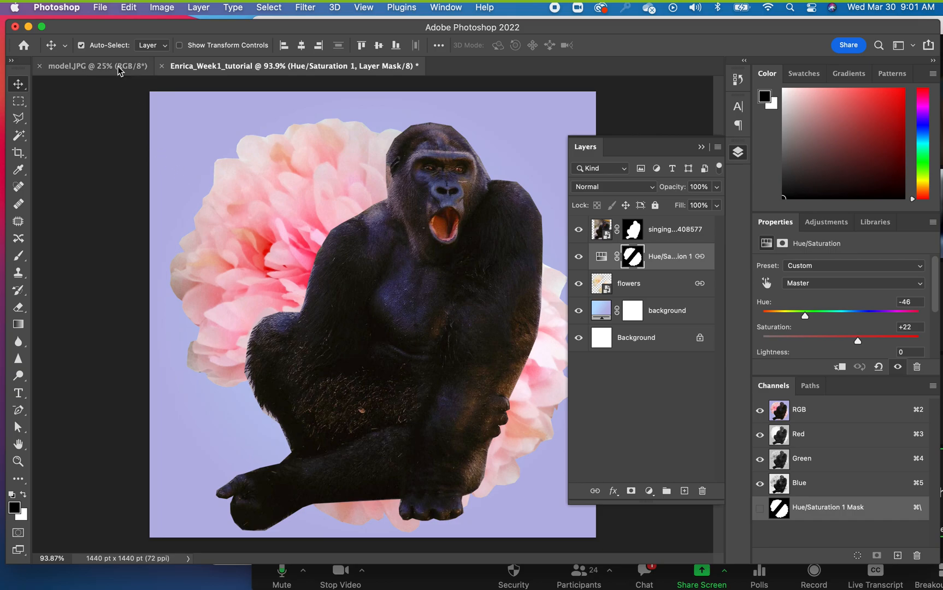
Step: Place the resized deer.jpg as an embedded layer in the gorilla collage and commit it
click(105, 10)
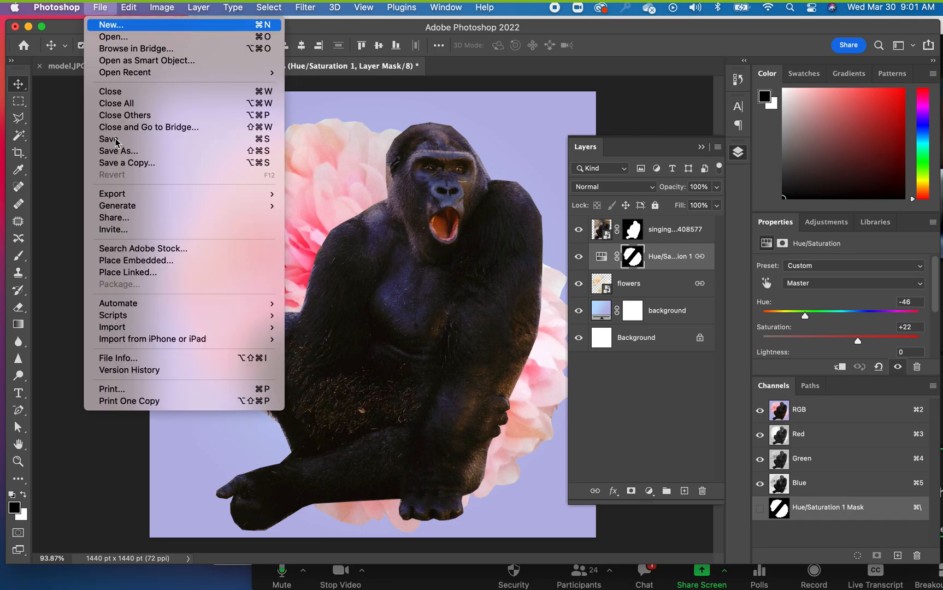
click(144, 264)
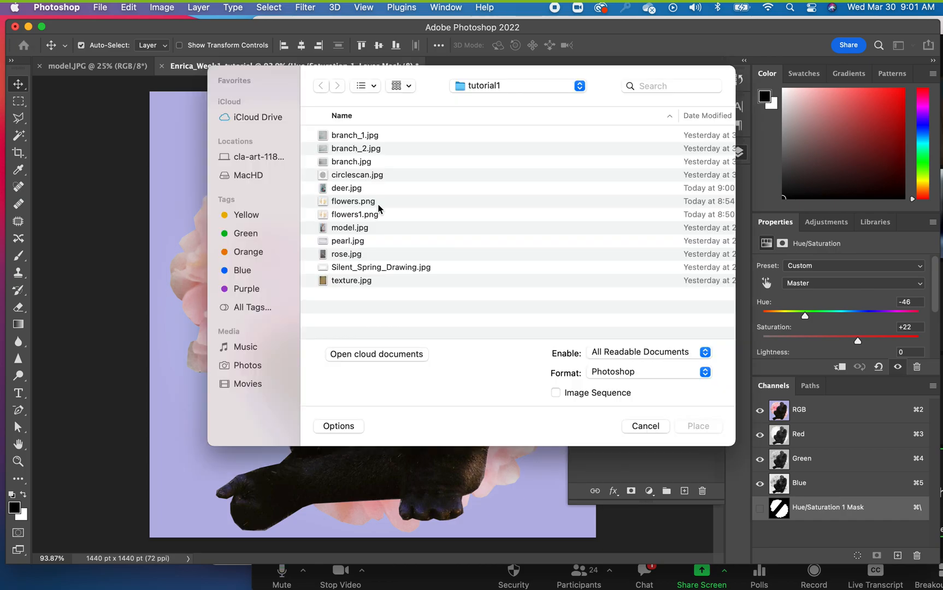
click(341, 190)
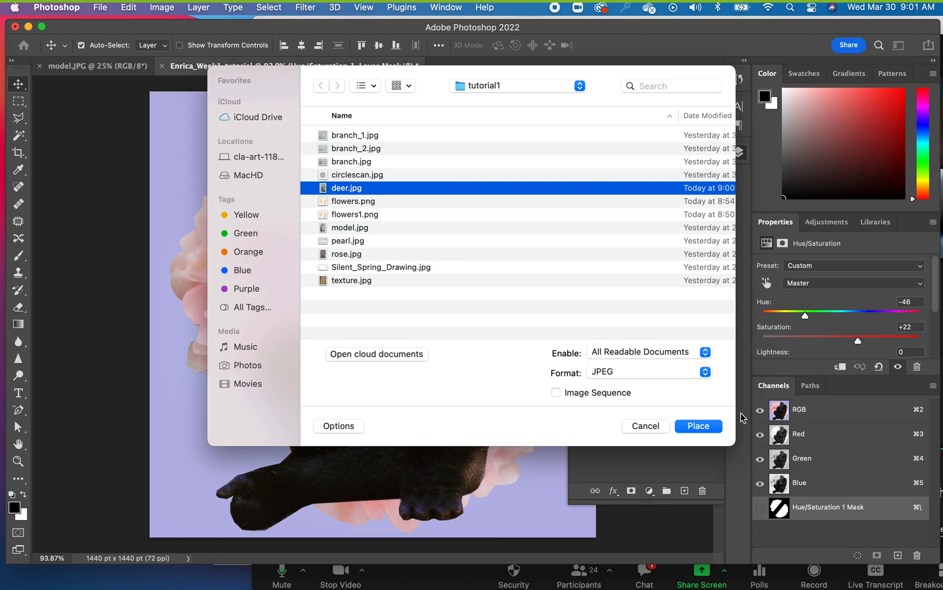
click(697, 426)
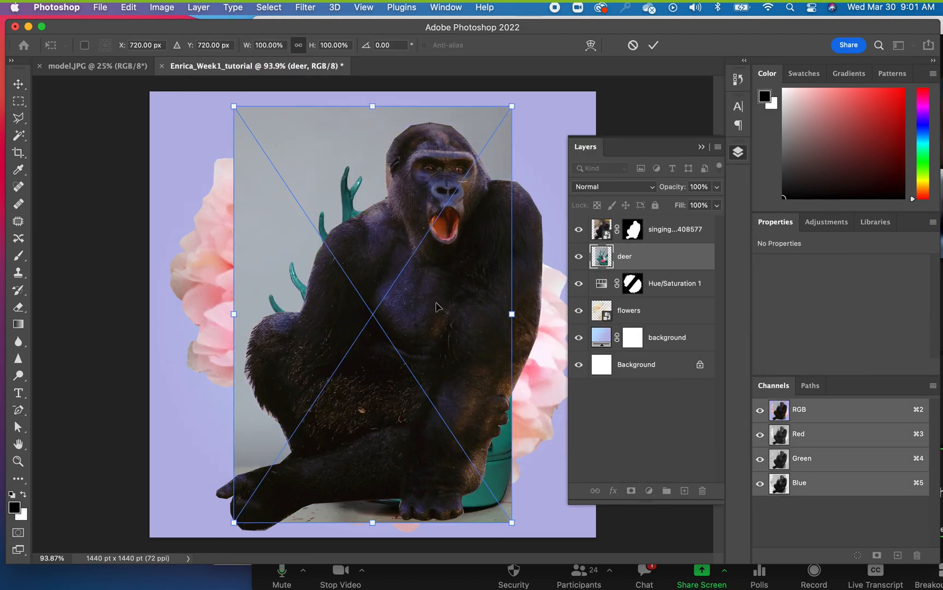
key(Return)
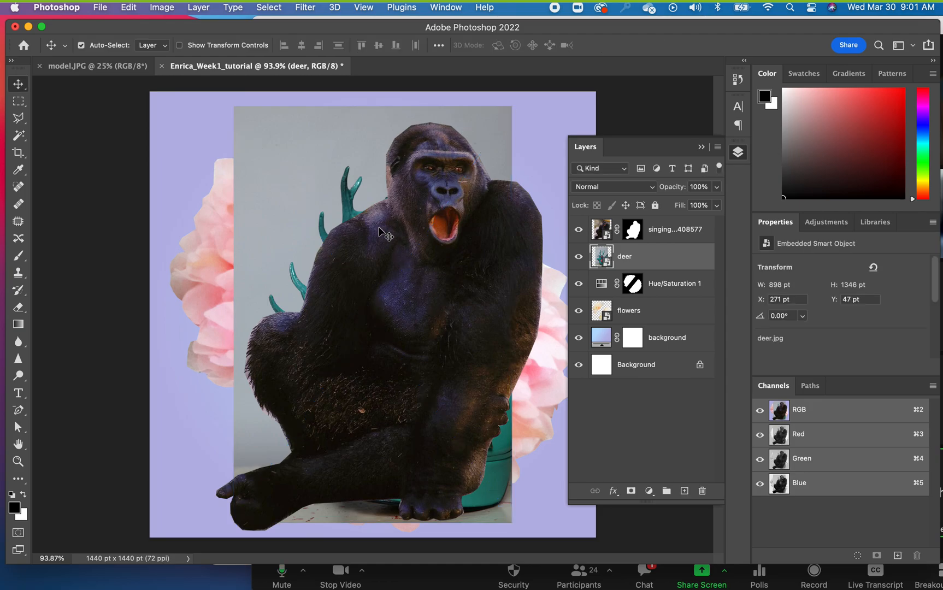
Step: Move the deer image to the canvas's upper-left area and shift the gorilla toward the lower right
drag(318, 192, 242, 126)
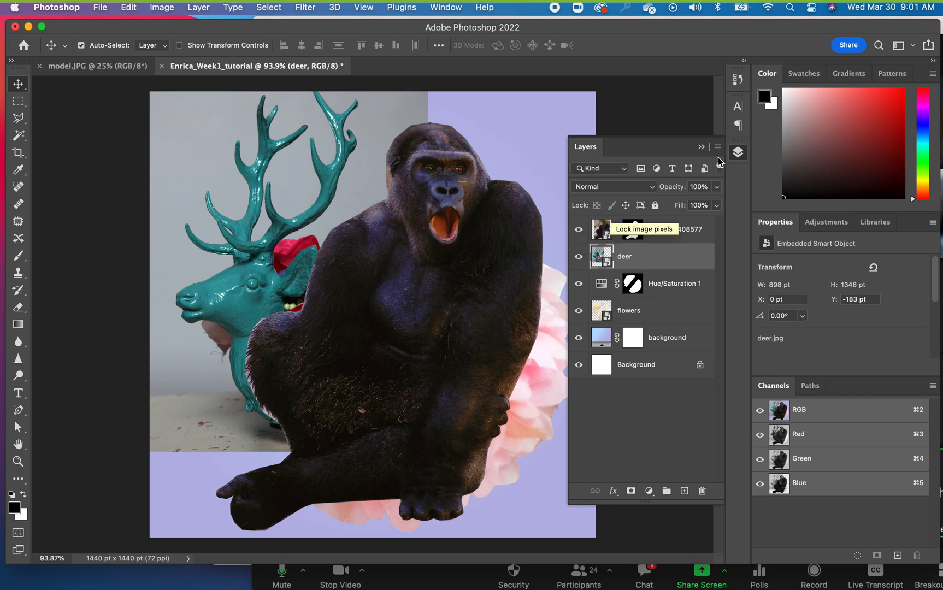
click(701, 146)
drag(473, 325, 532, 350)
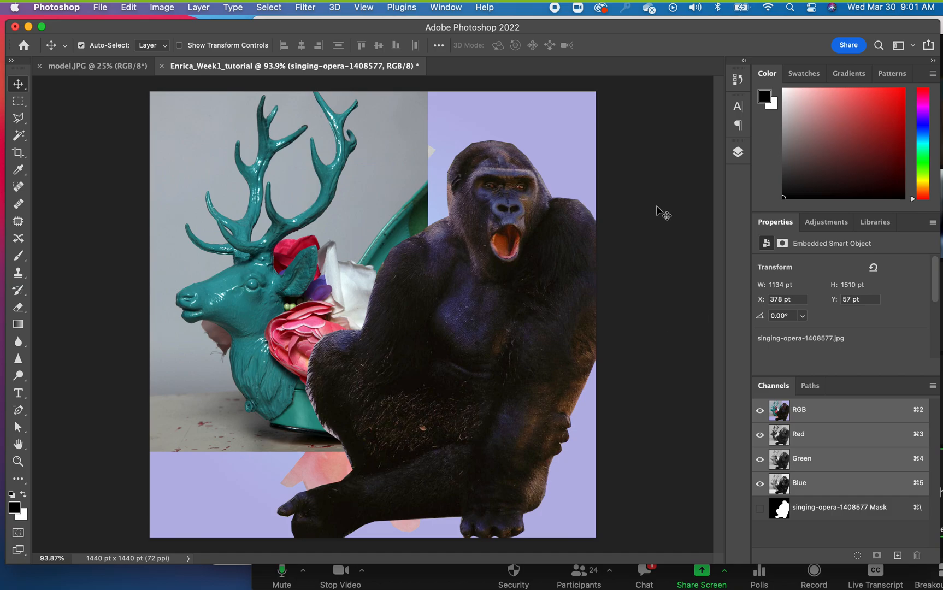
Step: Move the deer layer below the flowers layer, and shift the linked flowers down and to the right behind the gorilla
click(737, 153)
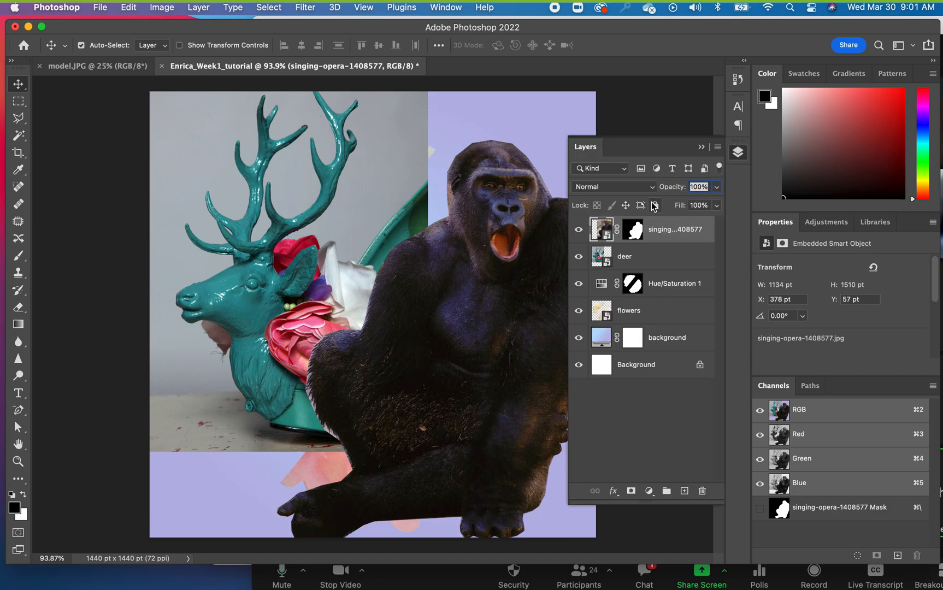
drag(597, 253, 616, 329)
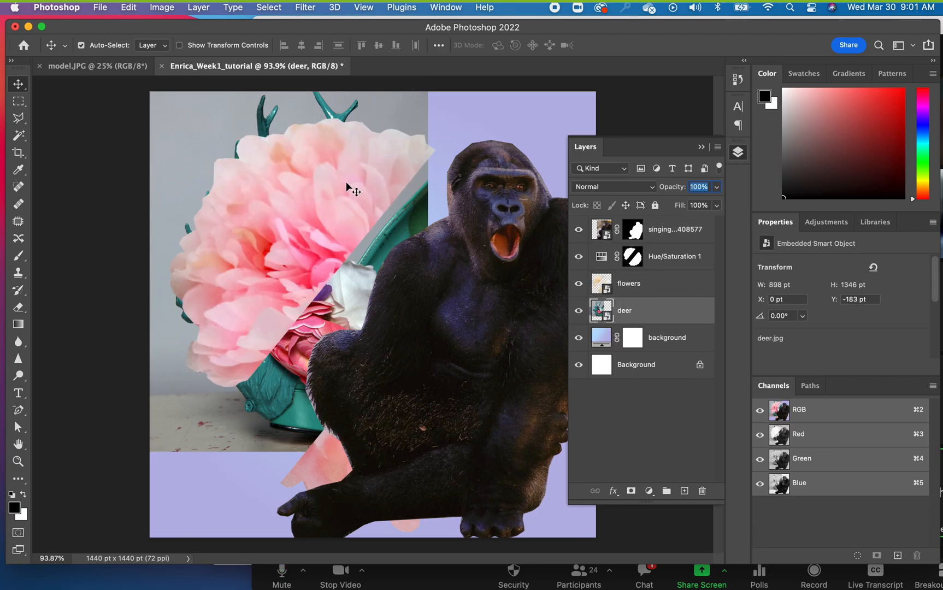
click(346, 185)
drag(372, 203, 397, 210)
Step: Scale the deer image to about 69.6%, rotate it about 9.11° and reposition it in the canvas's upper-left corner
click(211, 163)
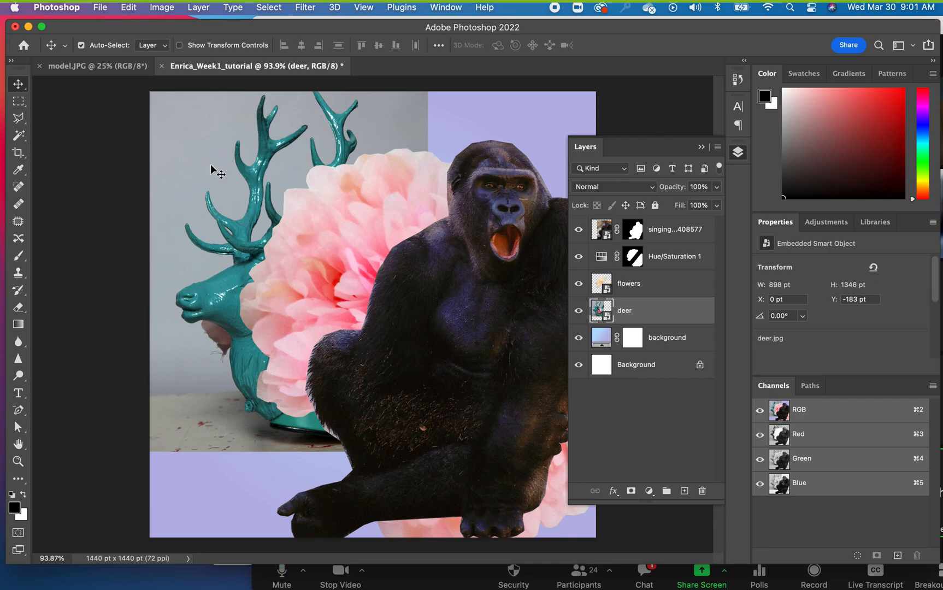
key(super+t)
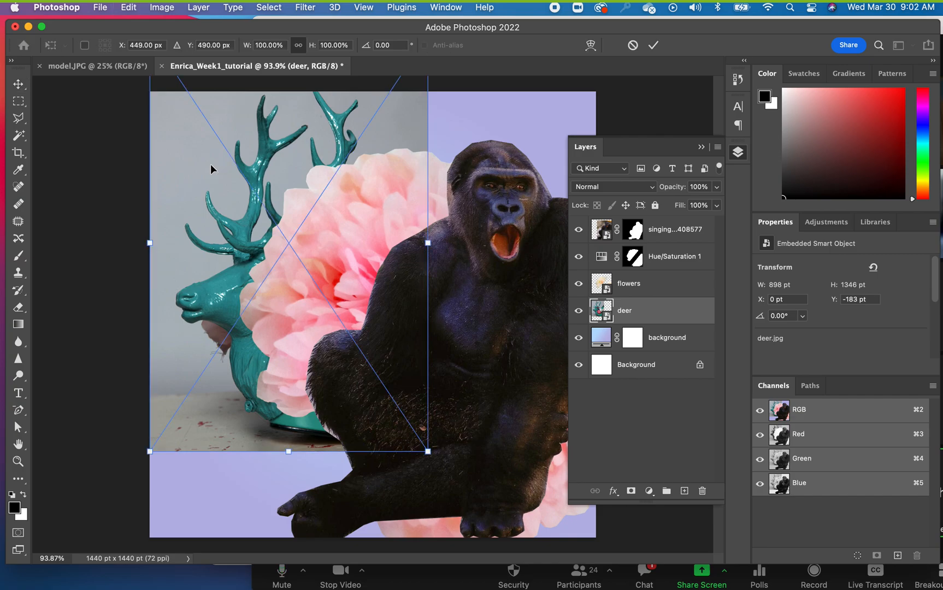
drag(429, 453, 342, 325)
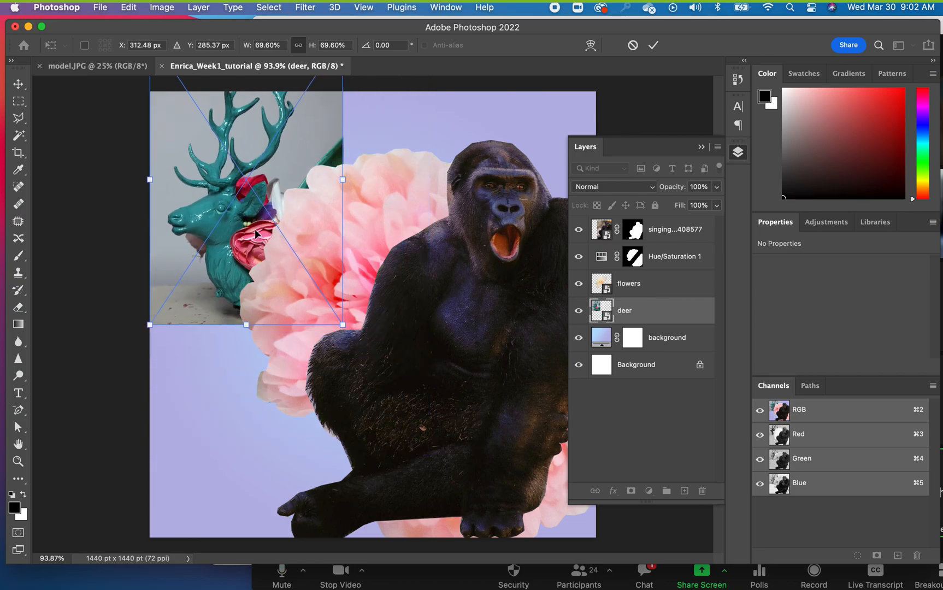
drag(342, 335, 316, 339)
drag(217, 173, 214, 195)
key(Return)
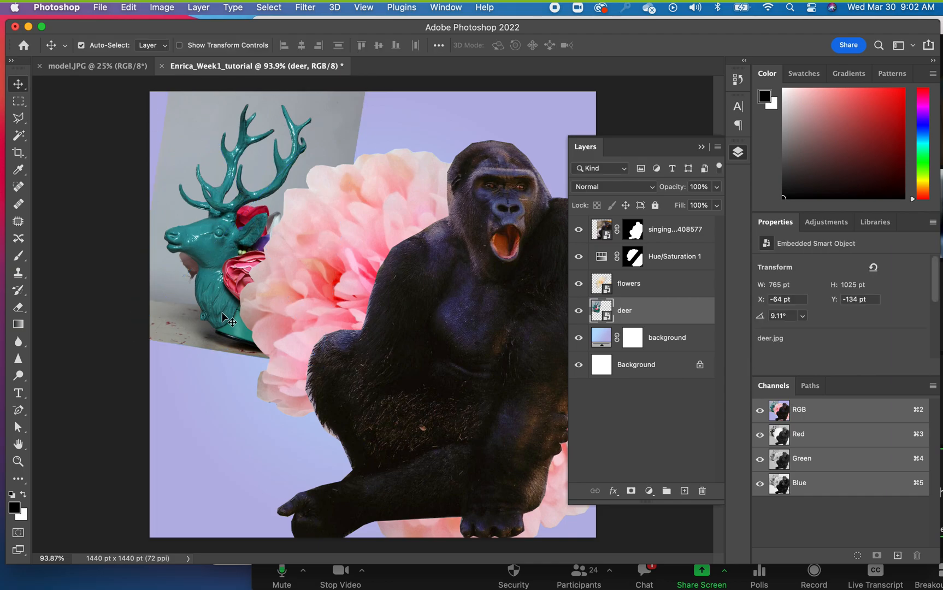
Step: Try to select the teal deer and its red flowers with a non-contiguous Magic Wand selection at tolerance 80
click(19, 139)
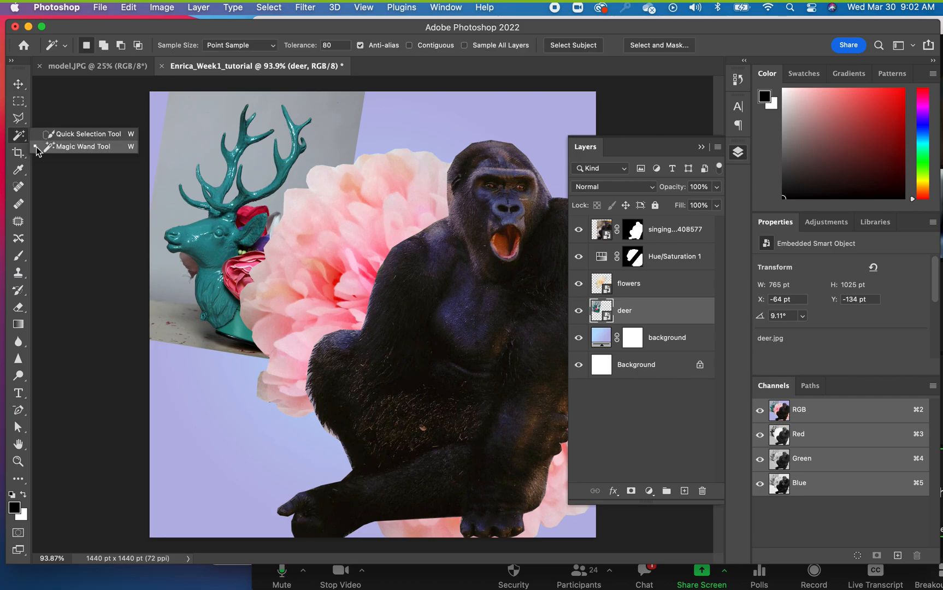
click(38, 147)
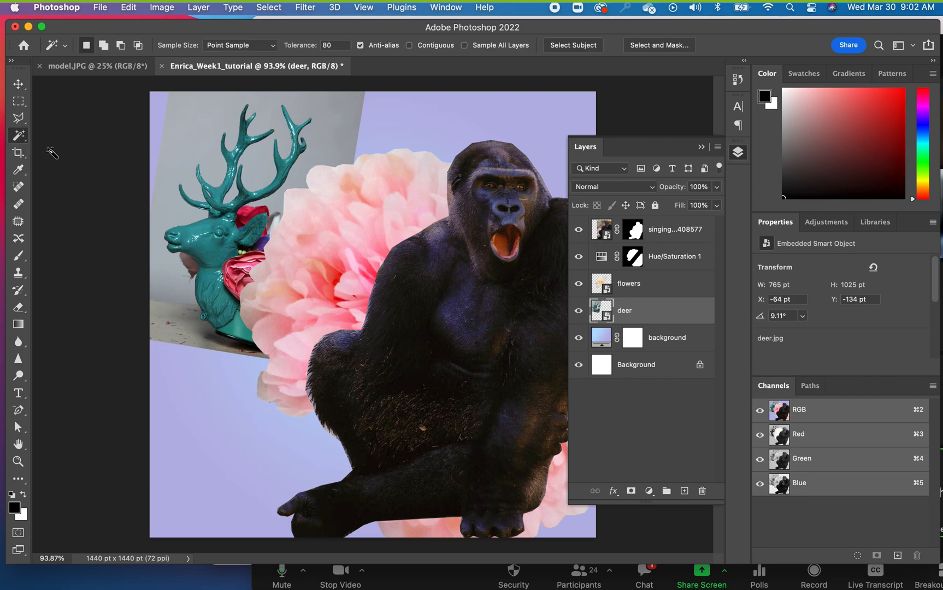
click(210, 251)
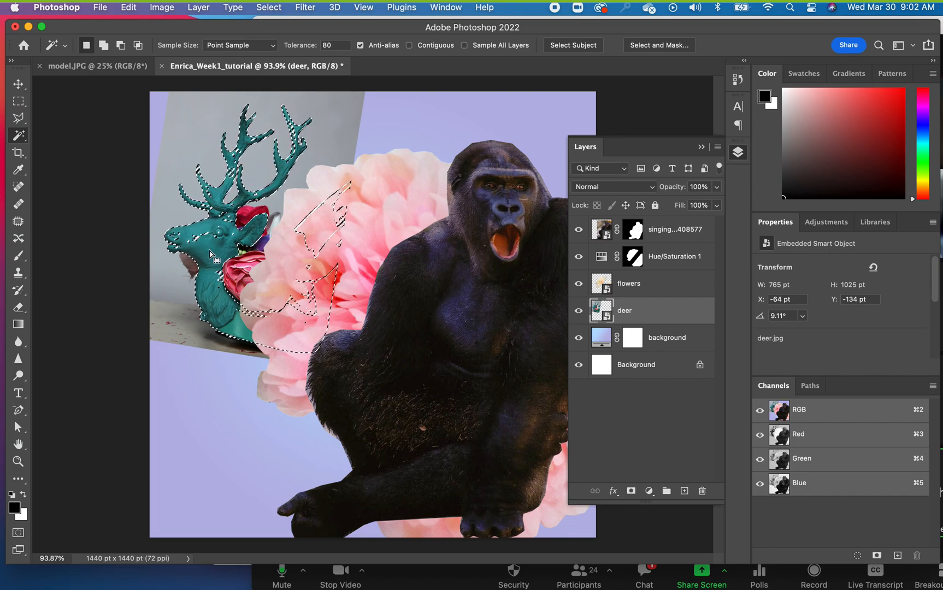
shift+click(247, 217)
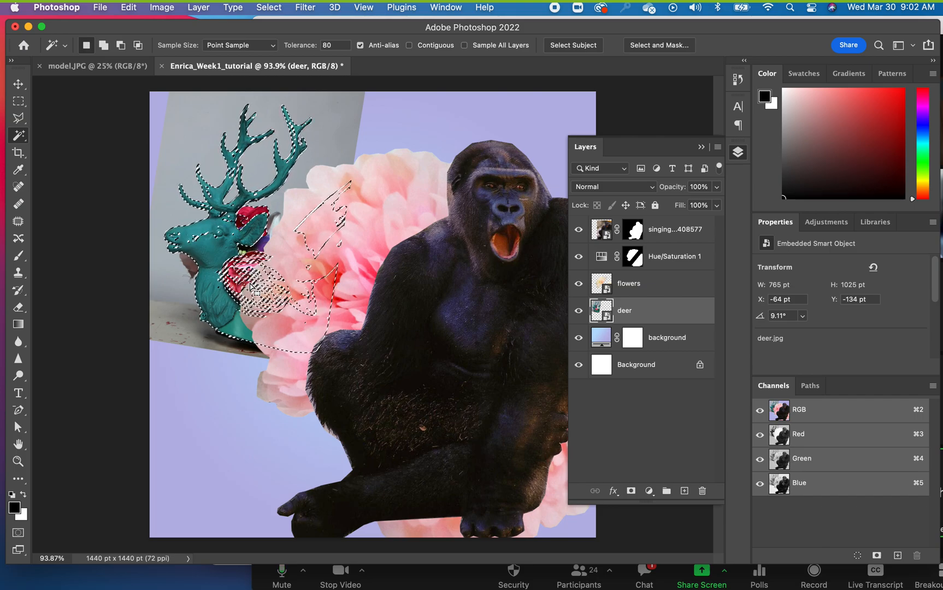
key(super+d)
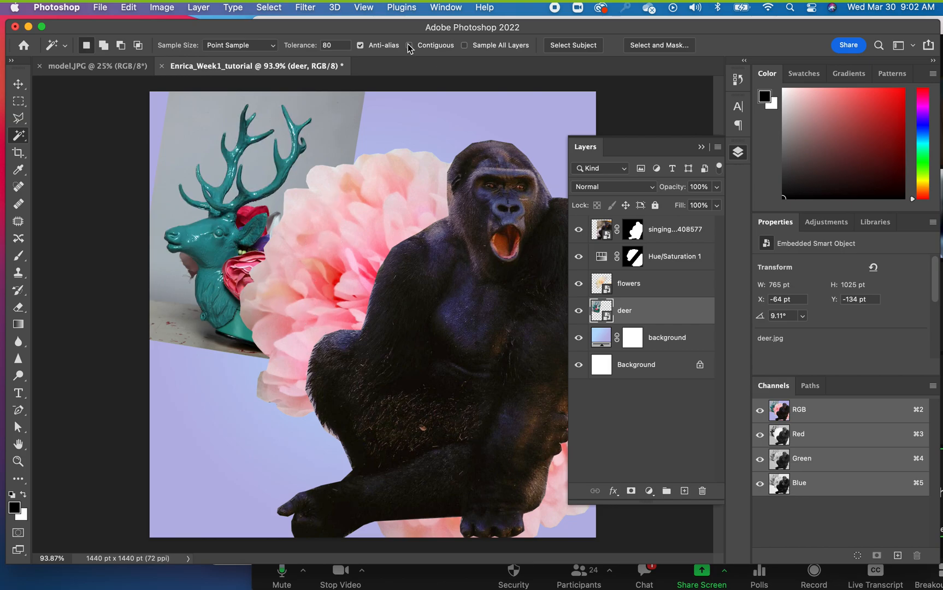
Step: Select the teal deer with a contiguous Magic Wand selection at tolerance 80 and inspect the antlers in Quick Mask mode
click(410, 46)
click(211, 252)
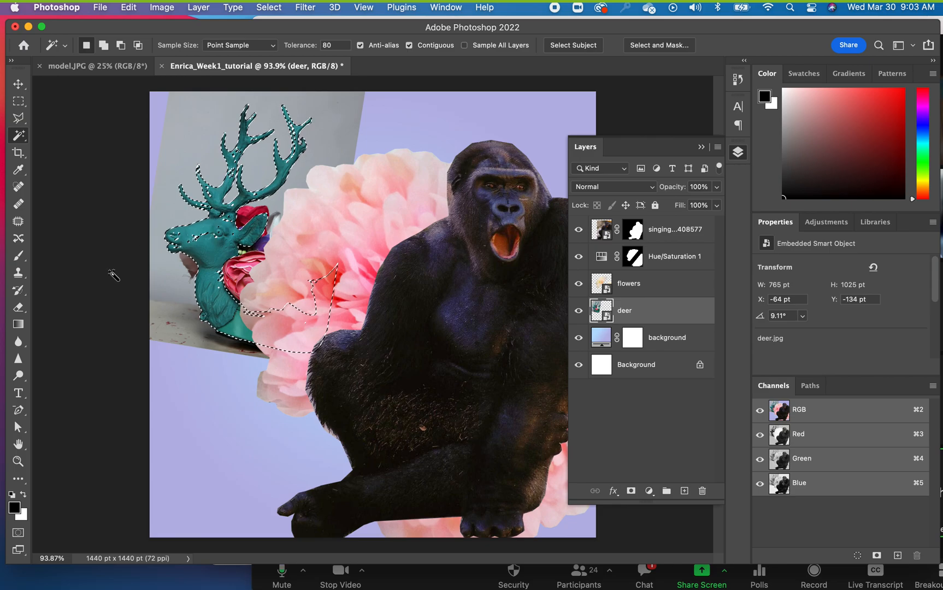
key(z)
drag(284, 161, 357, 195)
scroll(357, 195, up, 5)
scroll(357, 195, left, 2)
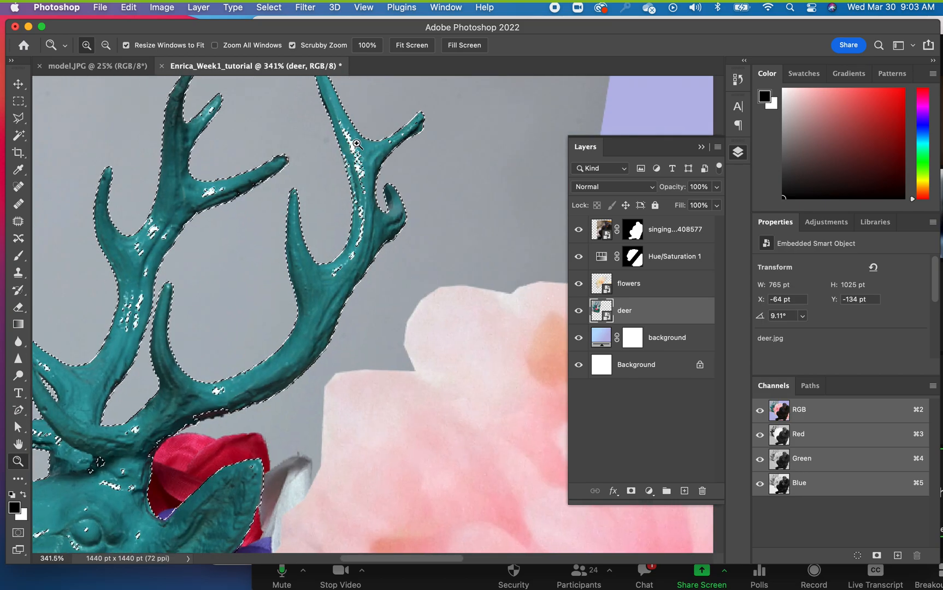
key(x)
key(q)
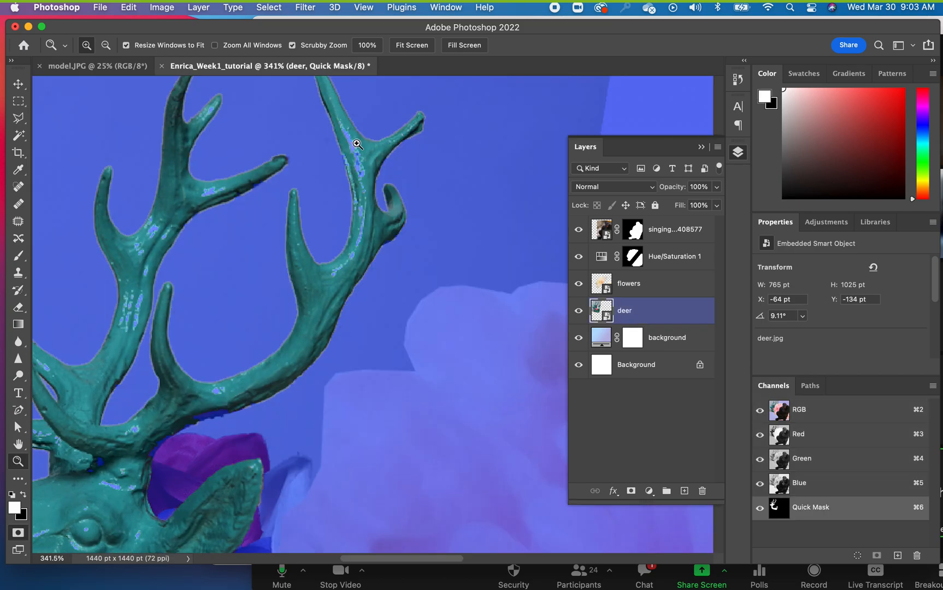
key(b)
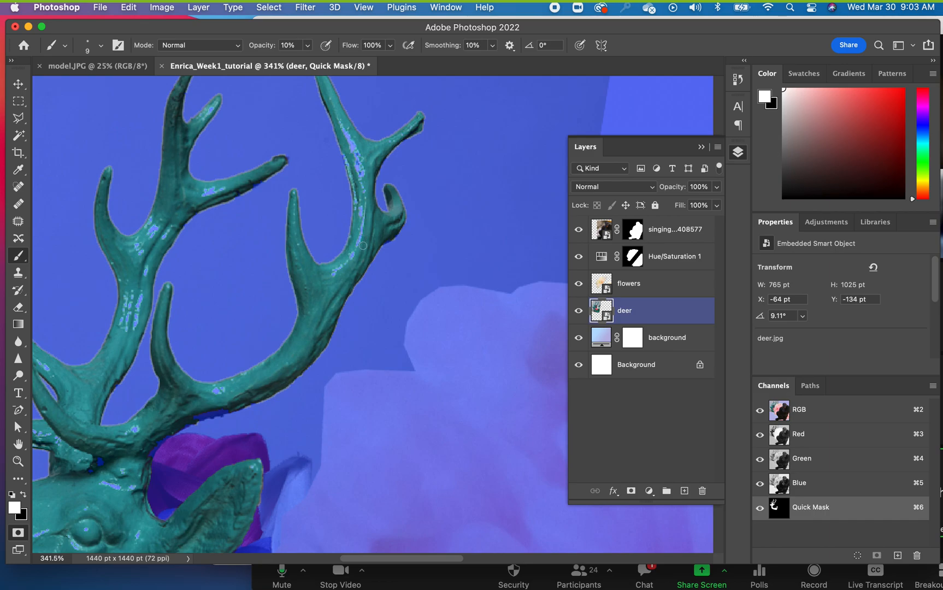
Step: Change the Quick Mask overlay color to a muted yellow-green and keep it marking the masked areas
click(18, 532)
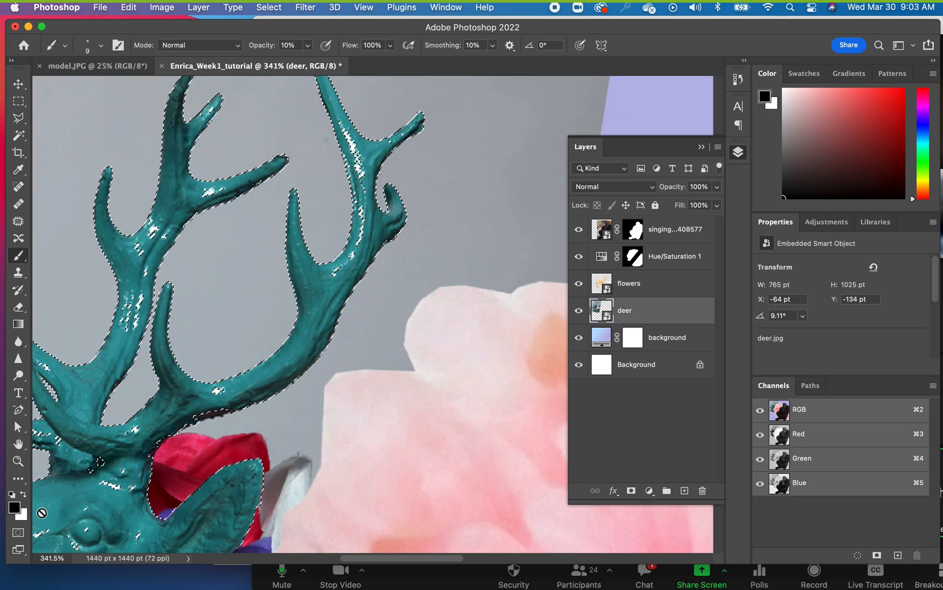
click(18, 533)
double_click(18, 533)
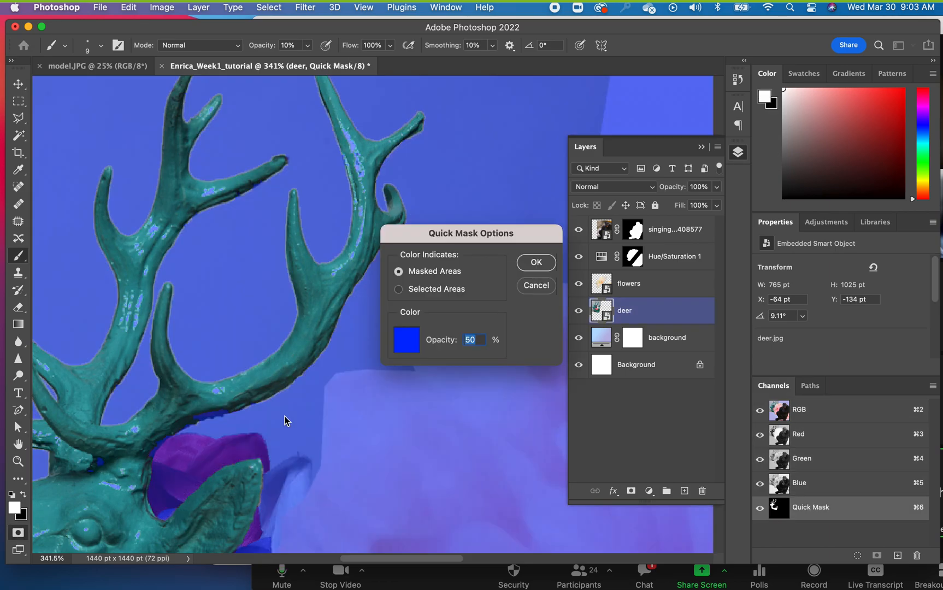
click(415, 346)
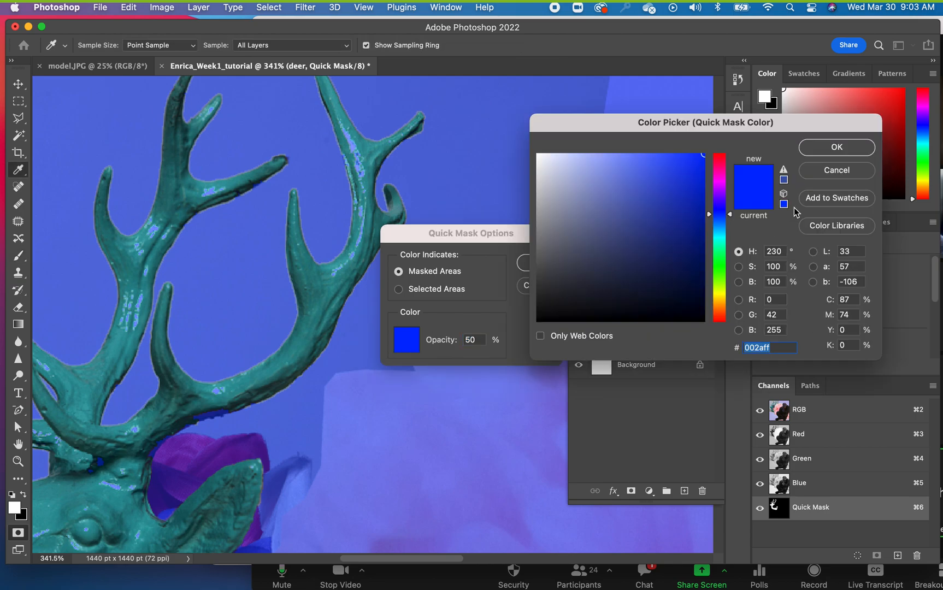
click(729, 222)
click(730, 285)
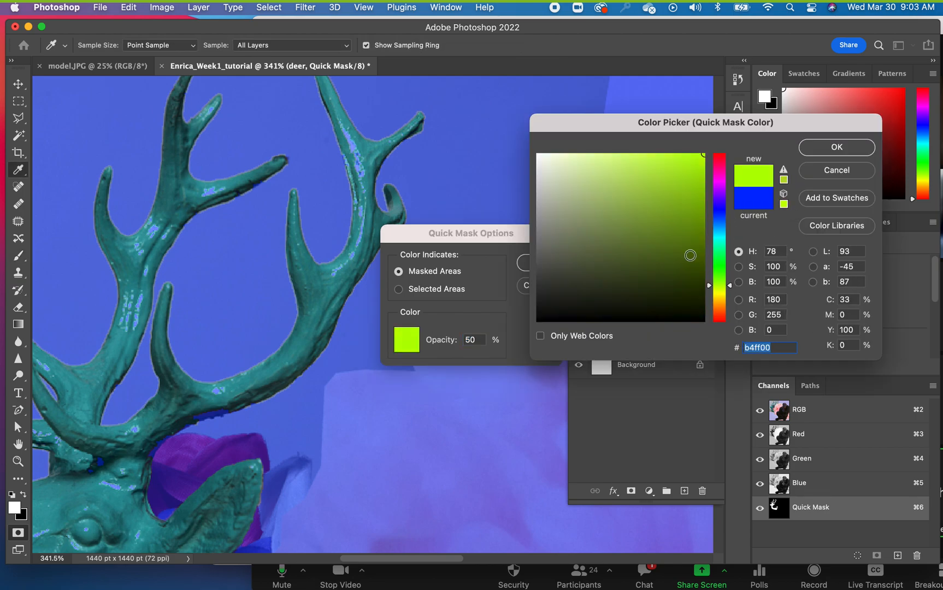
click(689, 251)
click(657, 222)
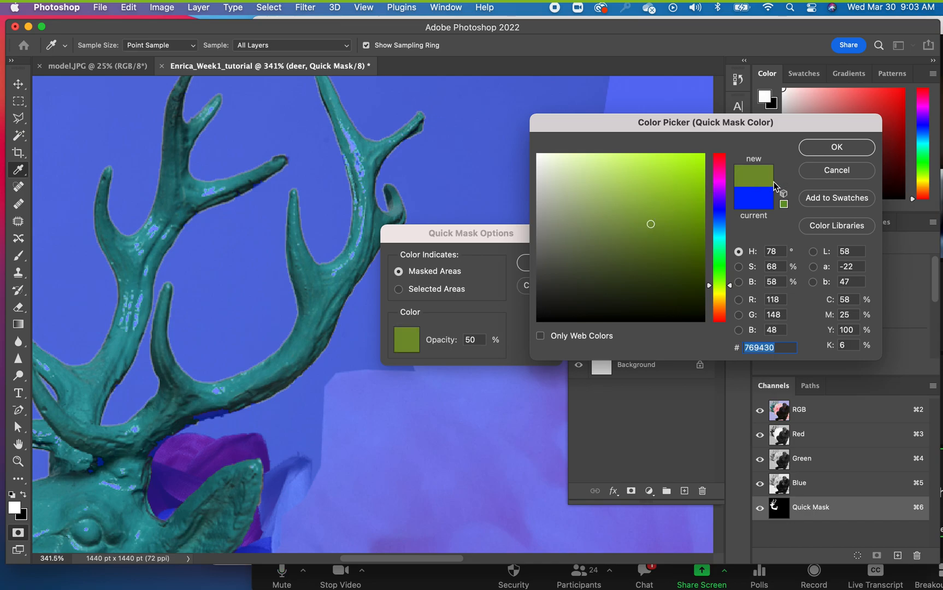
click(639, 199)
click(811, 153)
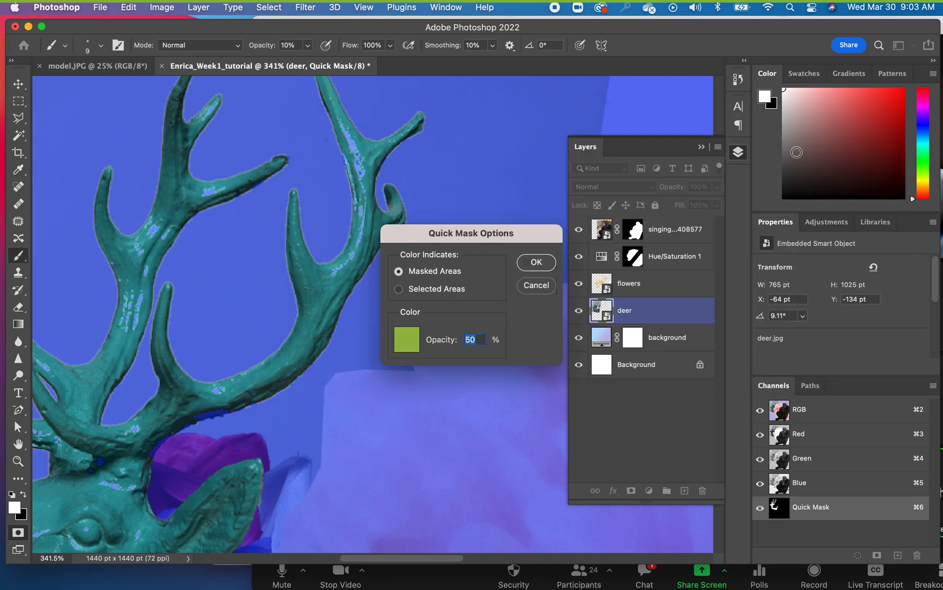
click(534, 264)
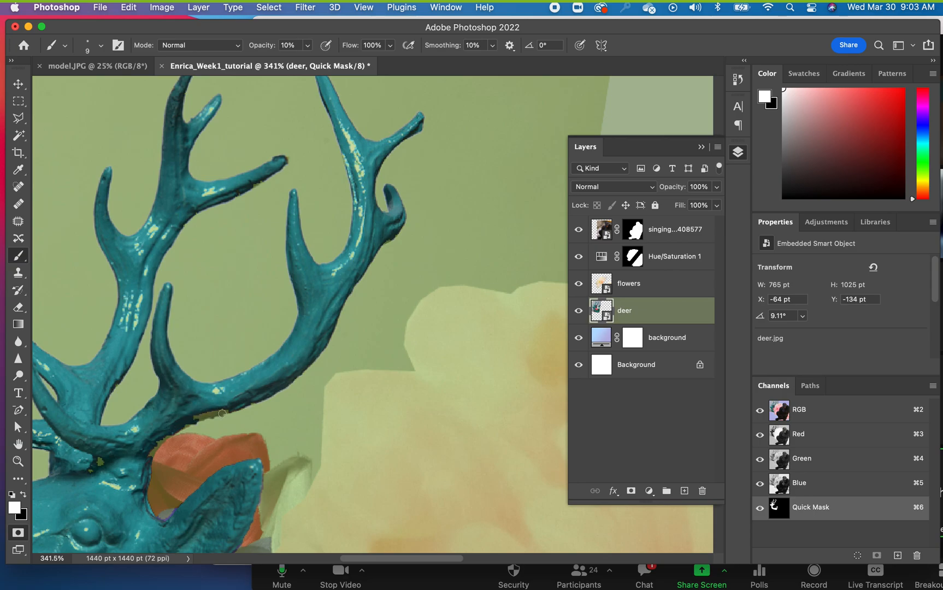
Step: Exit Quick Mask mode and use the Magic Wand in add-to-selection mode to include the deer's red and pink flowers
click(18, 85)
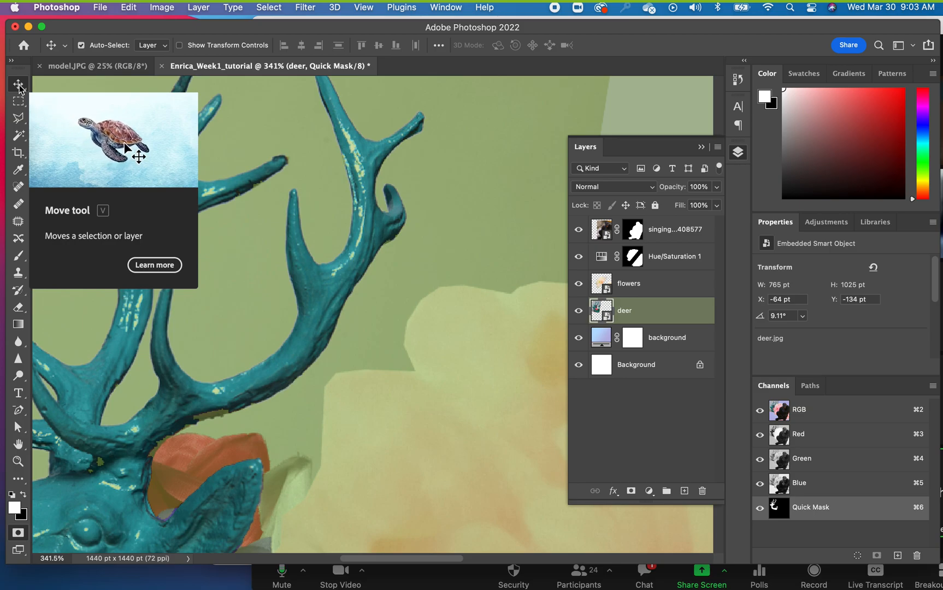
key(q)
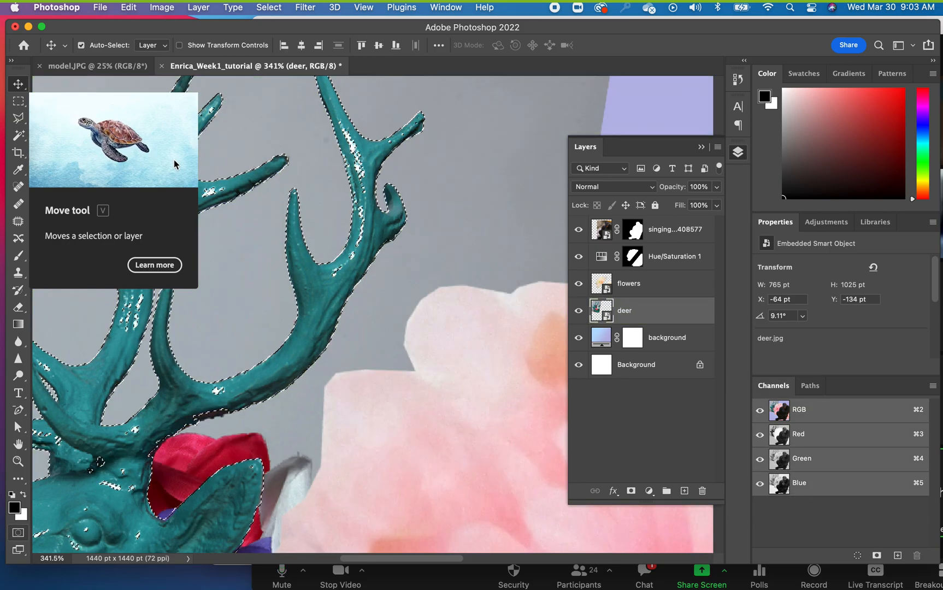
key(super+0)
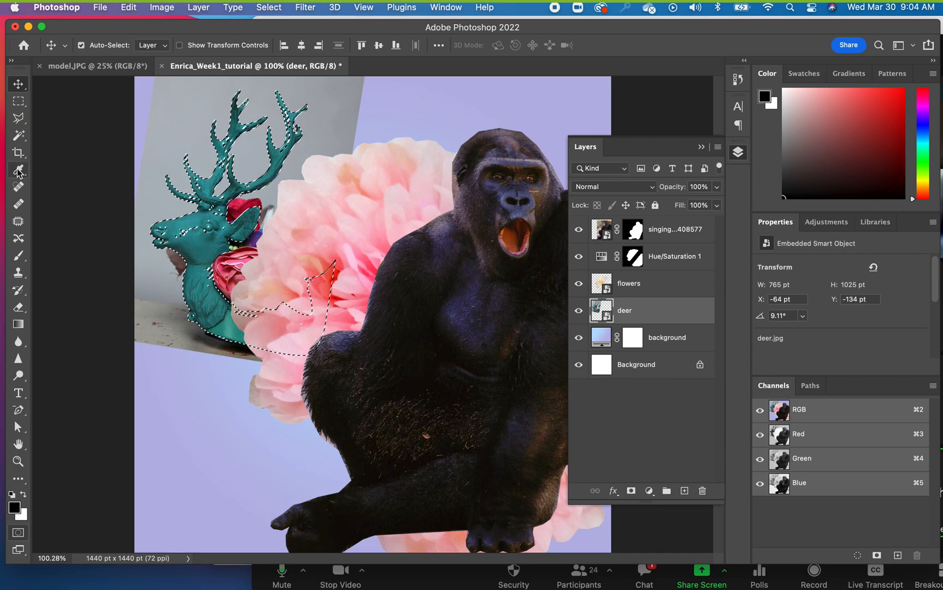
click(18, 136)
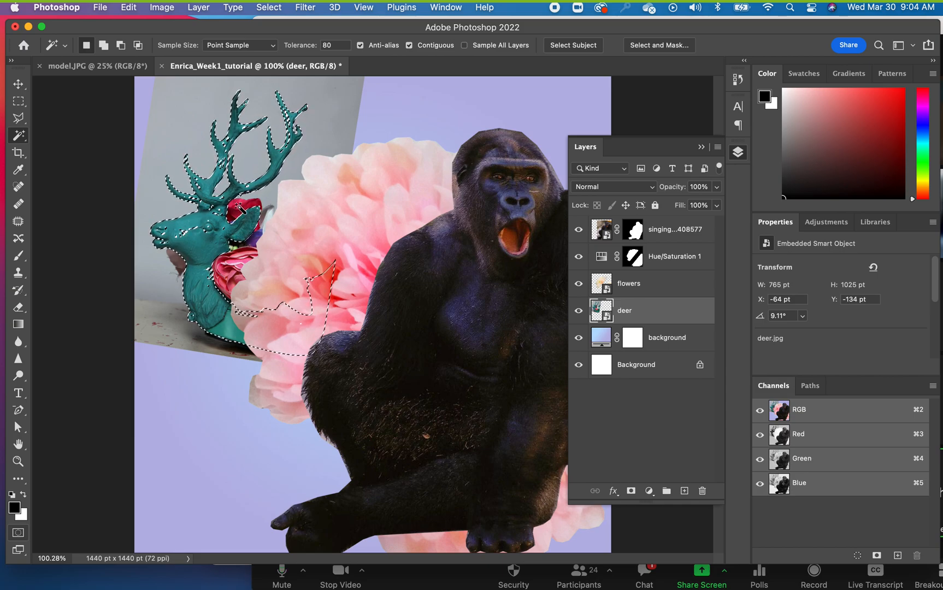
click(104, 45)
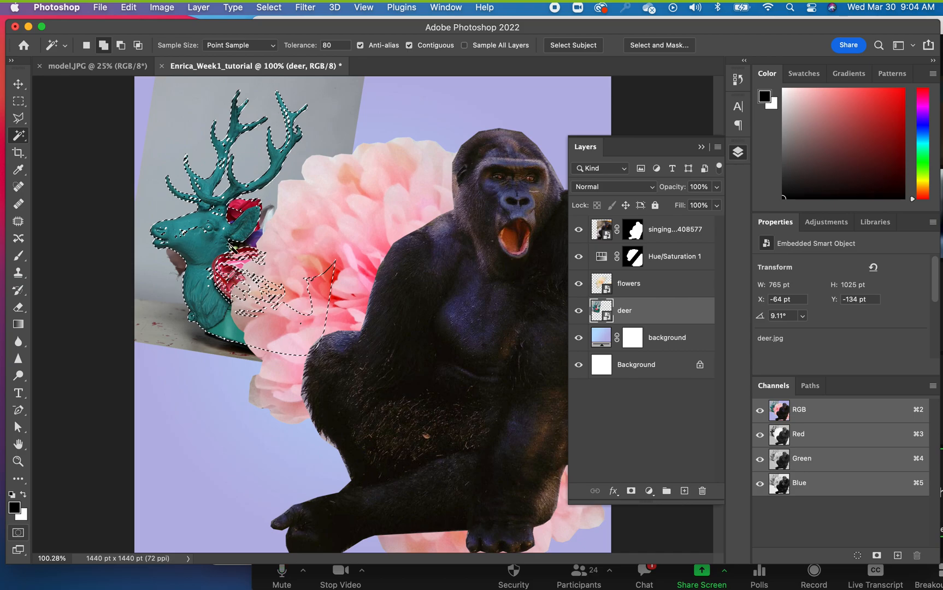
Step: Add the remaining dark red petals around the deer's ear to the selection with the Magic Wand
click(18, 461)
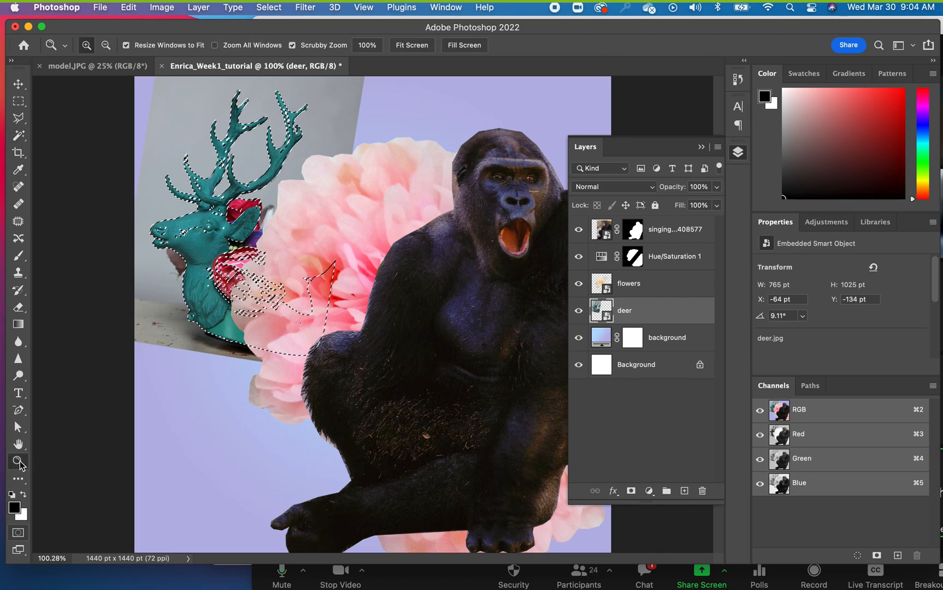
drag(240, 202, 197, 259)
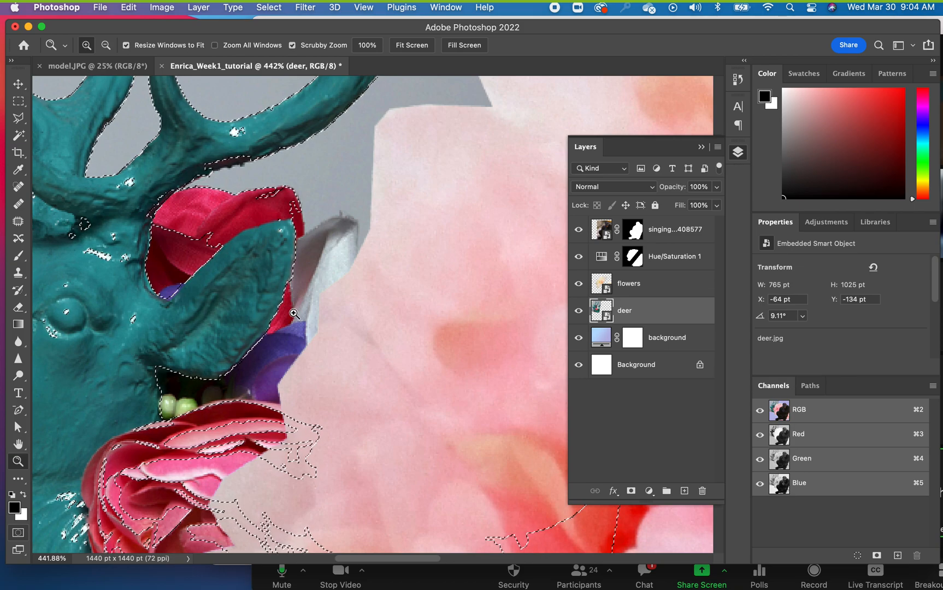
click(19, 136)
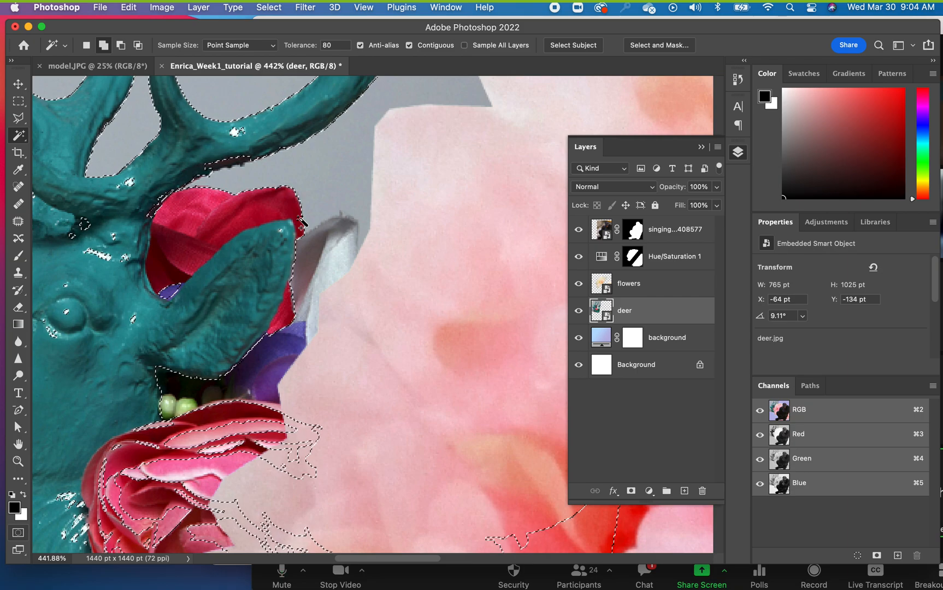
Step: Mask the deer layer with the current selection and collapse the layer list to reveal the whole collage
key(super+0)
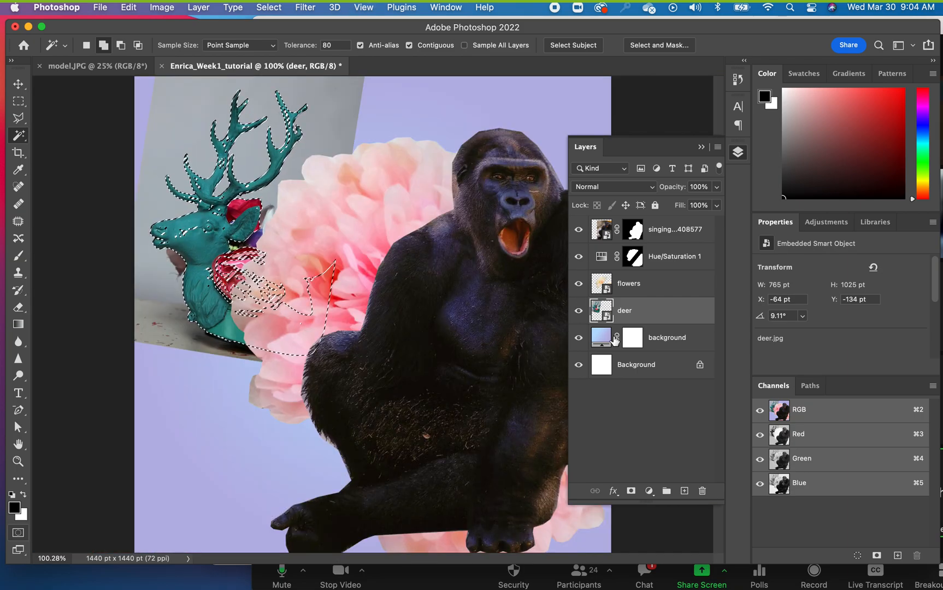
click(630, 491)
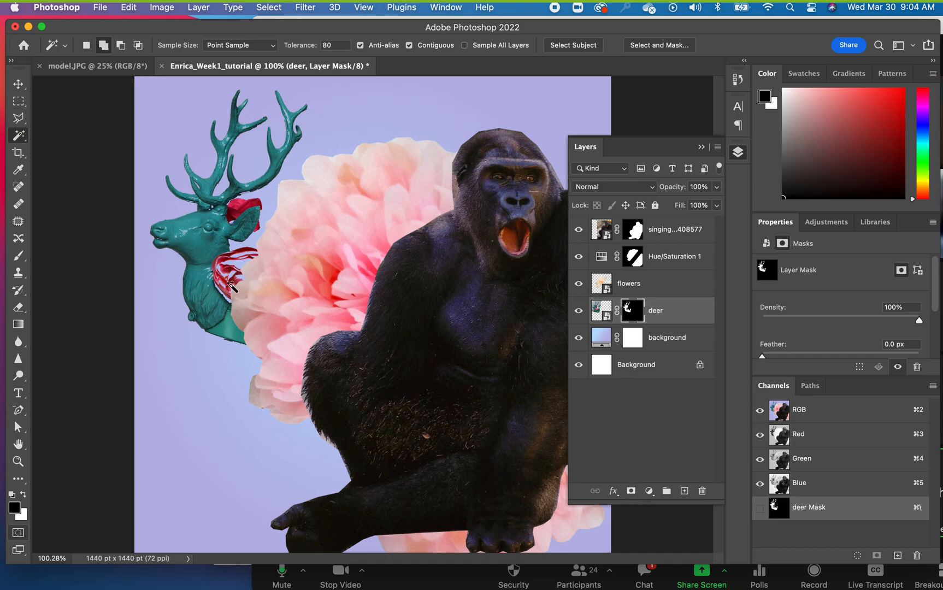
click(701, 147)
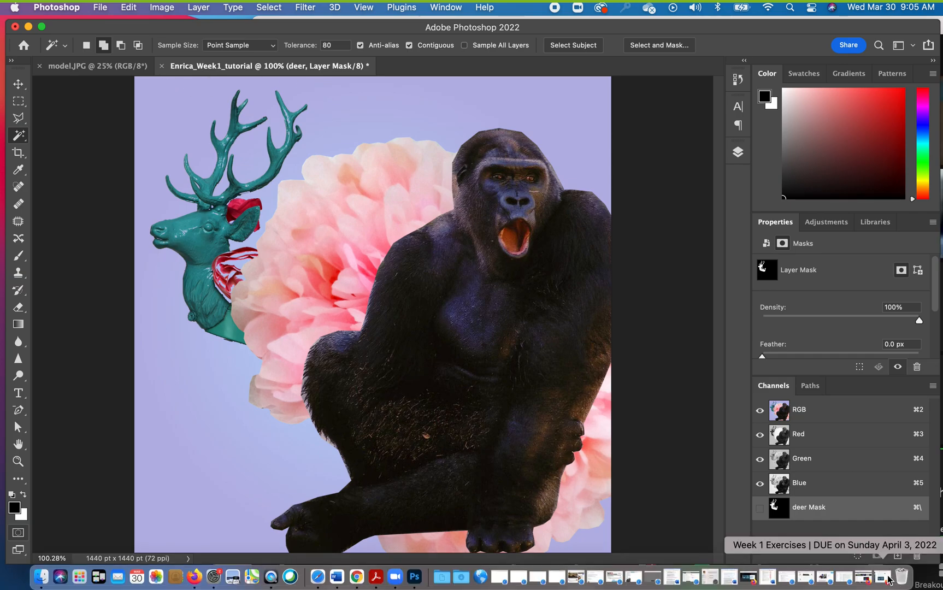
Step: Switch to Firefox, open the advanced compositing techniques tutorial from the Week 1 Exercises page and examine its Silent Spring illustration
click(889, 578)
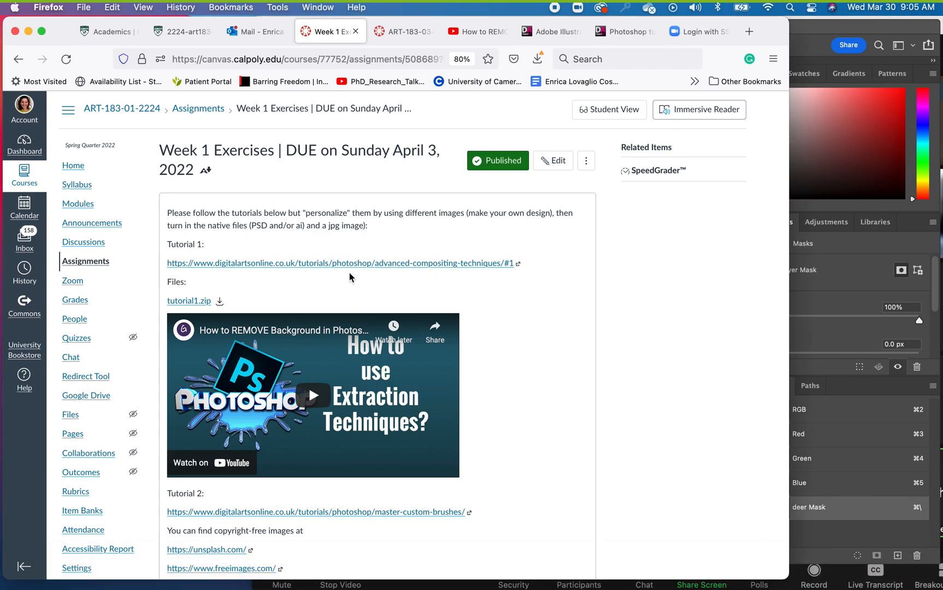
click(348, 264)
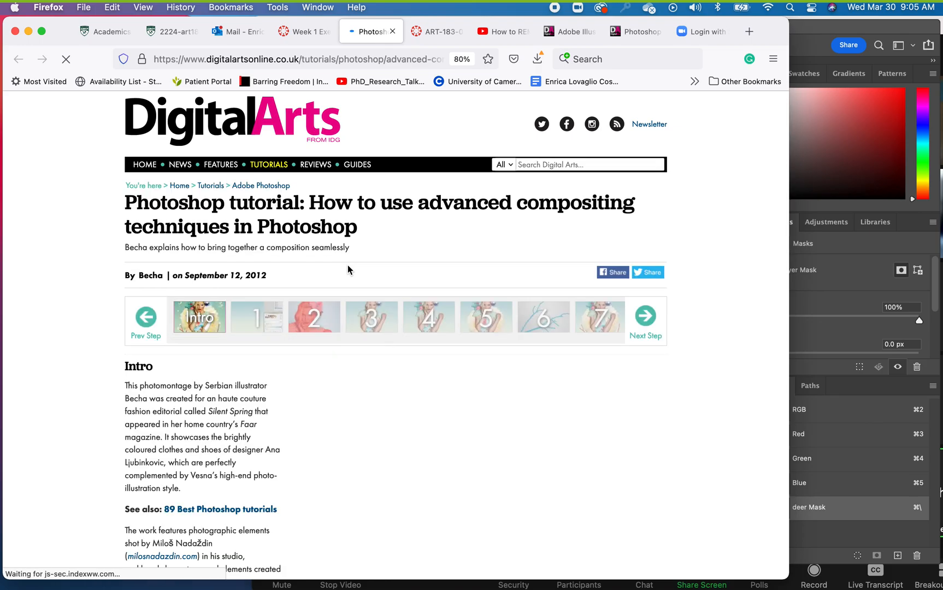
scroll(708, 424, down, 3)
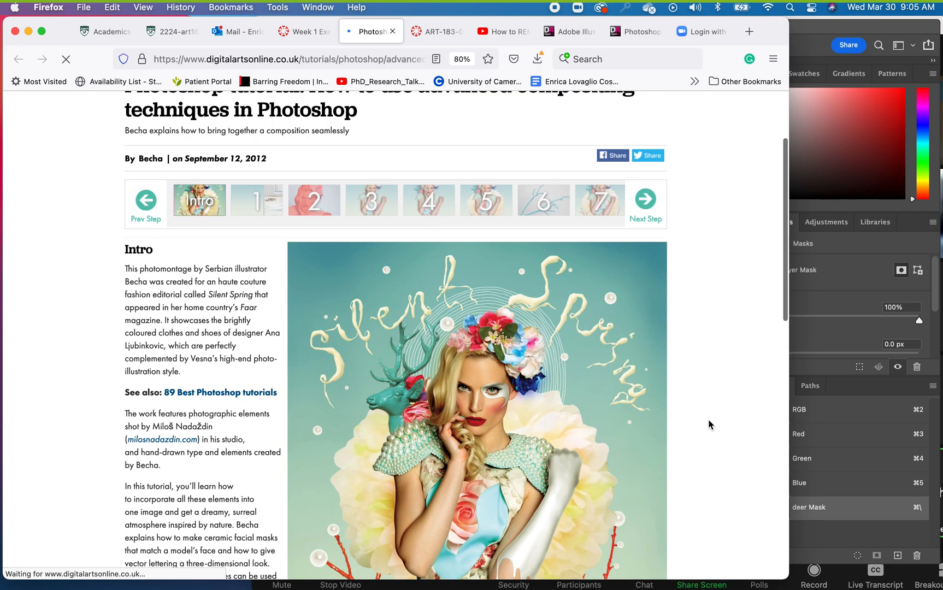
scroll(708, 420, down, 5)
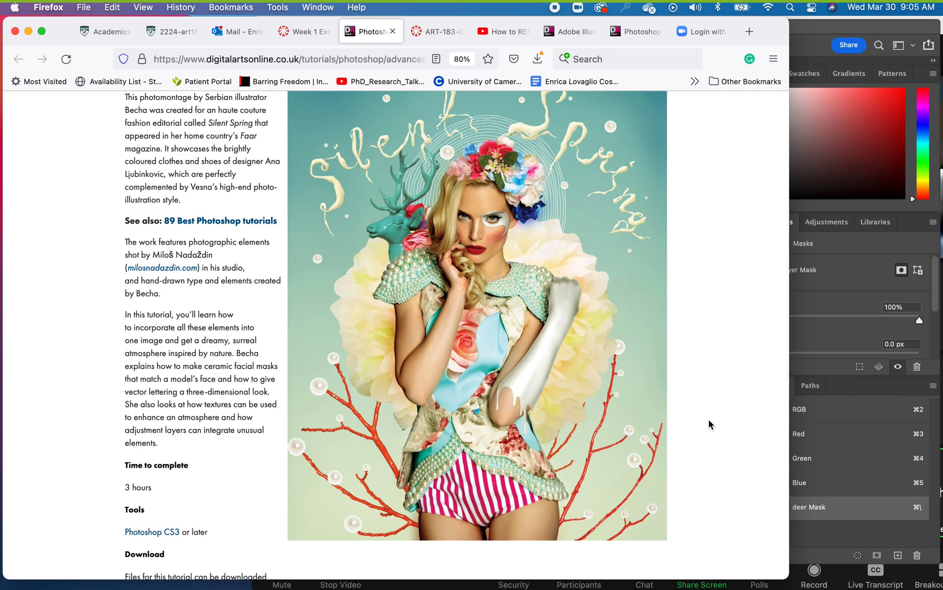
mouse_move(489, 334)
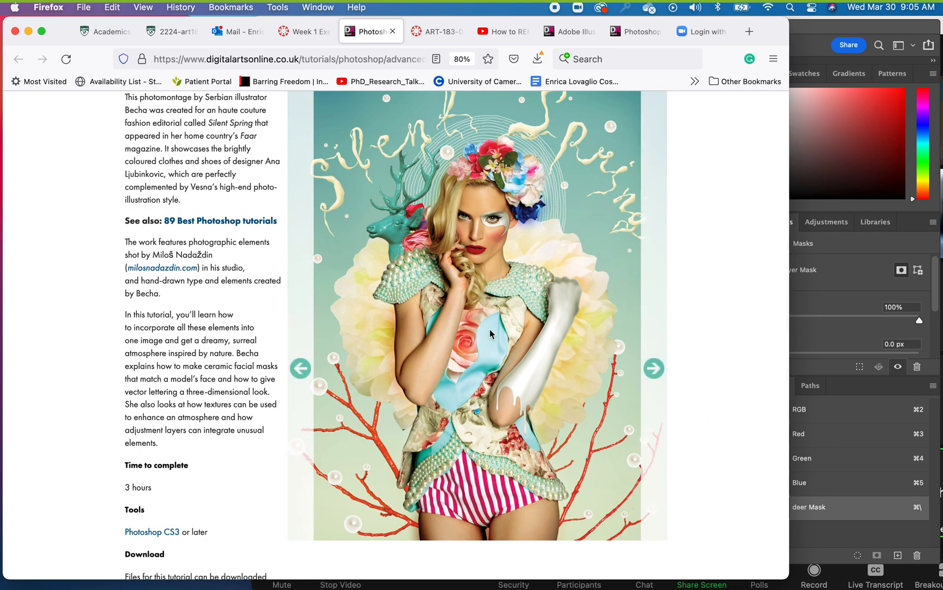